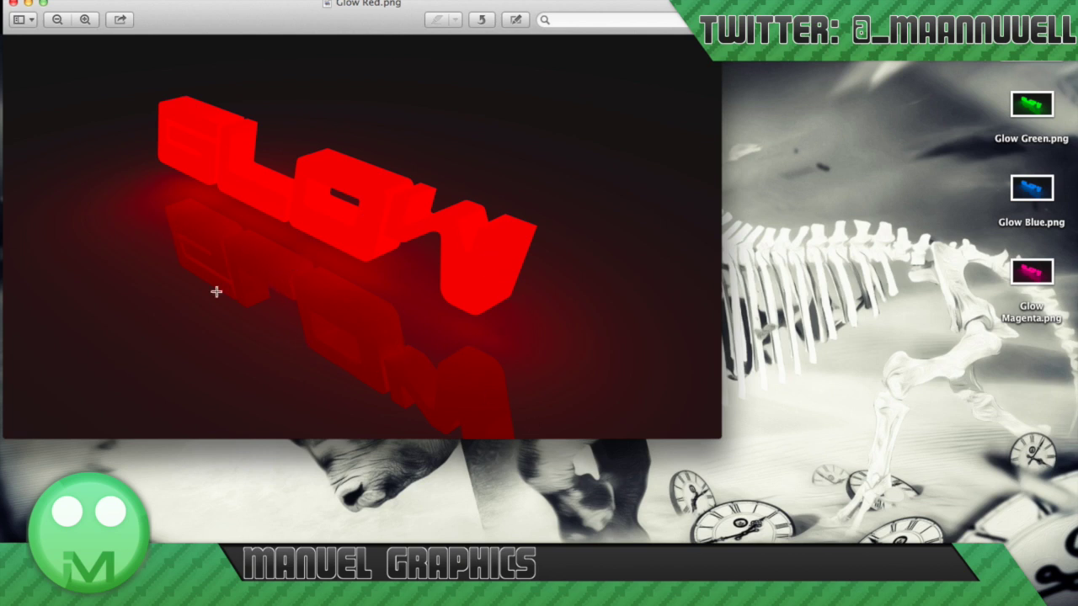
# Close the red glow render, view Glow Green.png, Glow Blue.png and Glow Magenta.png in turn, and close each image.
pyautogui.click(12, 4)
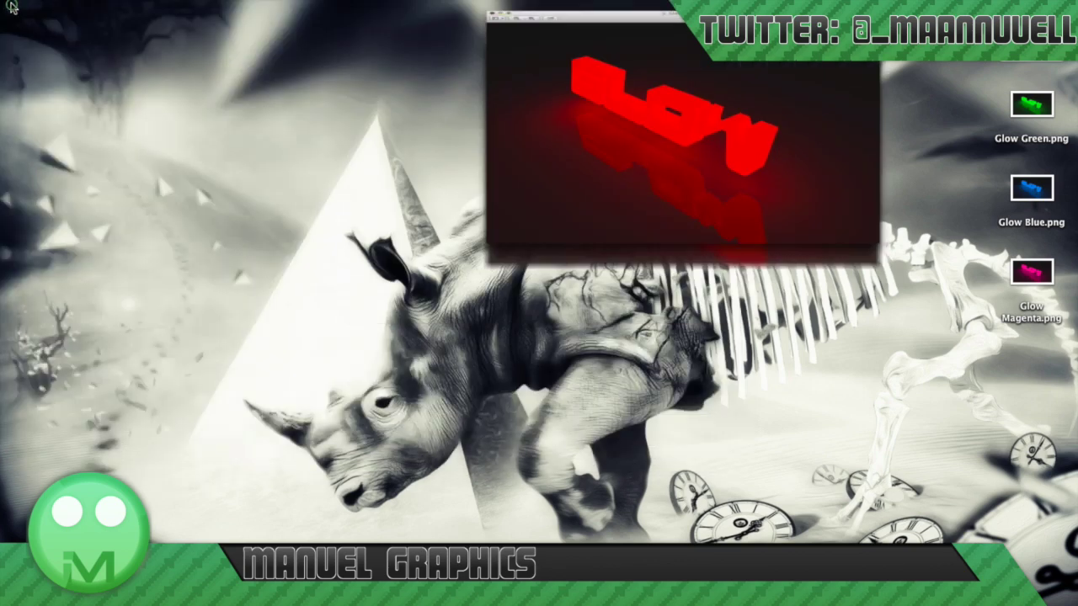
pyautogui.press('super+o')
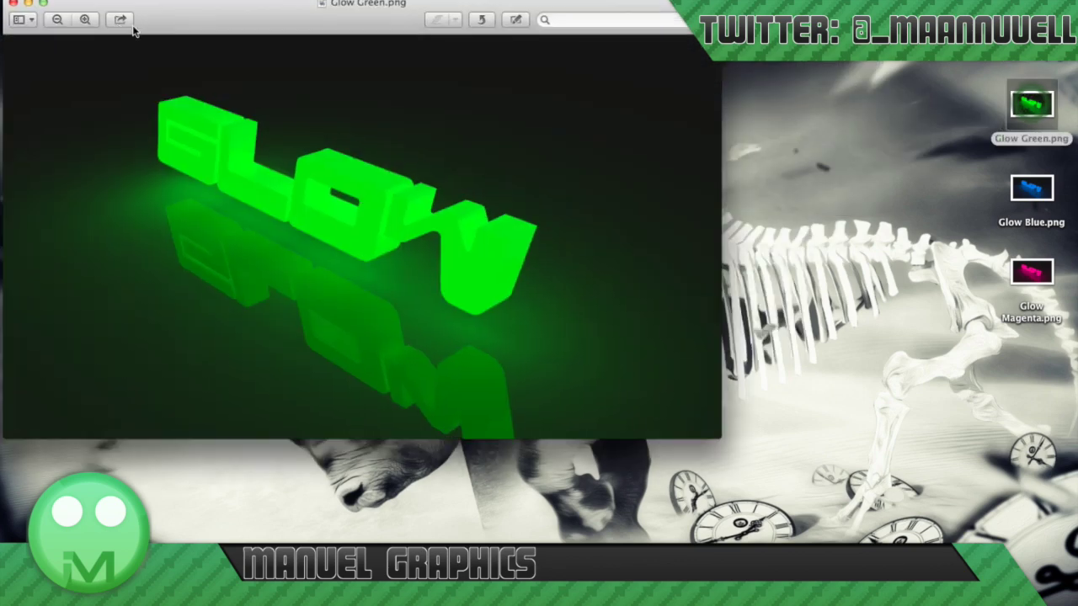
pyautogui.click(11, 4)
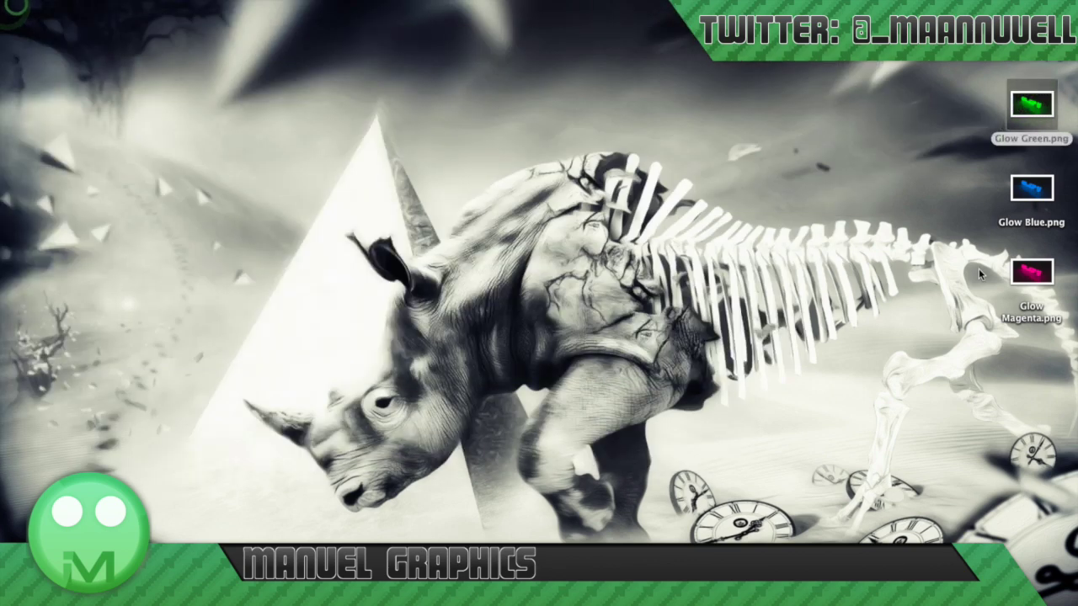
pyautogui.click(1032, 187)
pyautogui.press('super+o')
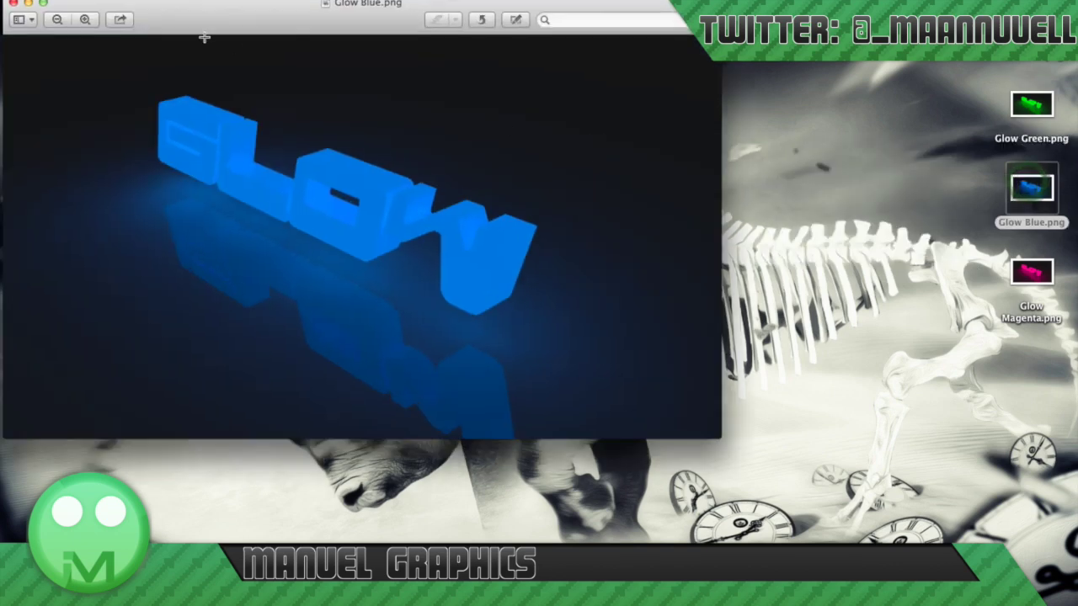
pyautogui.click(12, 4)
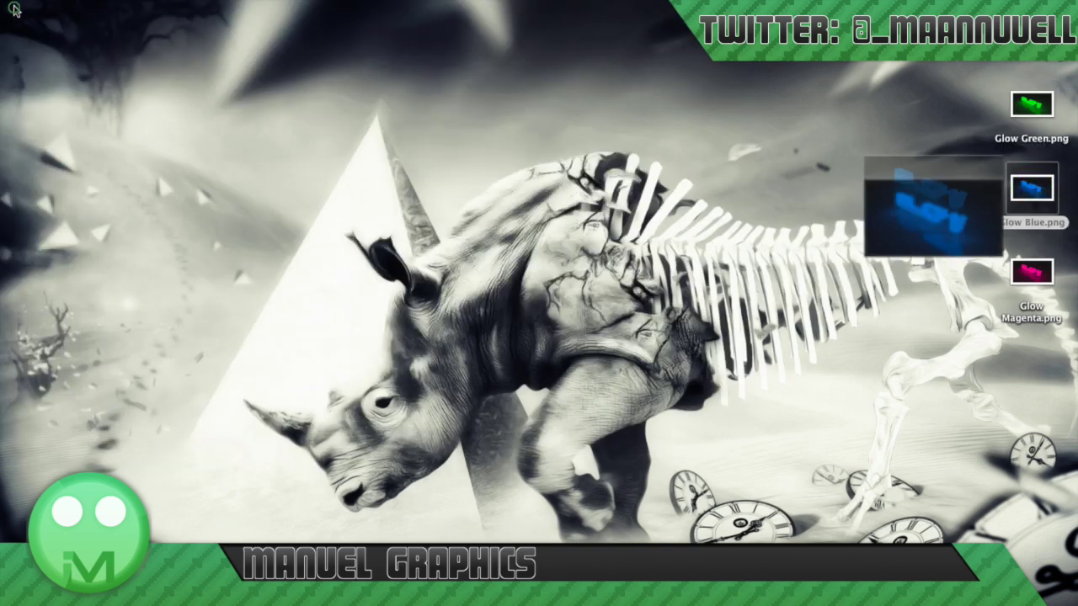
pyautogui.click(1030, 270)
pyautogui.press('super+o')
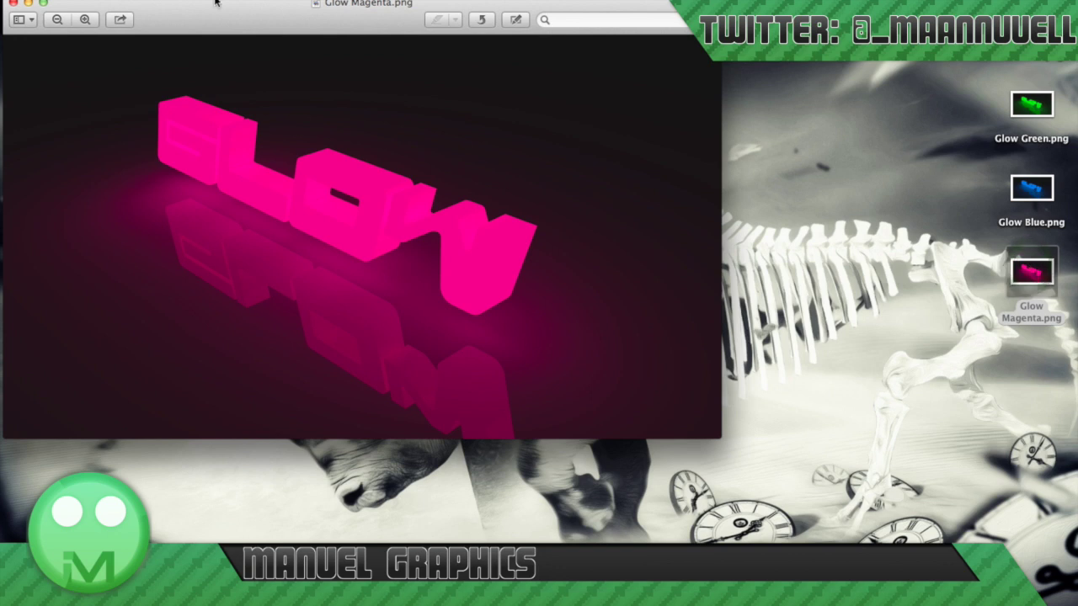
pyautogui.click(12, 4)
# Switch to Blender and dismiss its splash screen to reach the default scene.
pyautogui.click(485, 278)
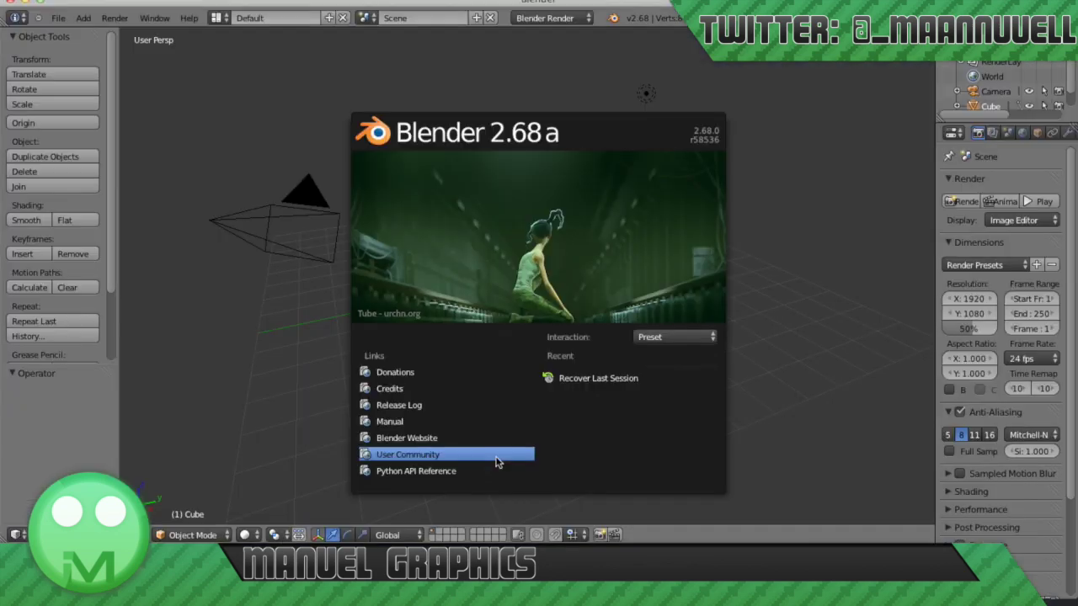
pyautogui.click(775, 230)
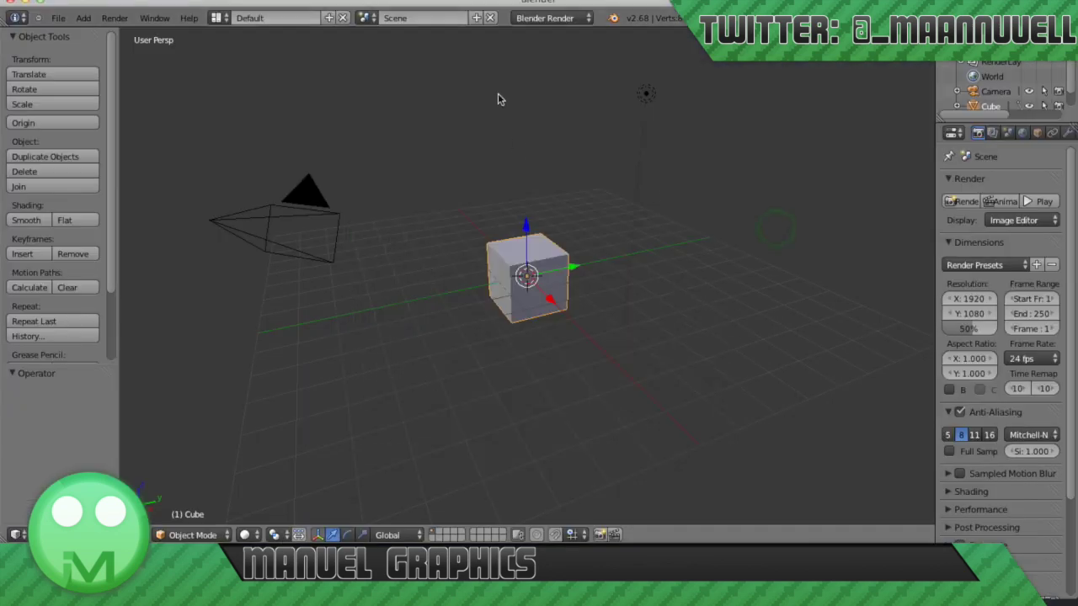
pyautogui.press('v')
pyautogui.rightClick(489, 61)
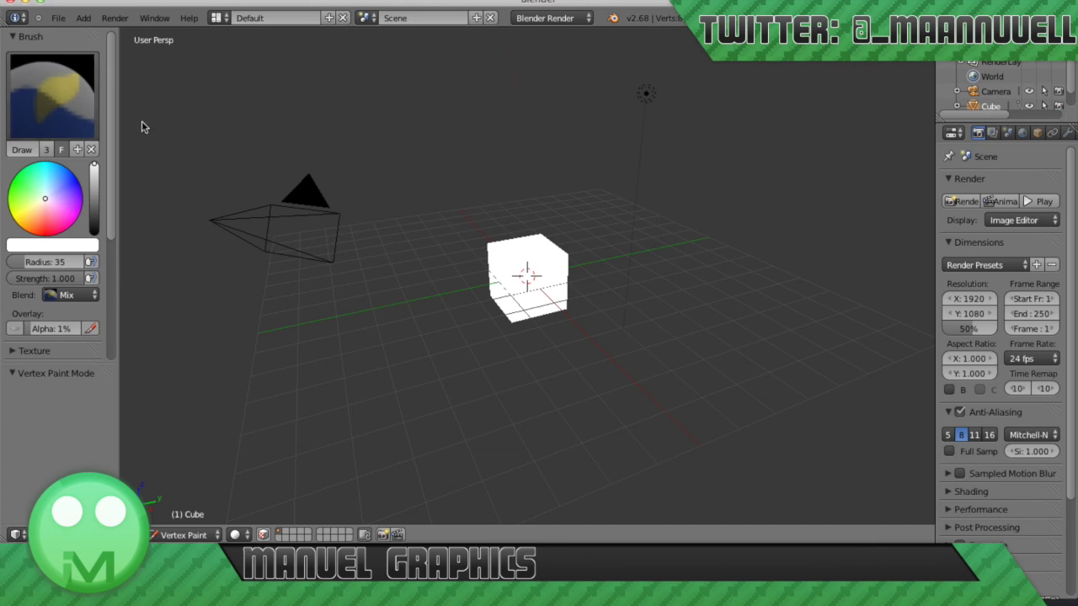
pyautogui.rightClick(329, 190)
pyautogui.click(574, 108)
pyautogui.rightClick(660, 182)
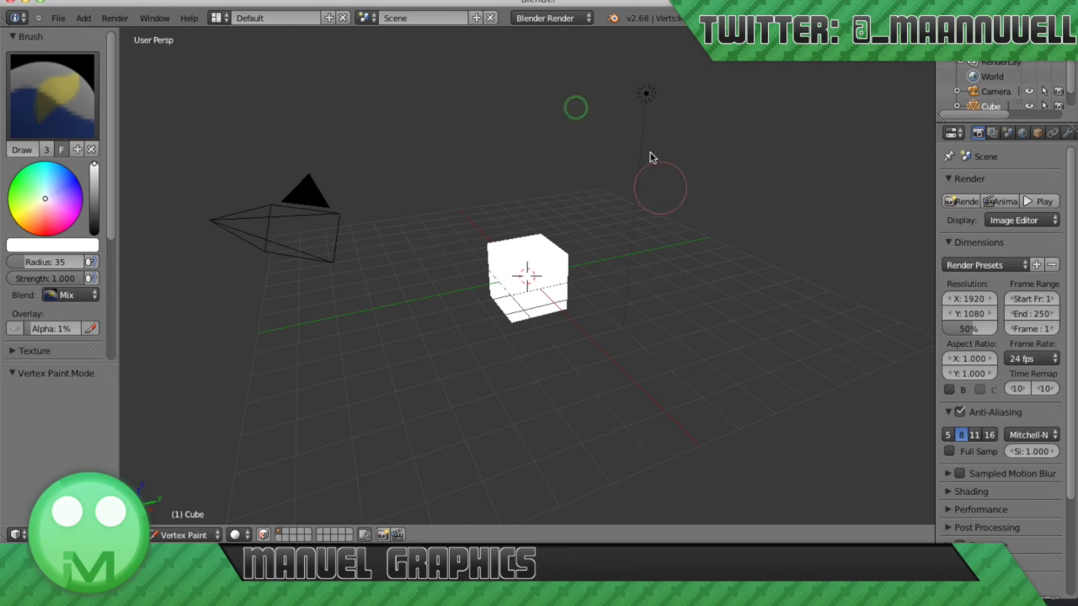
pyautogui.rightClick(516, 329)
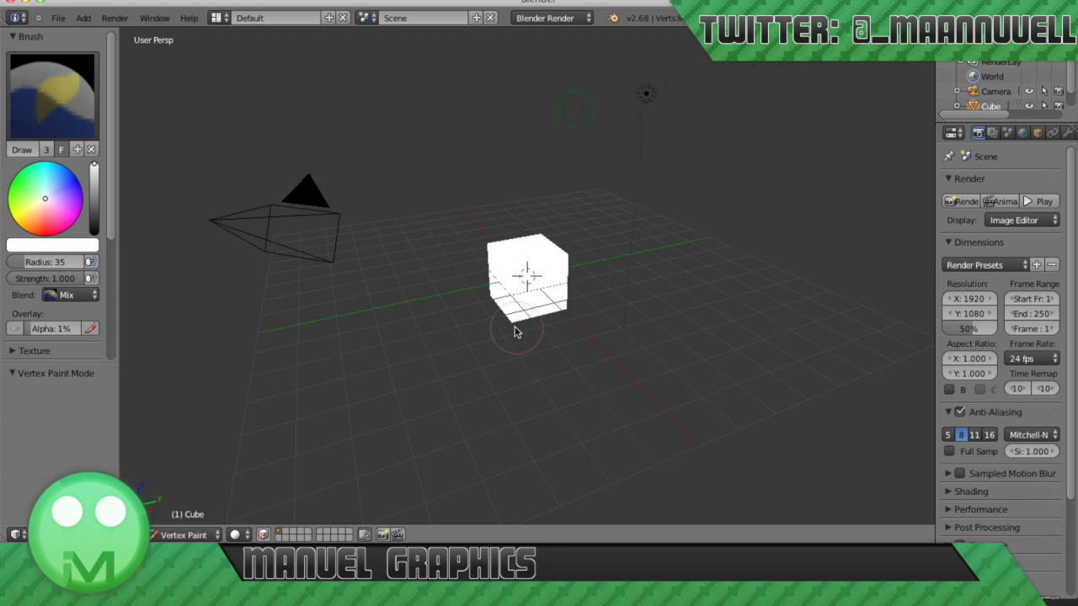
pyautogui.click(213, 536)
pyautogui.click(198, 518)
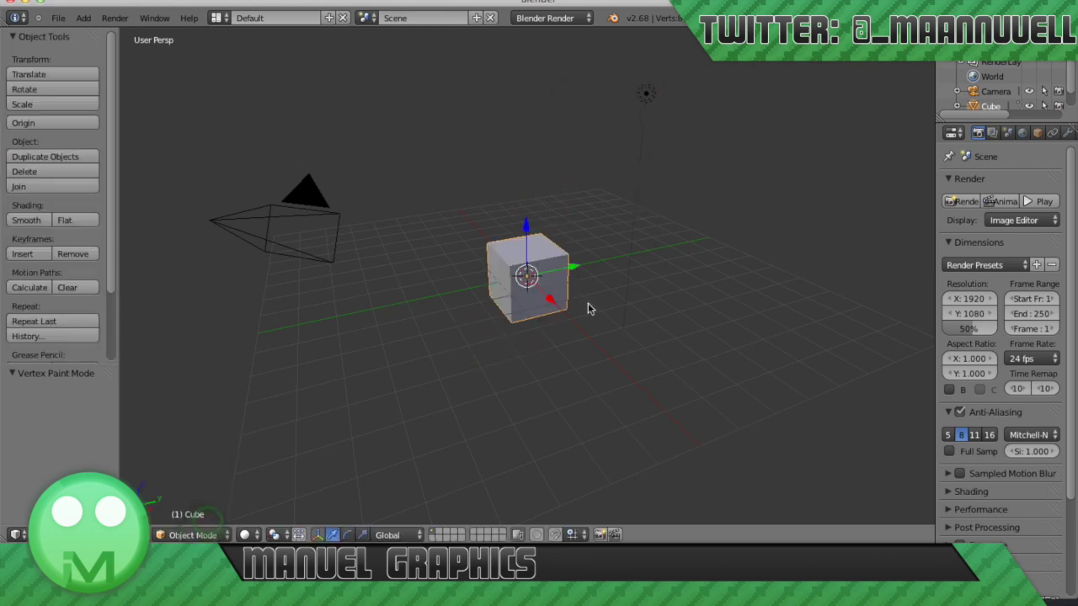
# Box-select the default cube and the lamp and delete both from the scene.
pyautogui.press('b')
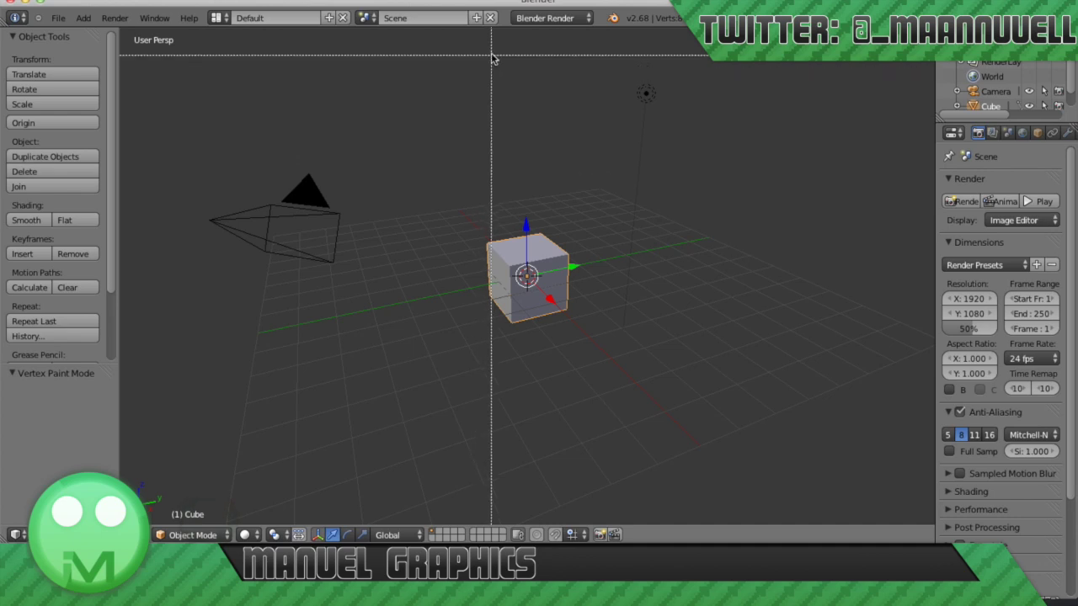
pyautogui.moveTo(492, 48); pyautogui.dragTo(718, 471)
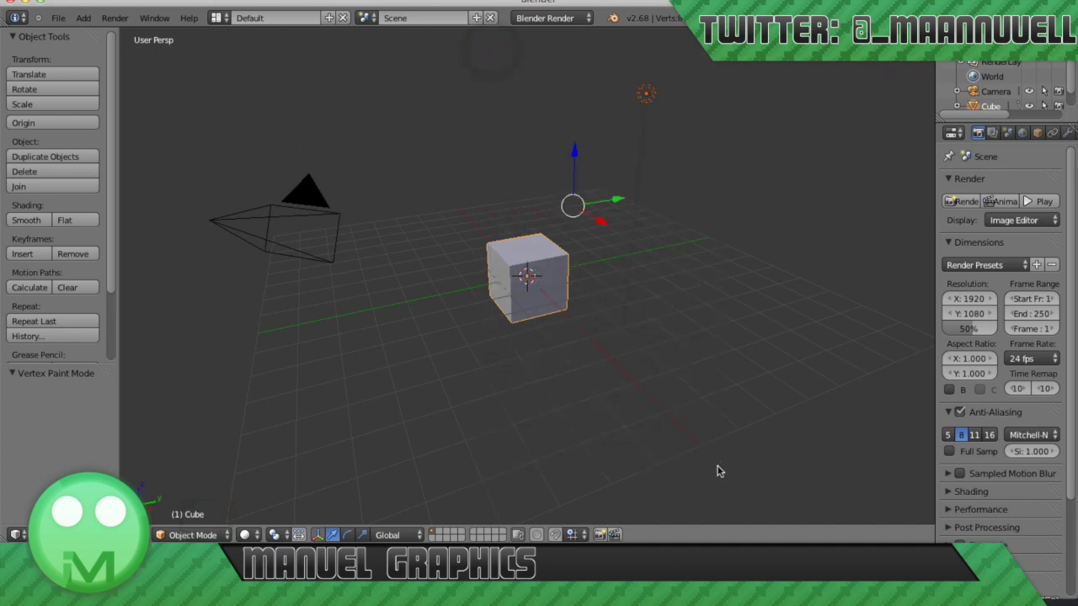
pyautogui.press('x')
pyautogui.click(614, 98)
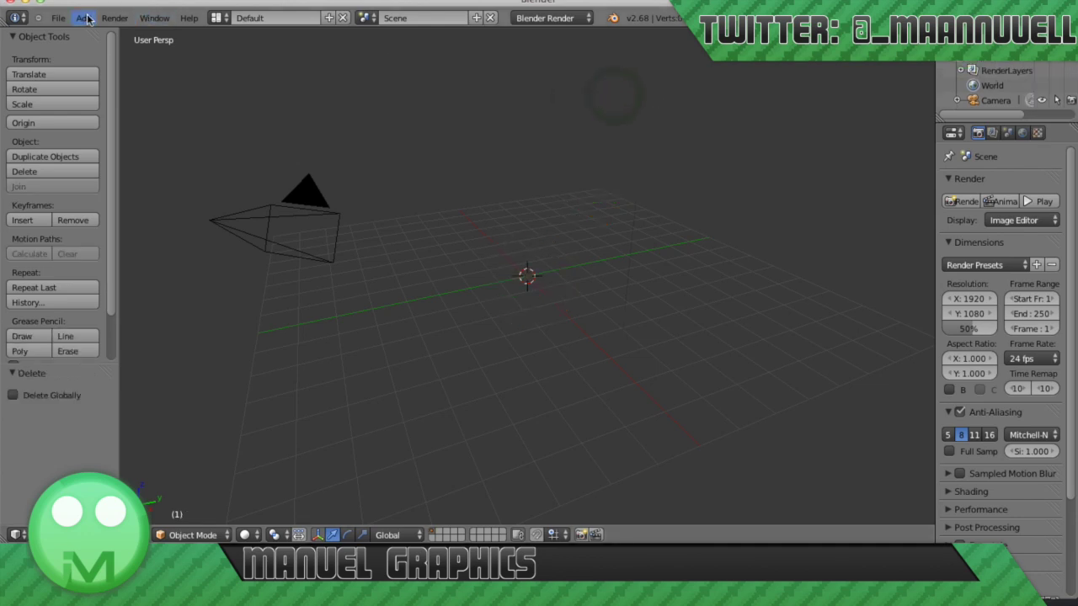
# Add a text object at the origin and rotate it 90° about the X axis so it stands upright.
pyautogui.click(87, 19)
pyautogui.click(107, 92)
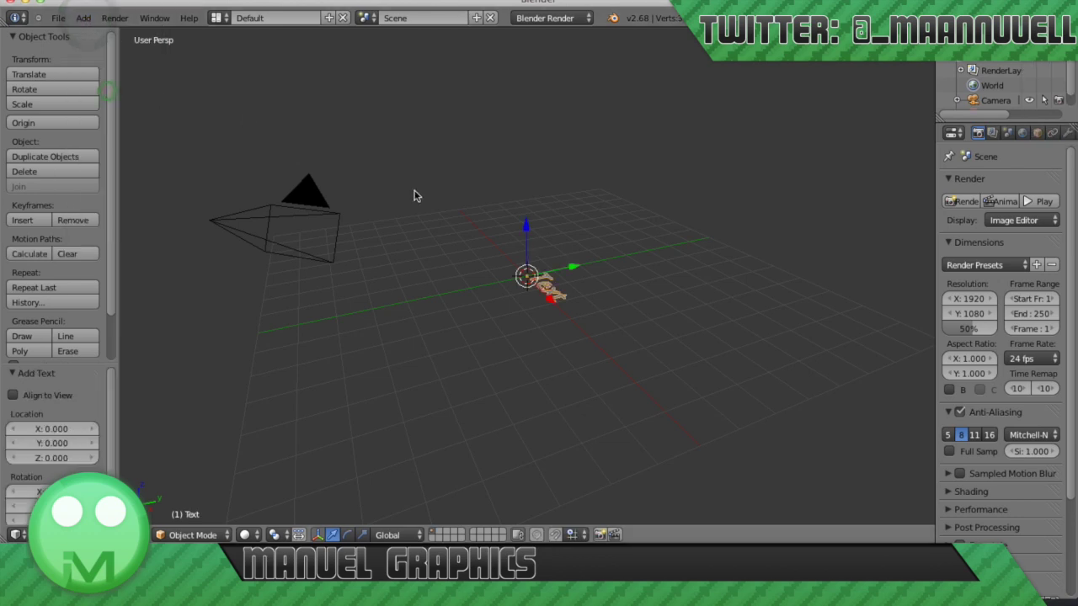
pyautogui.press('r')
pyautogui.press('x')
pyautogui.press('9')
pyautogui.press('0')
pyautogui.press('Return')
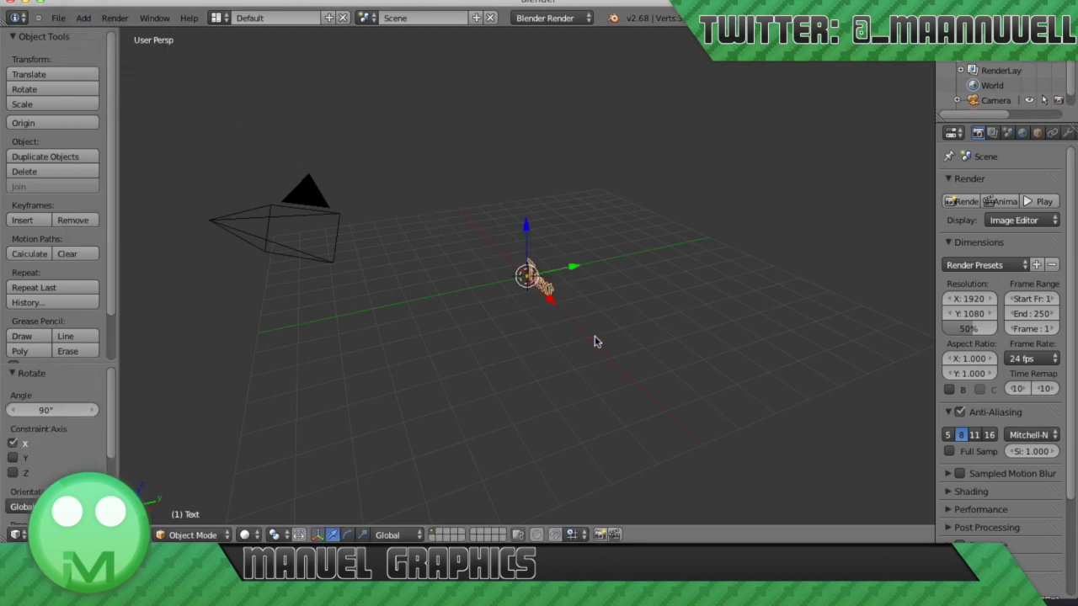
# Replace the placeholder content of the text object with the word GLOW and return to Object Mode.
pyautogui.press('Tab')
pyautogui.press('BackSpace')
pyautogui.press('BackSpace')
pyautogui.press('BackSpace')
pyautogui.press('BackSpace')
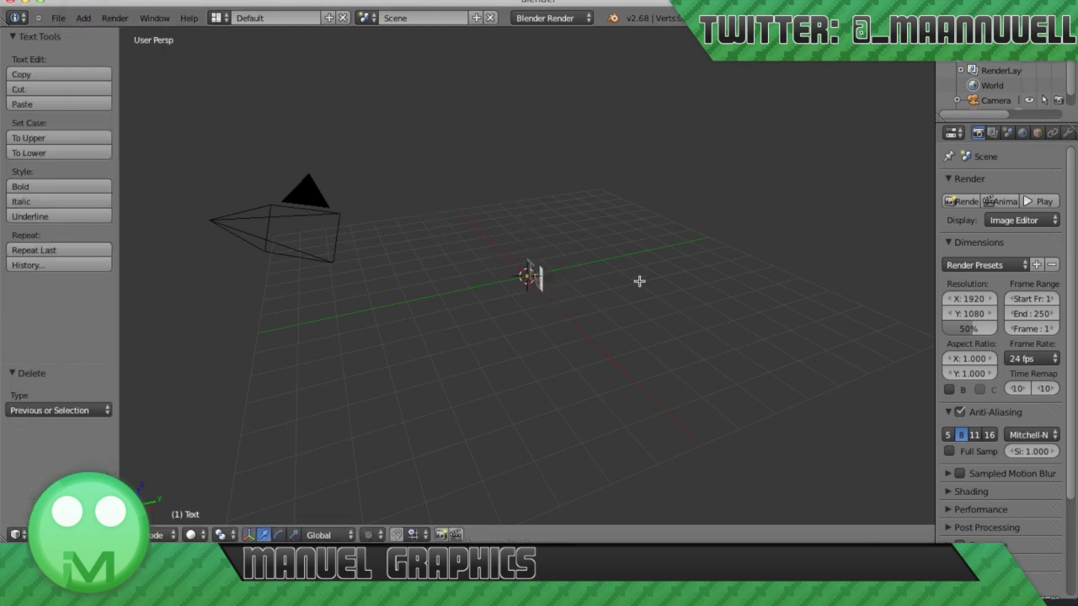
pyautogui.write('G')
pyautogui.press('Tab')
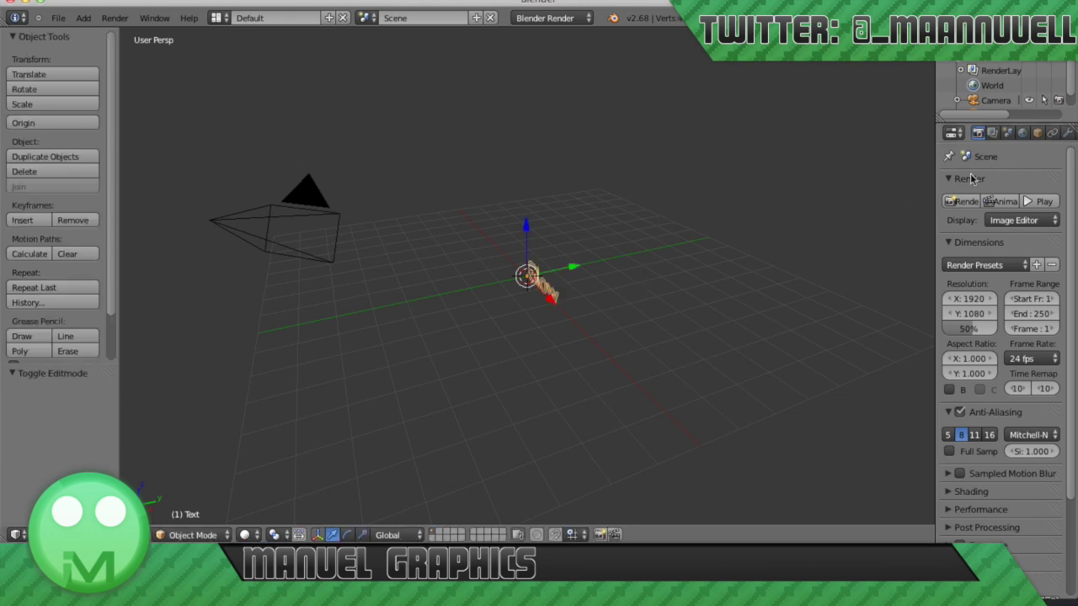
# Widen the properties area and set the text's Extrude to 0.5 in its geometry settings.
pyautogui.moveTo(934, 155); pyautogui.dragTo(853, 183)
pyautogui.click(999, 133)
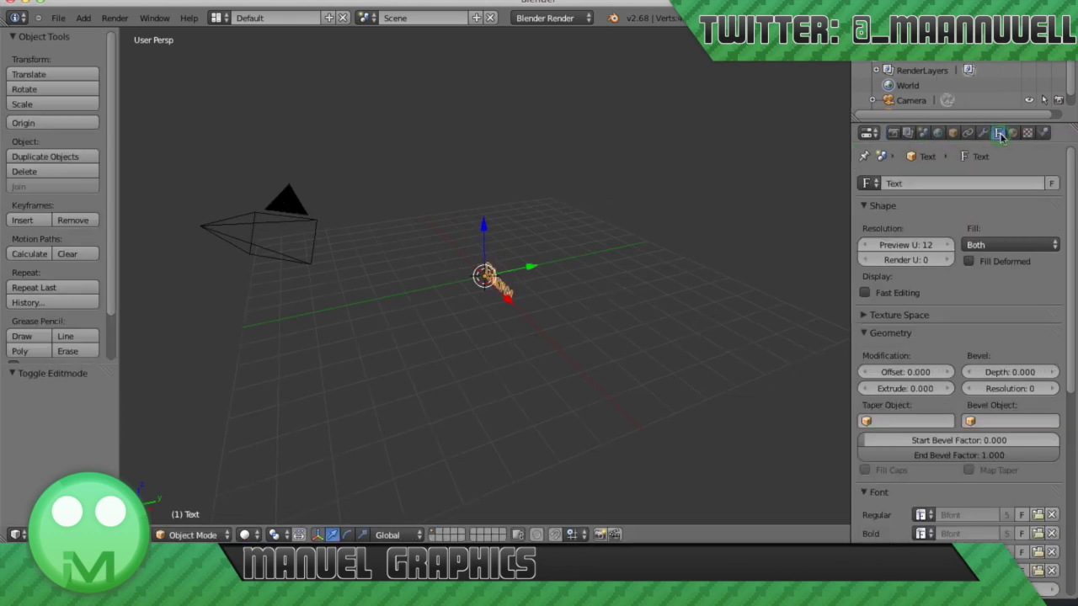
pyautogui.scroll(-2, 926, 353)
pyautogui.click(910, 336)
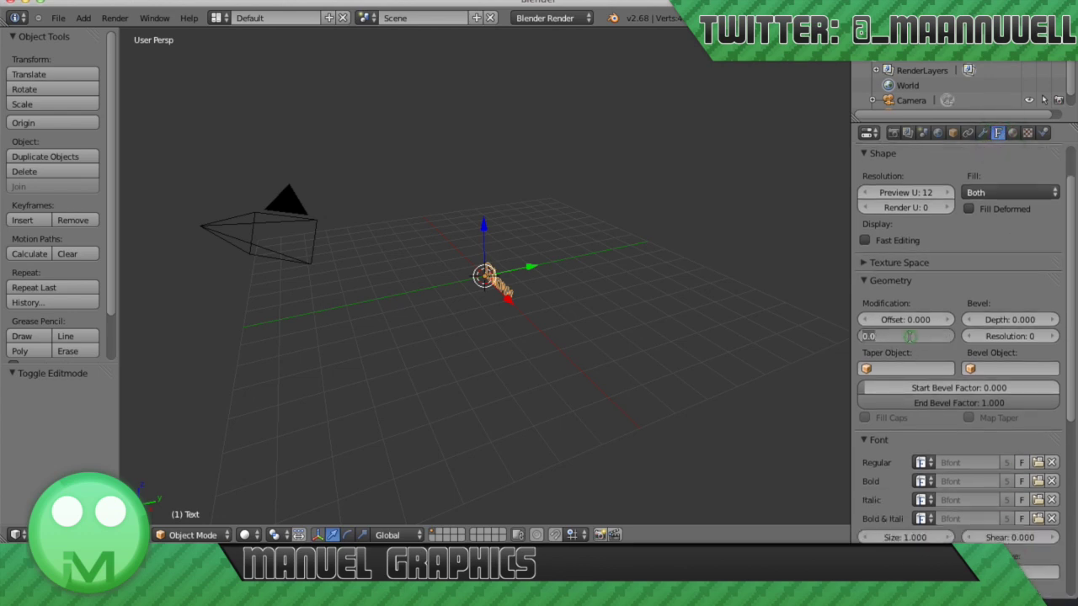
pyautogui.write('0.5')
pyautogui.press('Return')
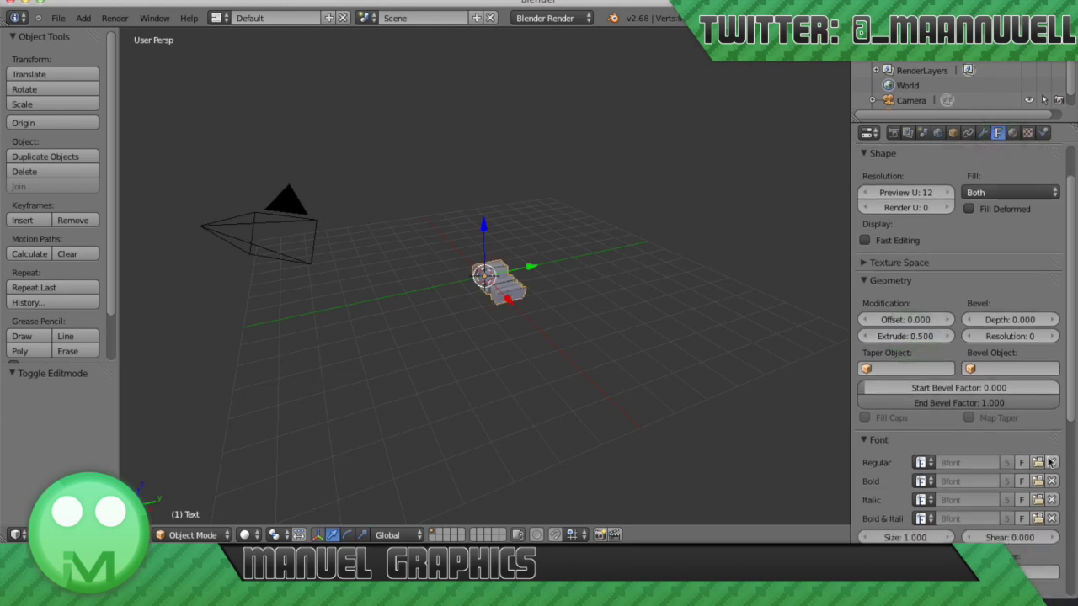
# Set the text's font size to 2.
pyautogui.scroll(-5, 1050, 463)
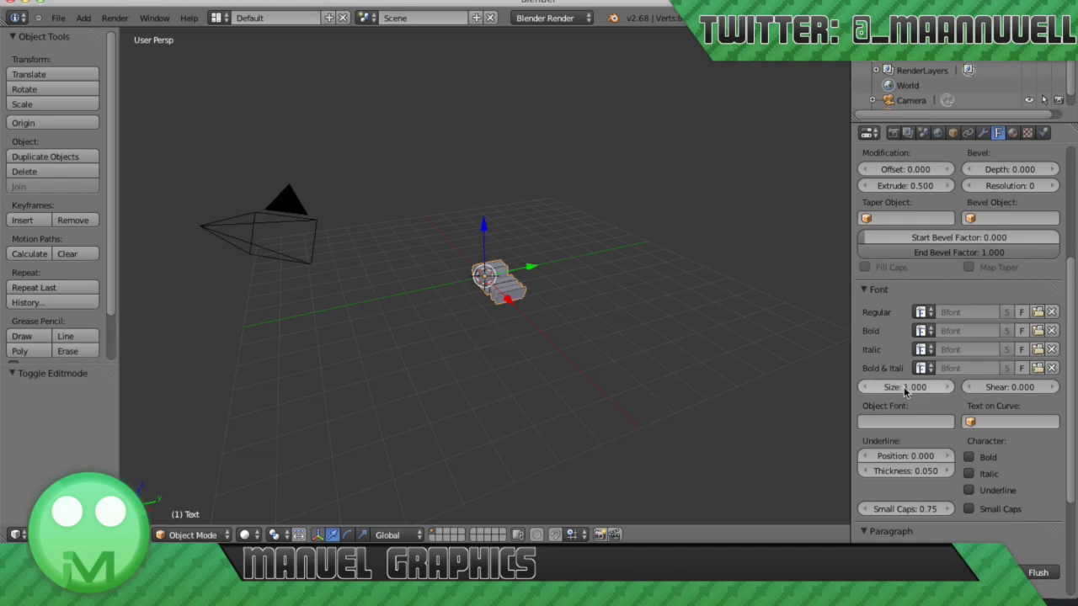
pyautogui.click(905, 388)
pyautogui.write('2')
pyautogui.press('Return')
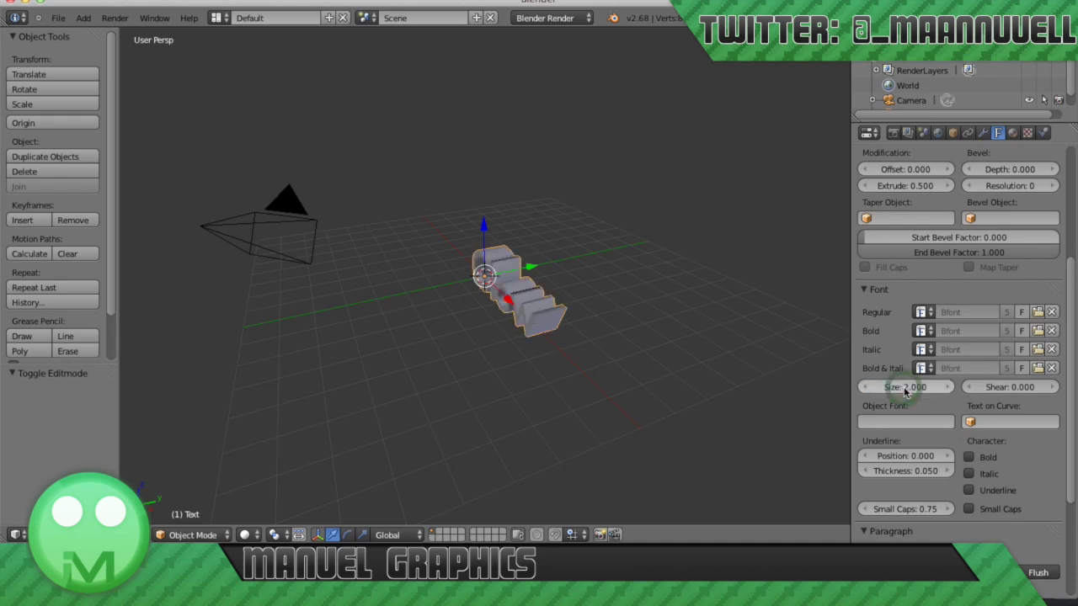
# Load yagiza.ttf from the user's Library Fonts folder as the text's regular font.
pyautogui.click(1038, 312)
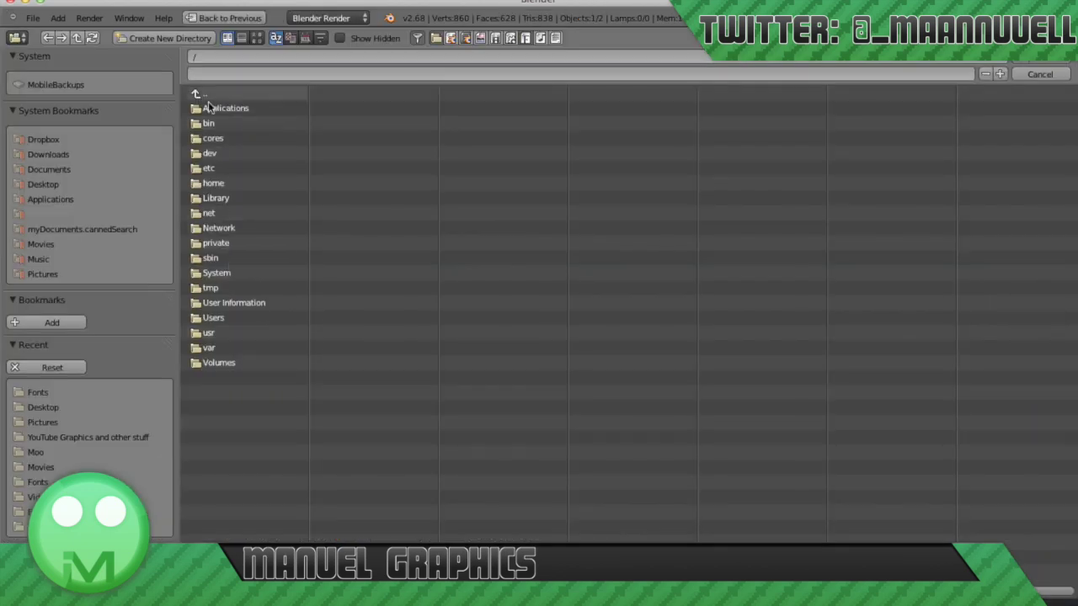
pyautogui.click(216, 198)
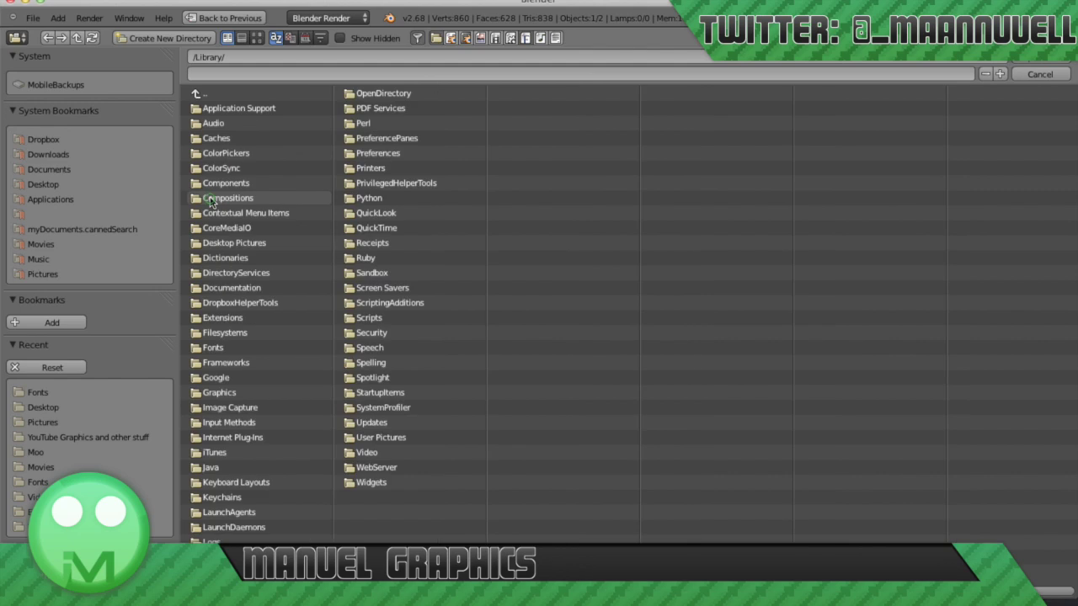
pyautogui.click(190, 57)
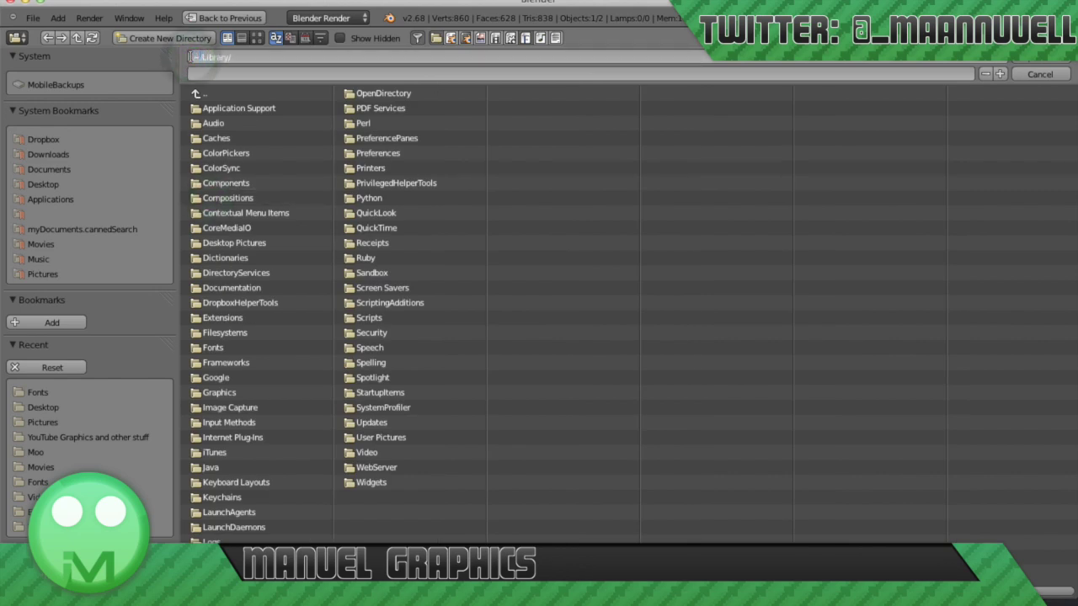
pyautogui.press('Return')
pyautogui.click(201, 385)
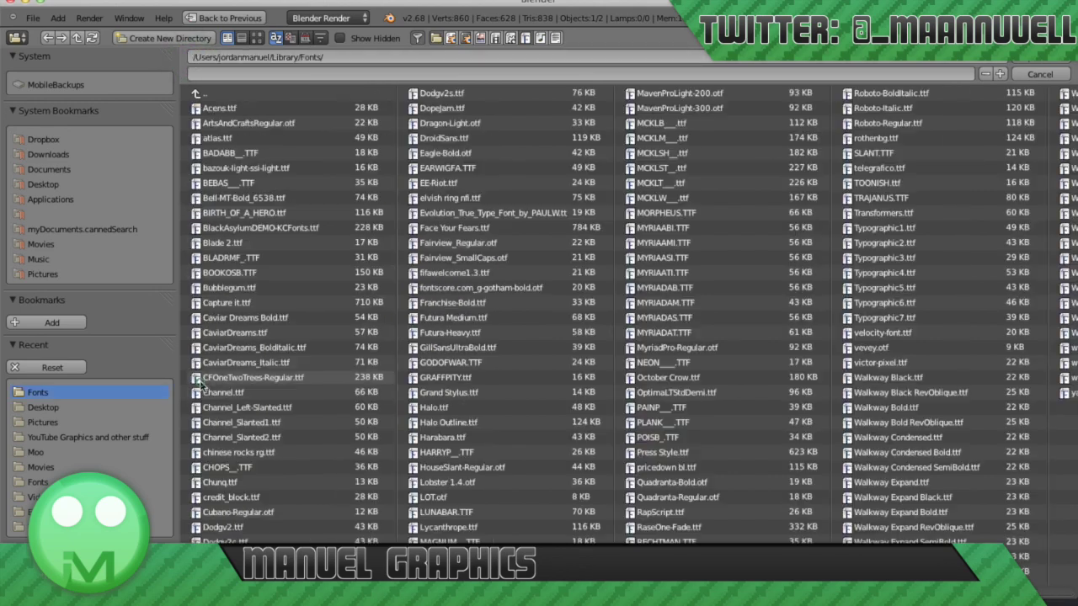
pyautogui.scroll(-2, 484, 377)
pyautogui.click(883, 394)
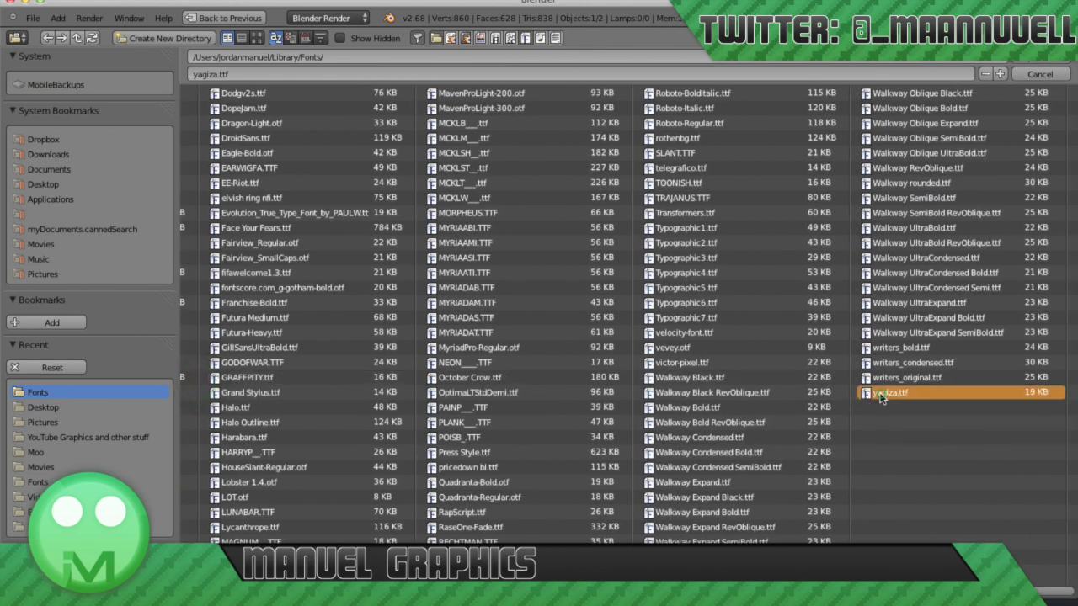
pyautogui.doubleClick(881, 394)
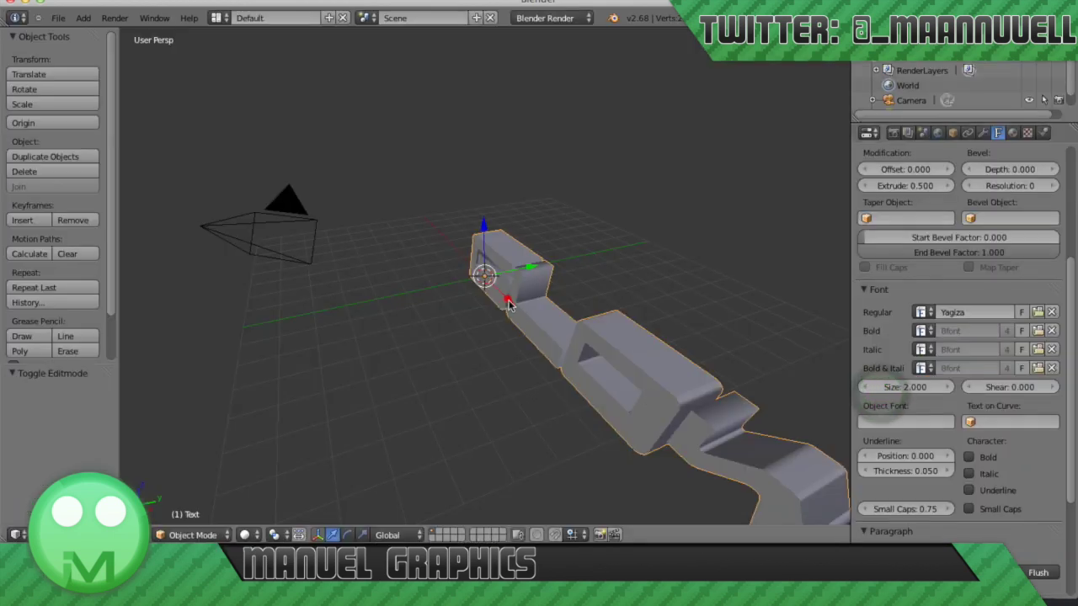
# Move the text about -5.12 units along the X axis and set its font size to 1.5.
pyautogui.moveTo(508, 305); pyautogui.dragTo(475, 254, button='middle')
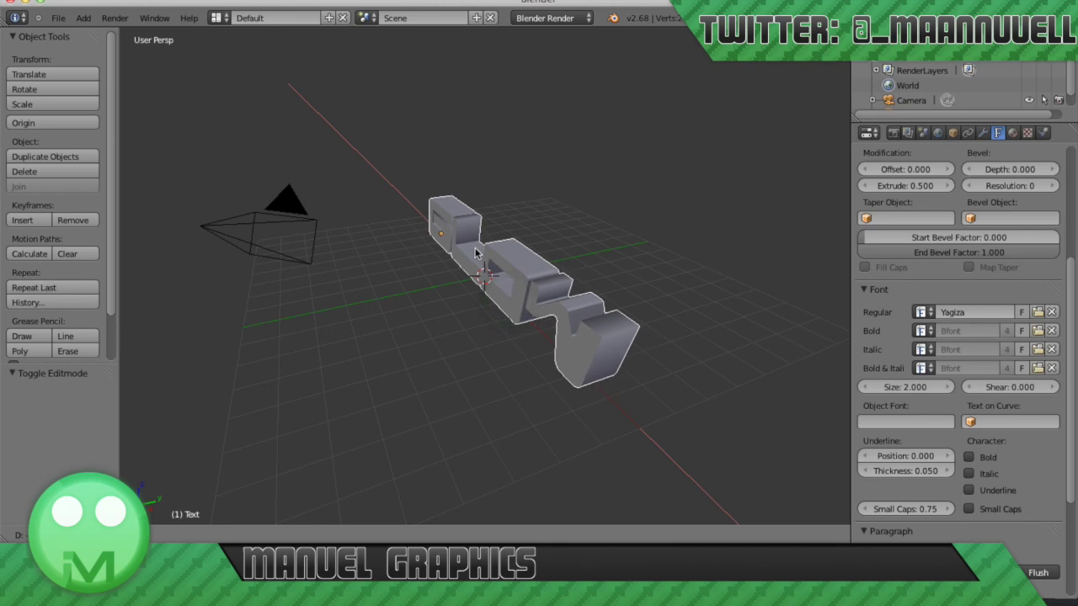
pyautogui.rightClick(475, 254)
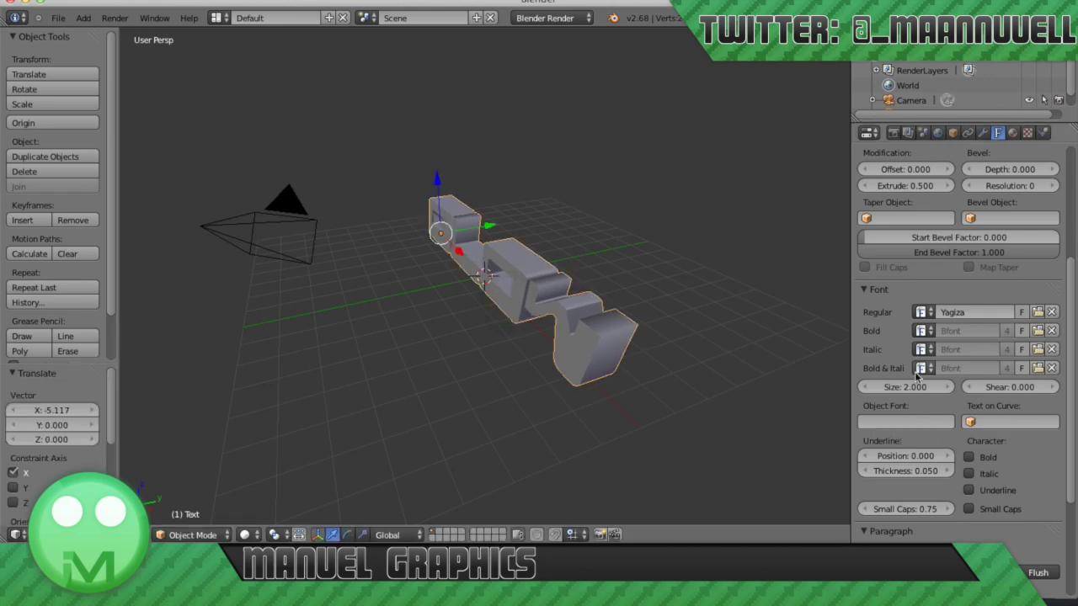
pyautogui.click(911, 386)
pyautogui.write('1.5')
pyautogui.press('Return')
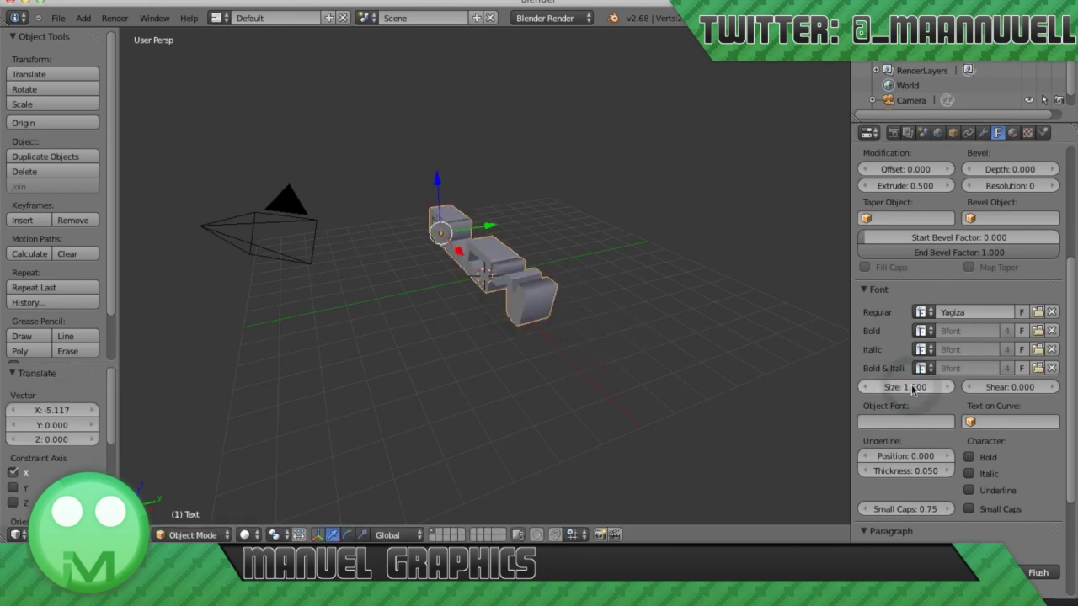
# Shift the text about 0.6 units along the X axis to center it on the grid.
pyautogui.moveTo(463, 254); pyautogui.dragTo(565, 315)
pyautogui.hscroll(10, 565, 315)
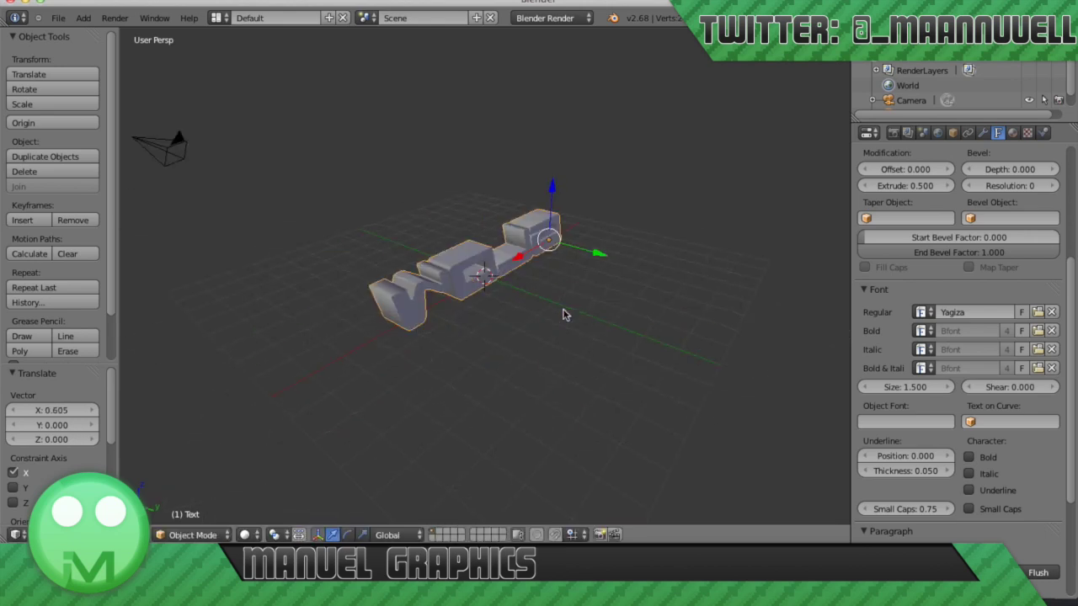
pyautogui.scroll(-8, 565, 315)
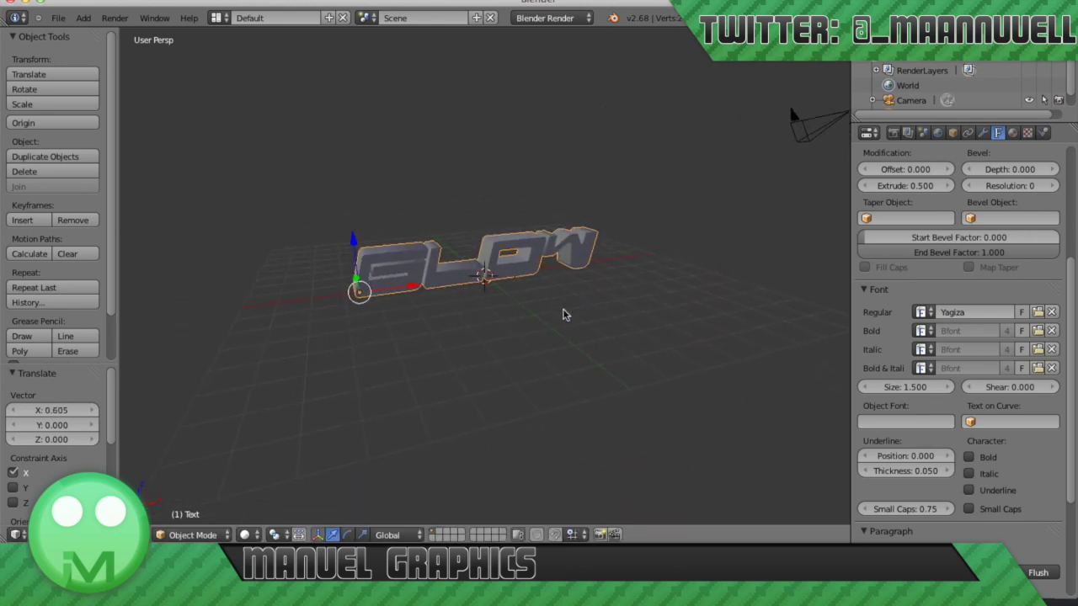
# Add a plane mesh under the text and scale it up by factors of about 6.5 and 2 as a floor.
pyautogui.click(77, 19)
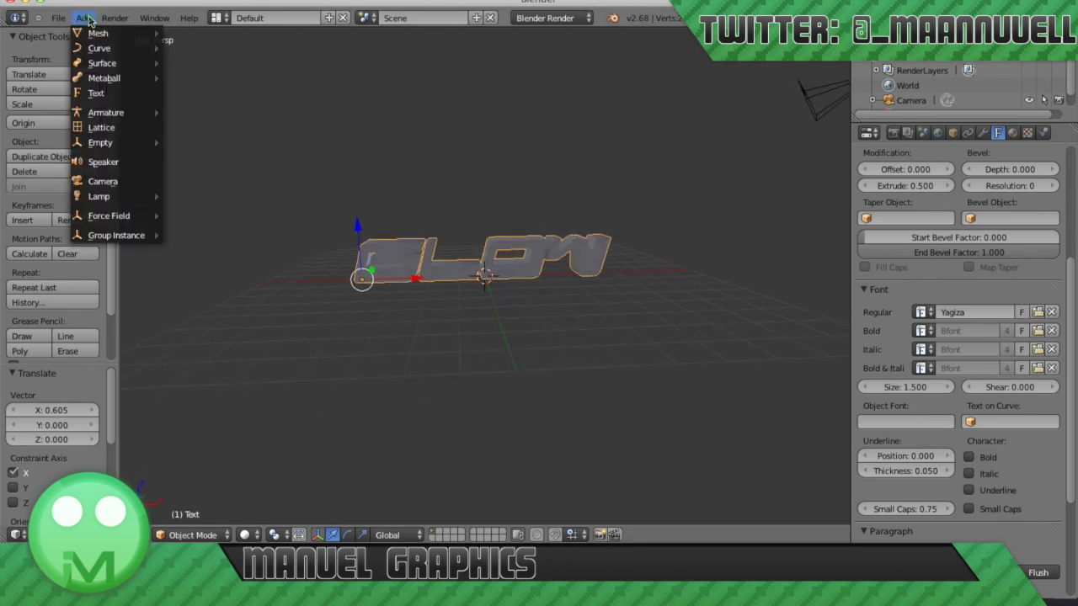
pyautogui.moveTo(94, 31)
pyautogui.click(192, 31)
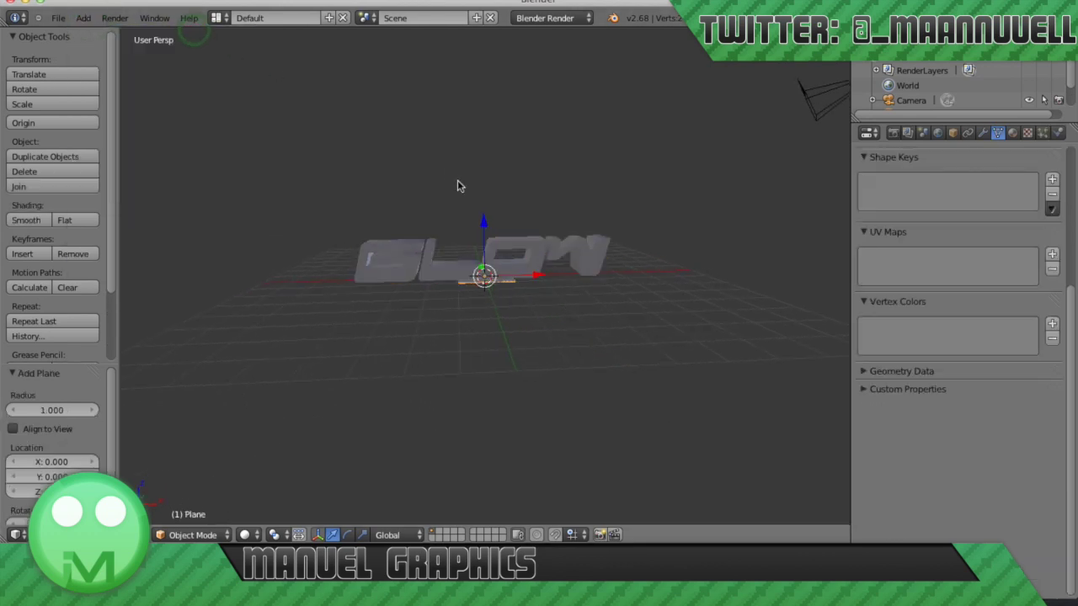
pyautogui.press('s')
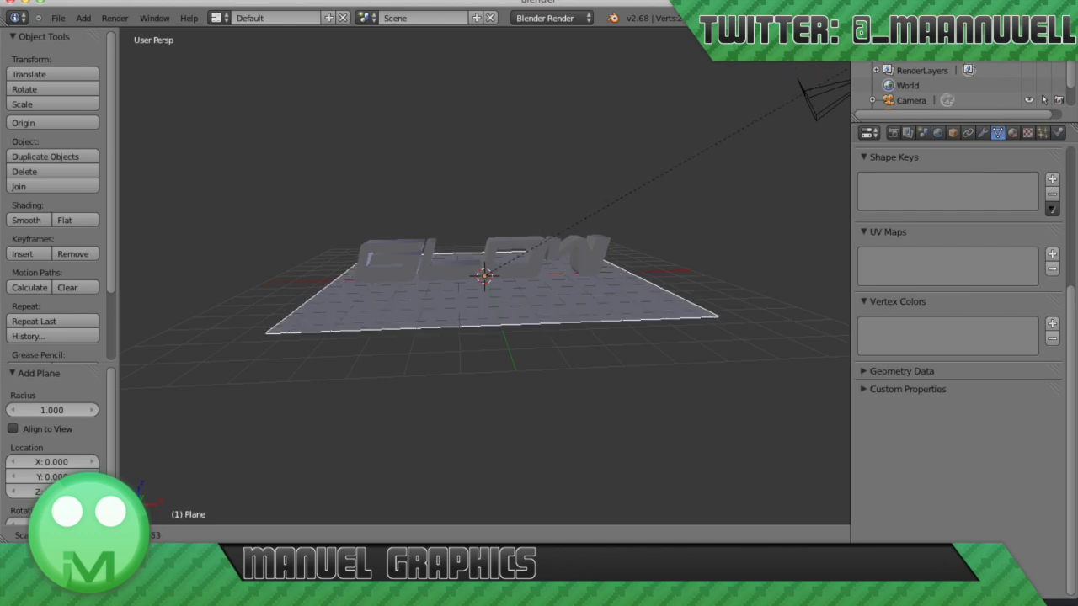
pyautogui.click(652, 309)
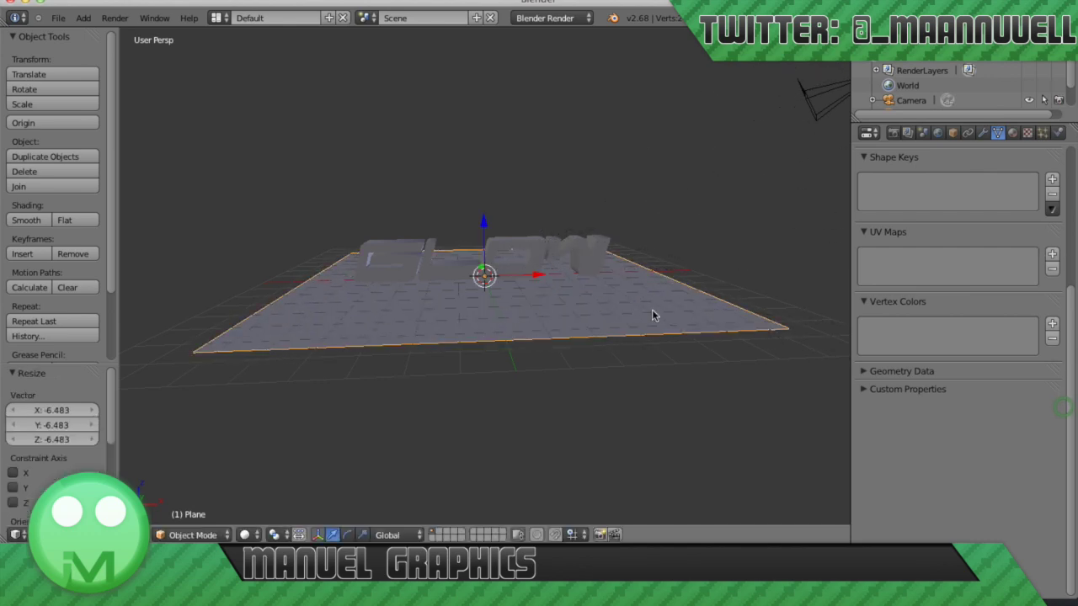
pyautogui.press('s')
pyautogui.click(843, 406)
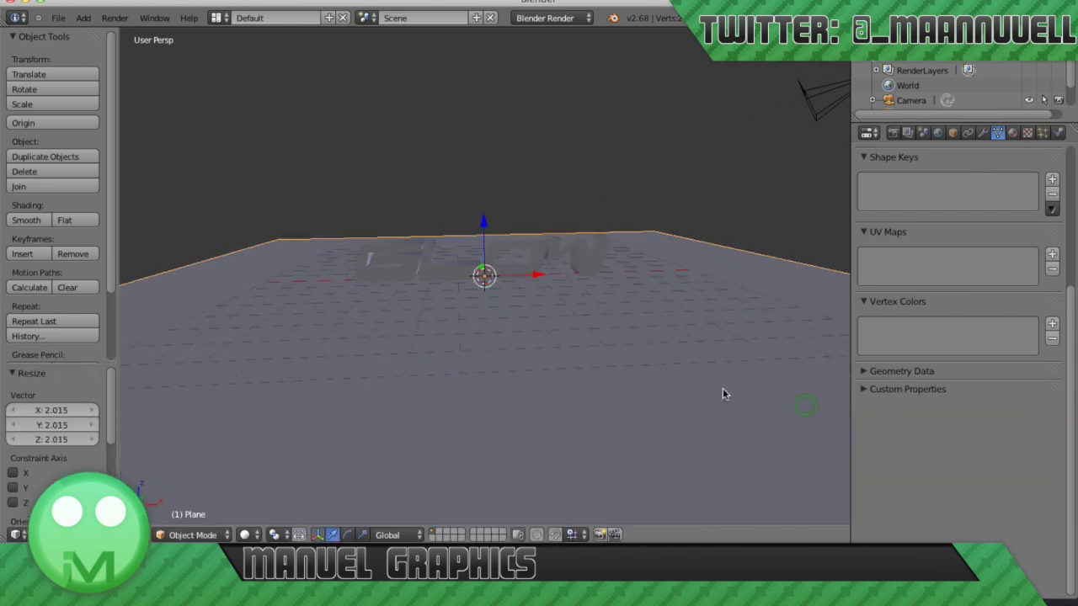
# Raise the text about 0.11 units along the Z axis above the floor plane.
pyautogui.scroll(10, 723, 394)
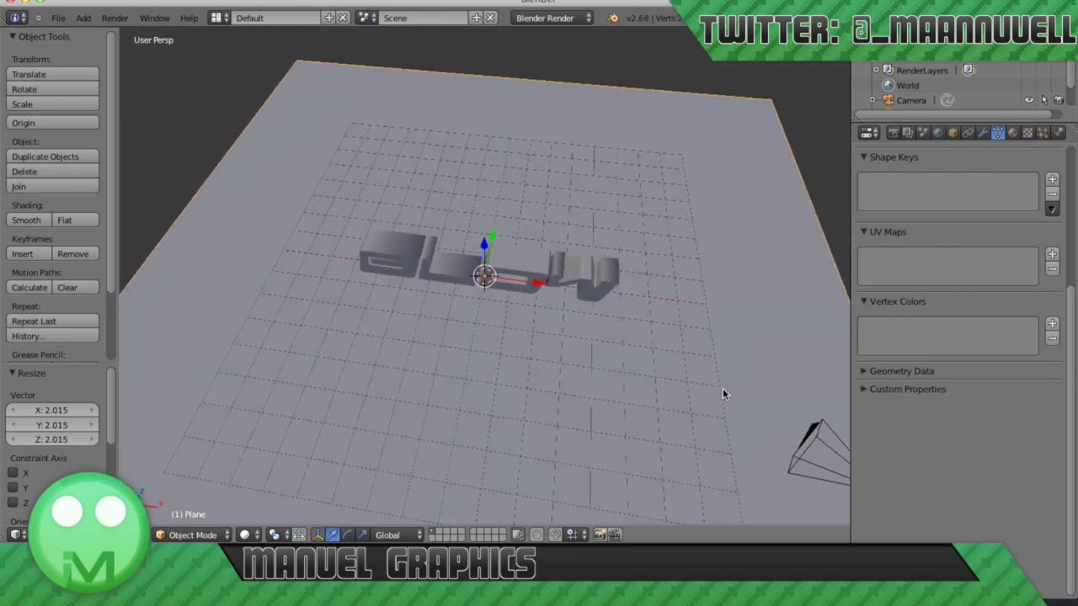
pyautogui.scroll(-5, 722, 394)
pyautogui.rightClick(528, 251)
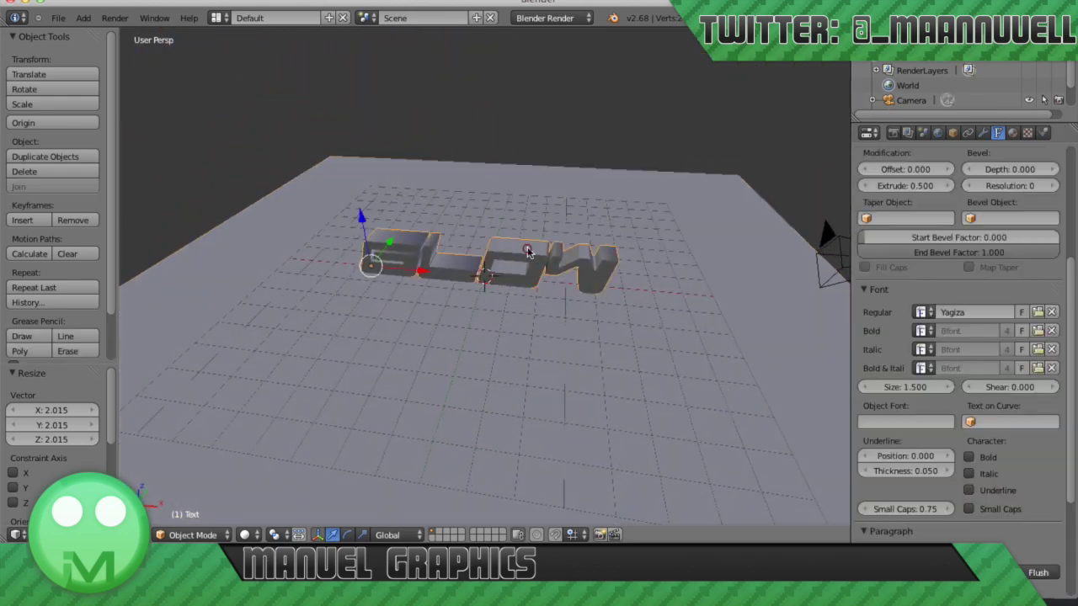
pyautogui.press('g')
pyautogui.press('z')
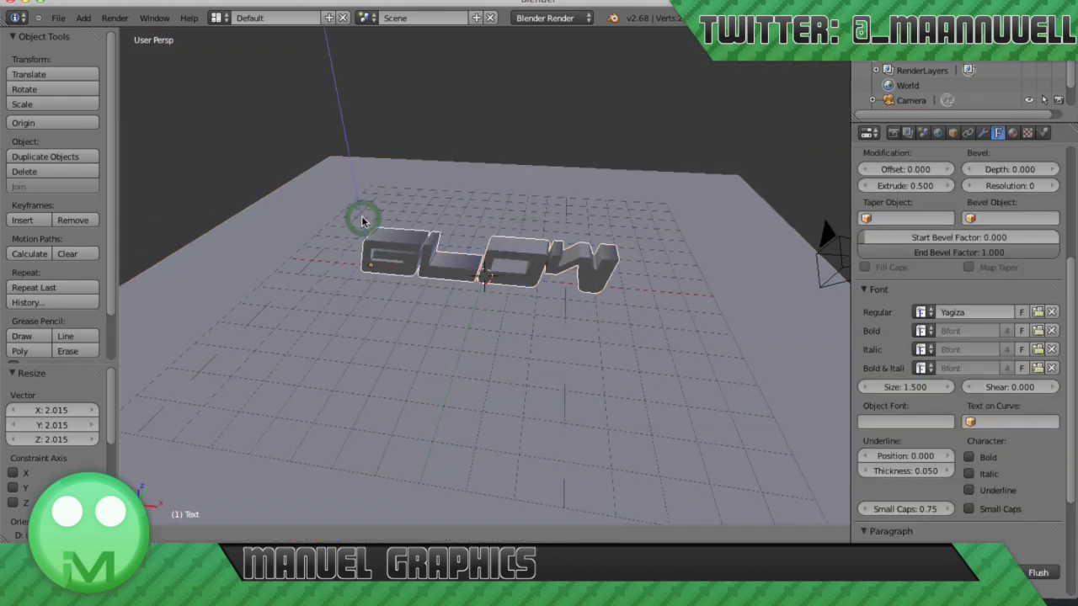
pyautogui.click(362, 219)
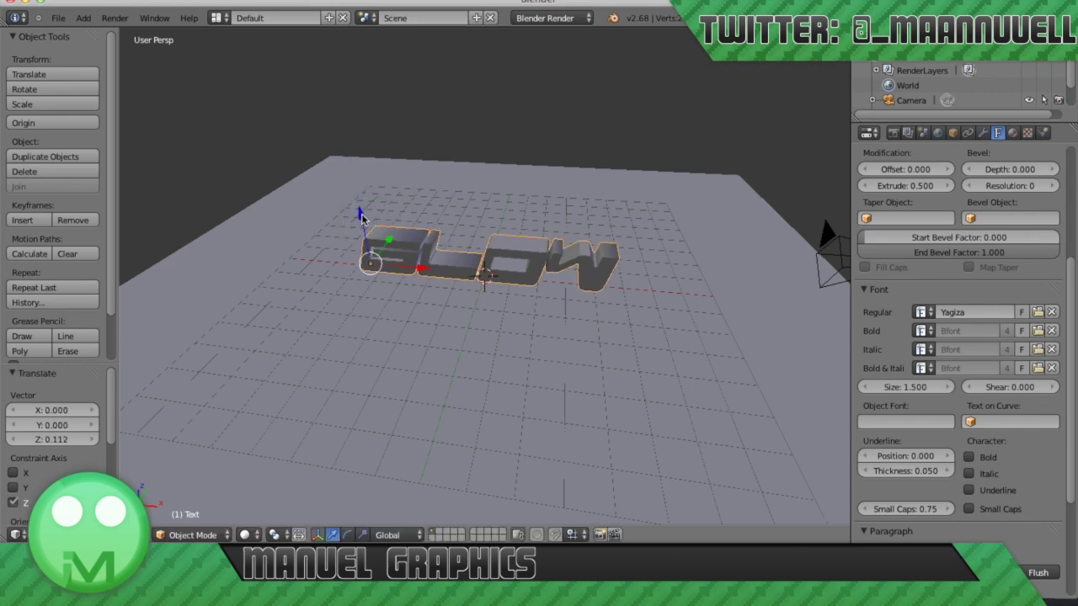
# Examine how the raised text sits on the floor plane from all sides.
pyautogui.scroll(5, 536, 347)
pyautogui.scroll(-8, 536, 347)
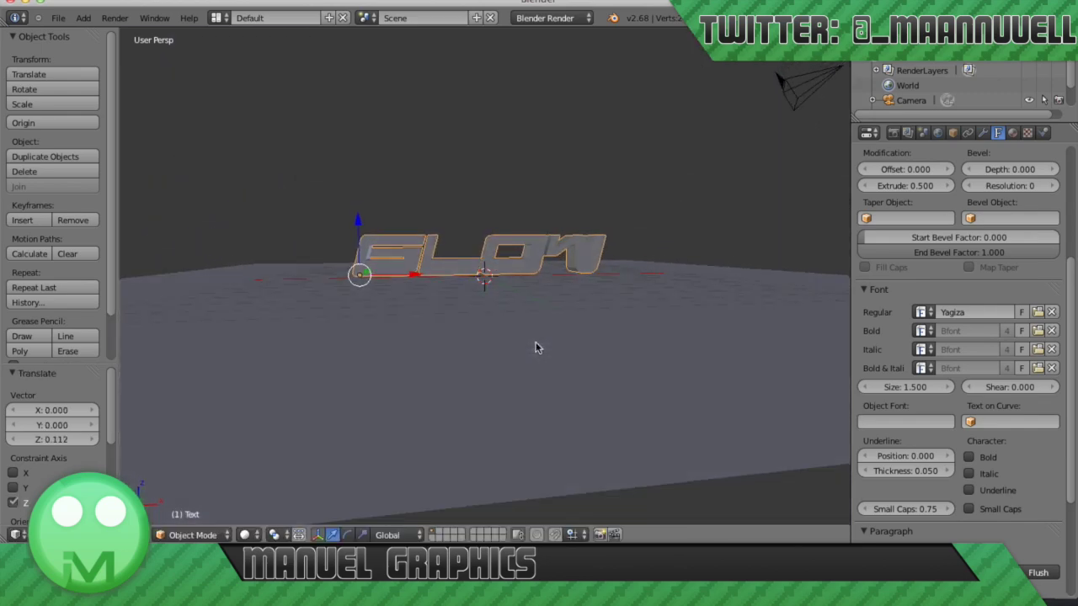
pyautogui.scroll(3, 535, 347)
pyautogui.hscroll(-10, 536, 347)
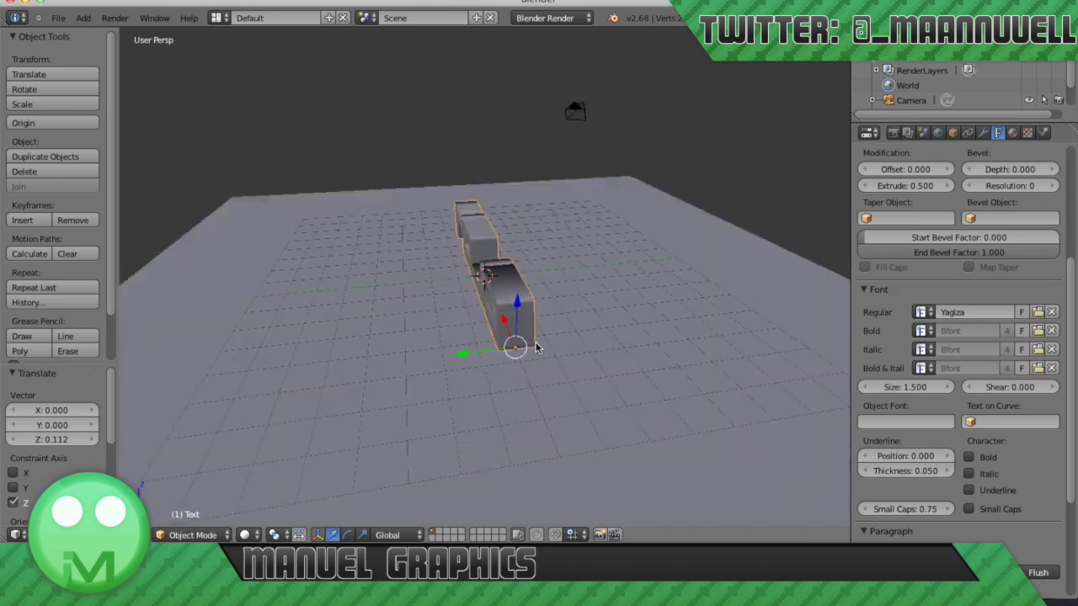
pyautogui.hscroll(-15, 535, 347)
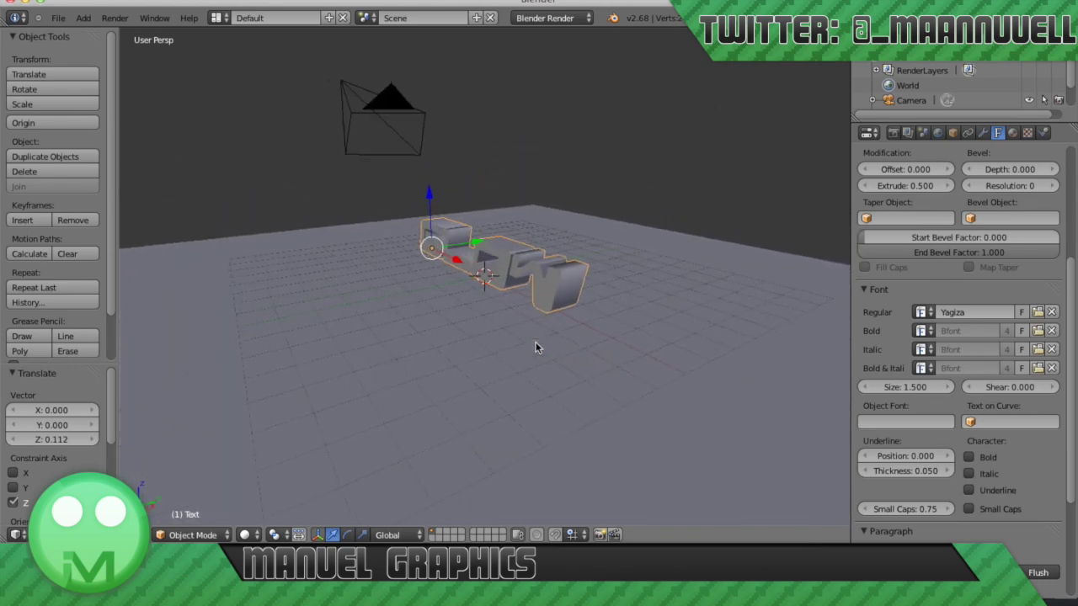
pyautogui.hscroll(-5, 536, 347)
pyautogui.hscroll(-20, 429, 380)
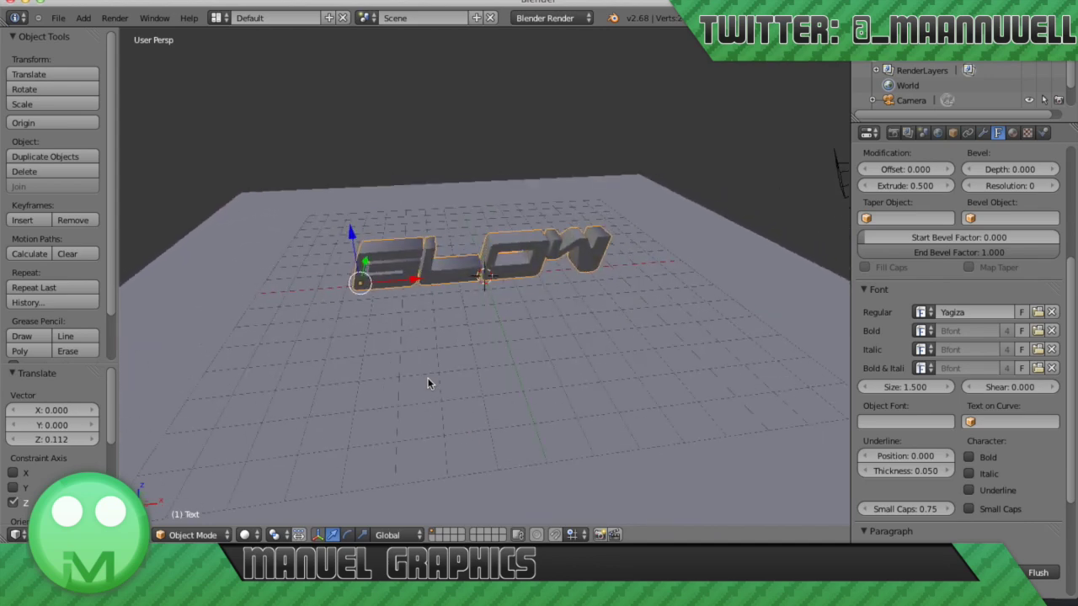
pyautogui.hscroll(-15, 429, 382)
pyautogui.hscroll(-20, 432, 377)
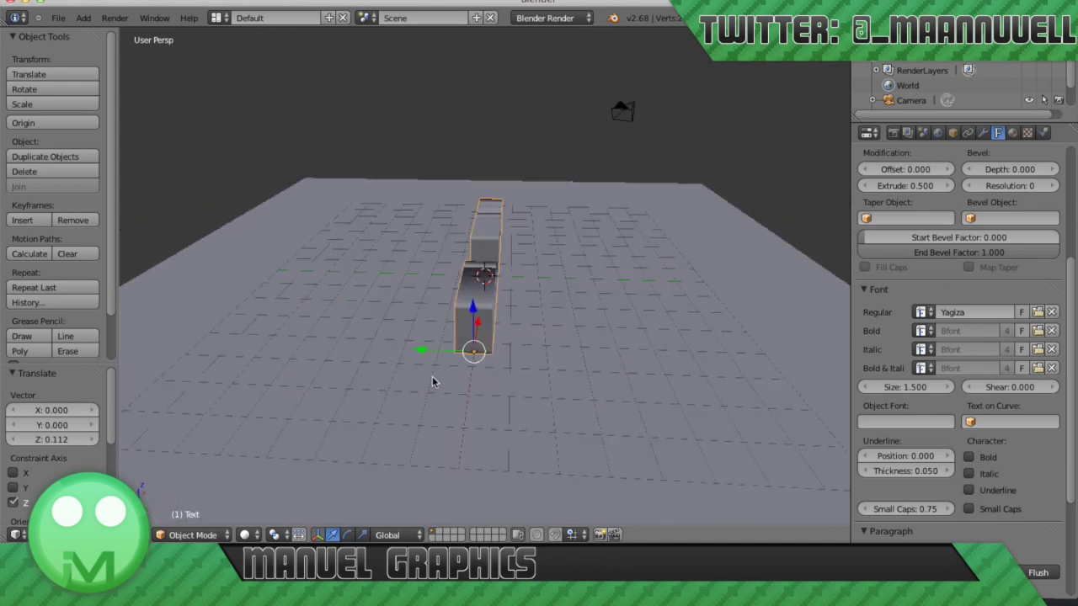
pyautogui.hscroll(-15, 520, 373)
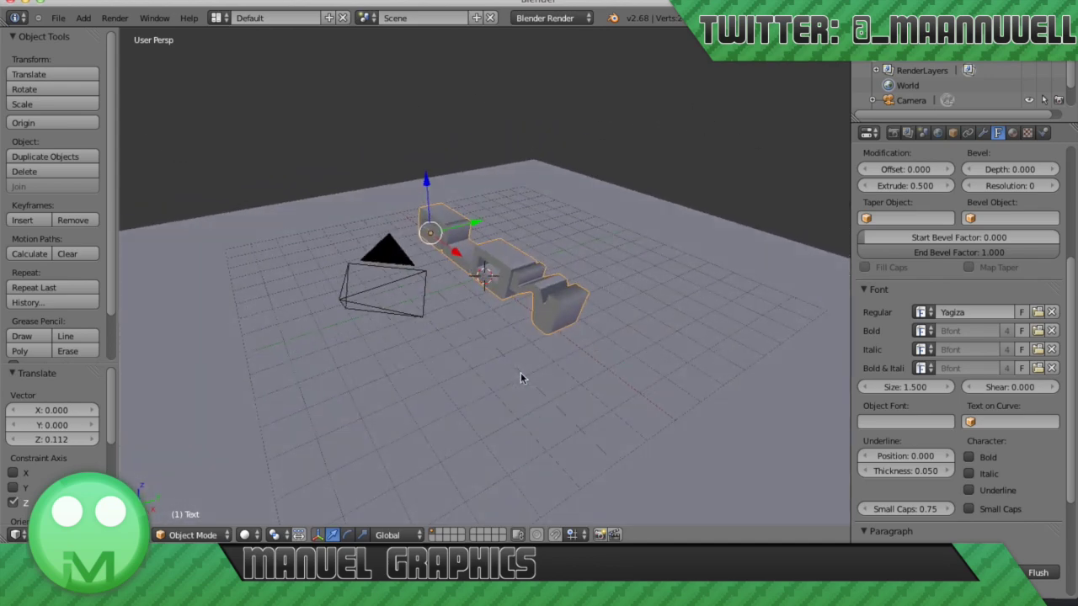
pyautogui.hscroll(-3, 520, 373)
pyautogui.hscroll(-5, 521, 378)
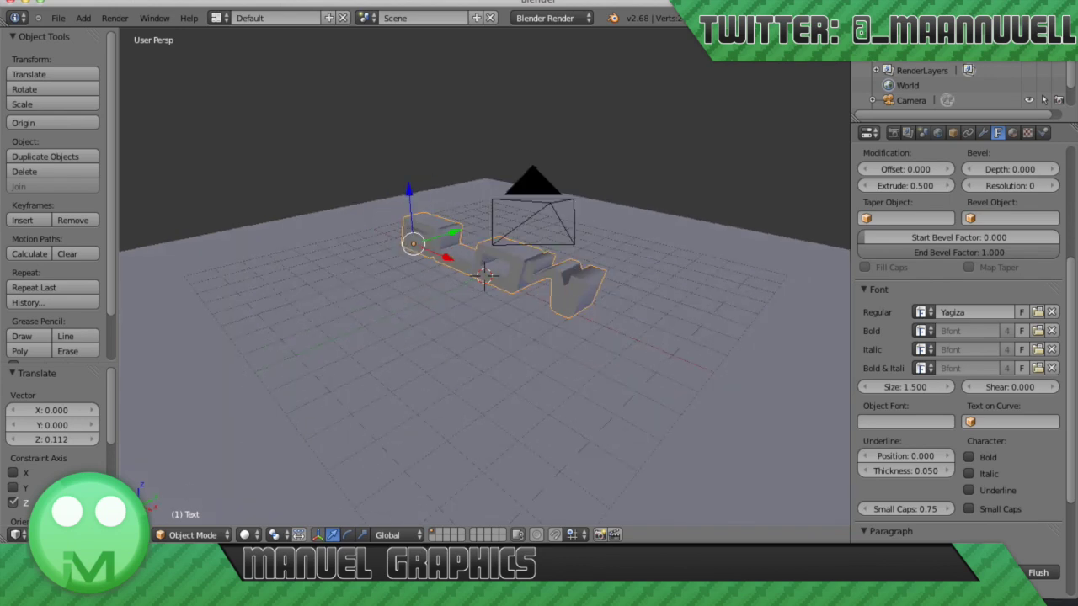
# Convert the text object to a mesh.
pyautogui.click(159, 535)
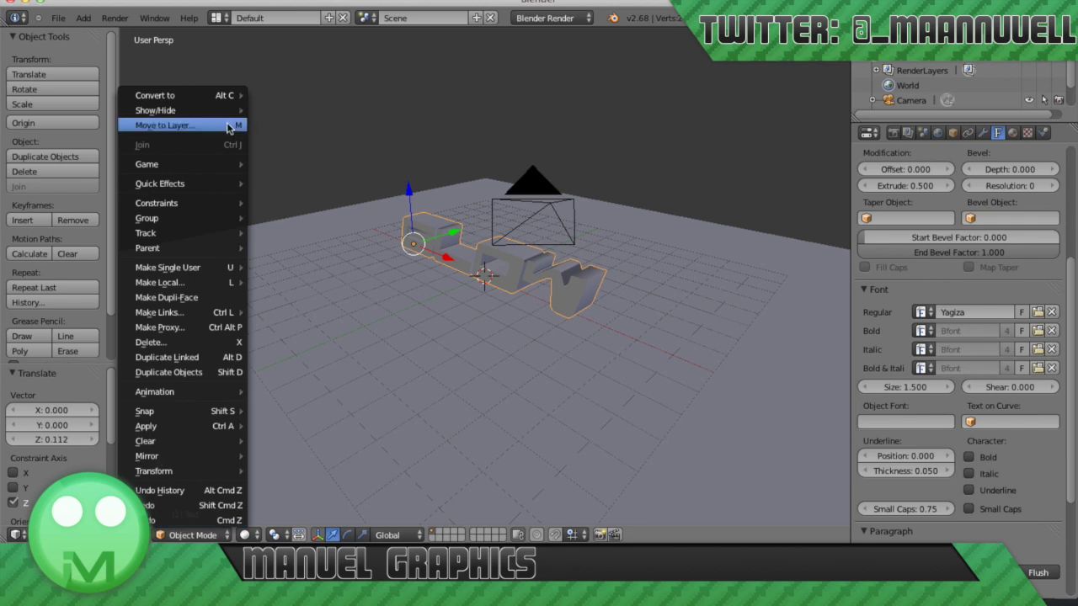
pyautogui.moveTo(253, 106)
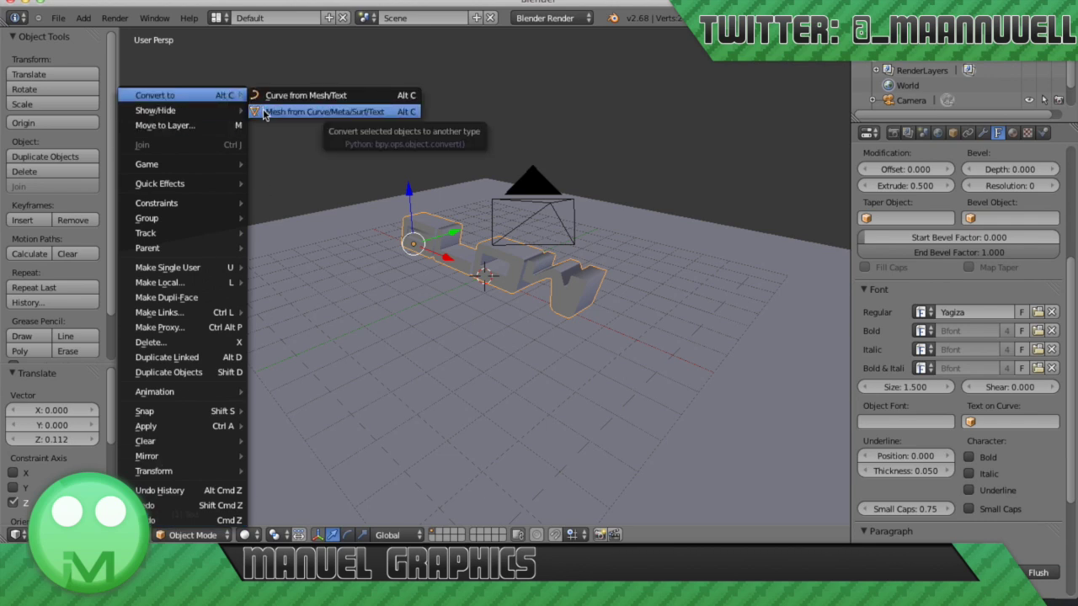
pyautogui.click(262, 111)
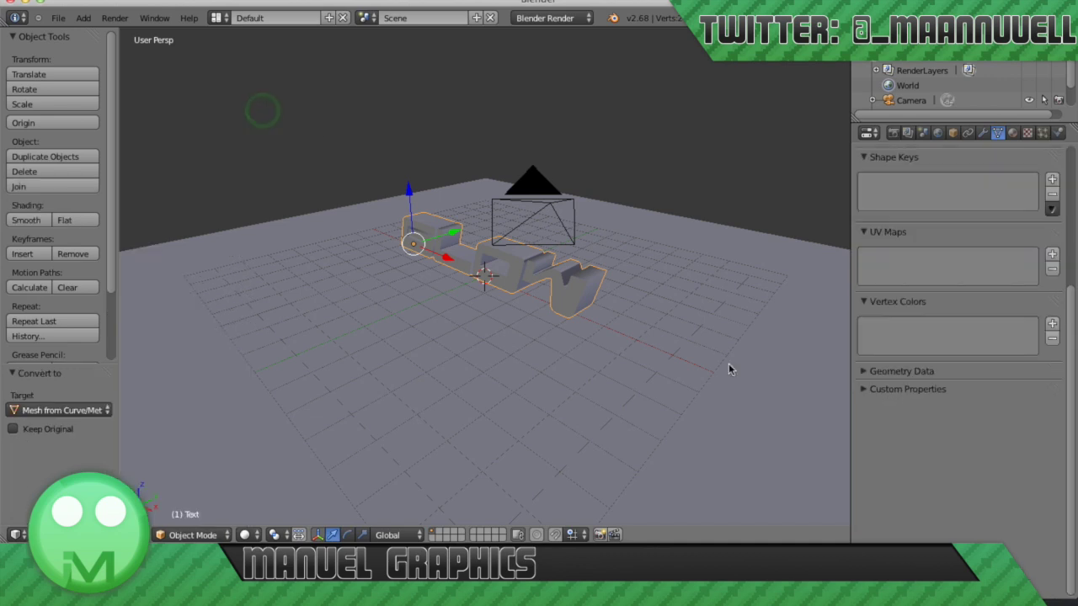
# Create a new material for the text mesh and make its diffuse color a bright lime green.
pyautogui.click(1012, 134)
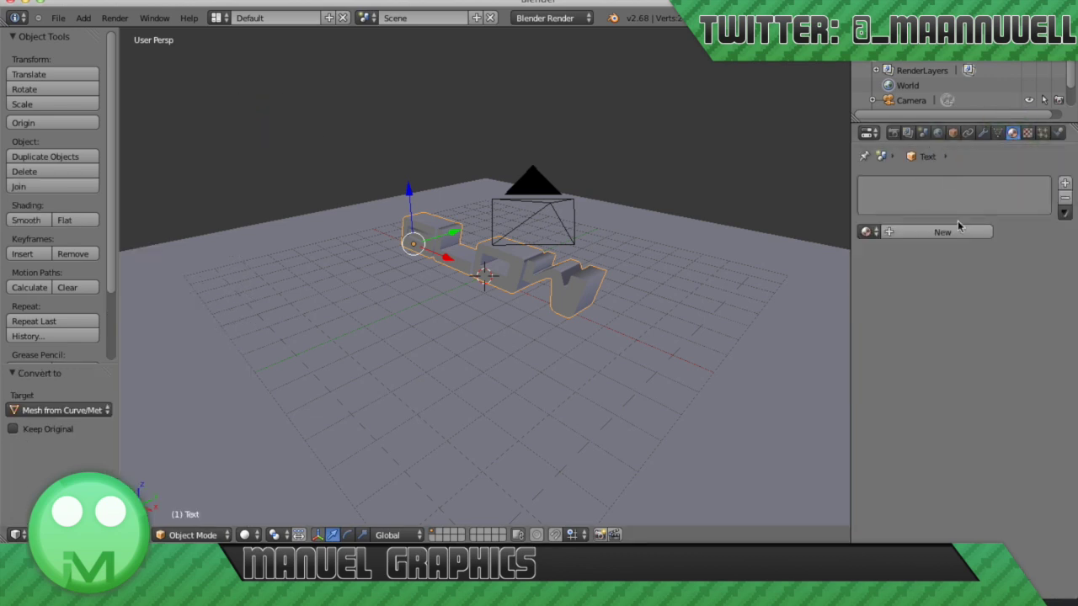
pyautogui.click(957, 229)
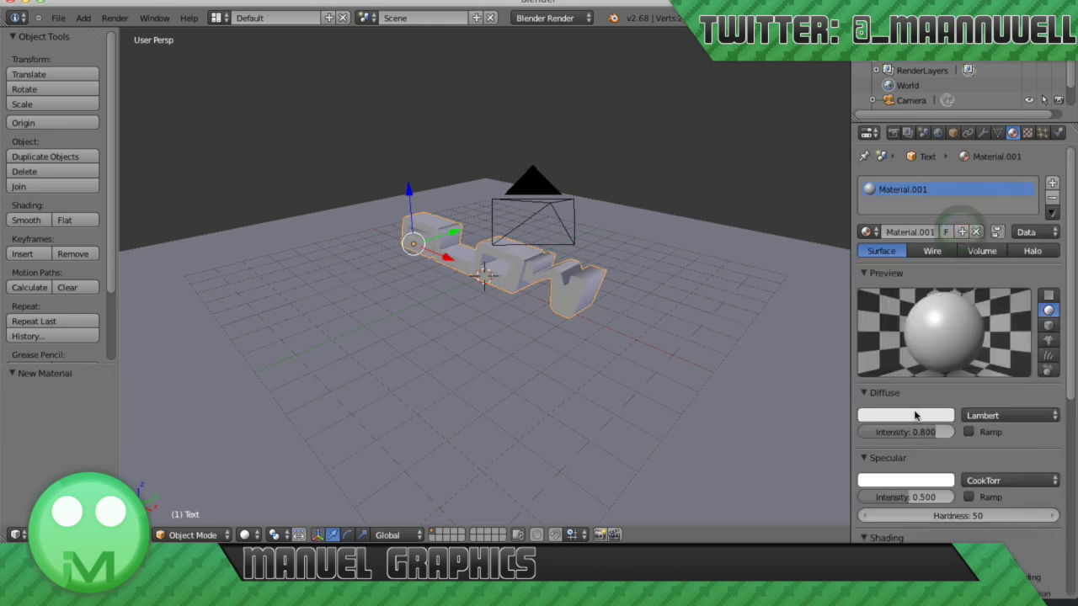
pyautogui.click(916, 415)
pyautogui.click(876, 269)
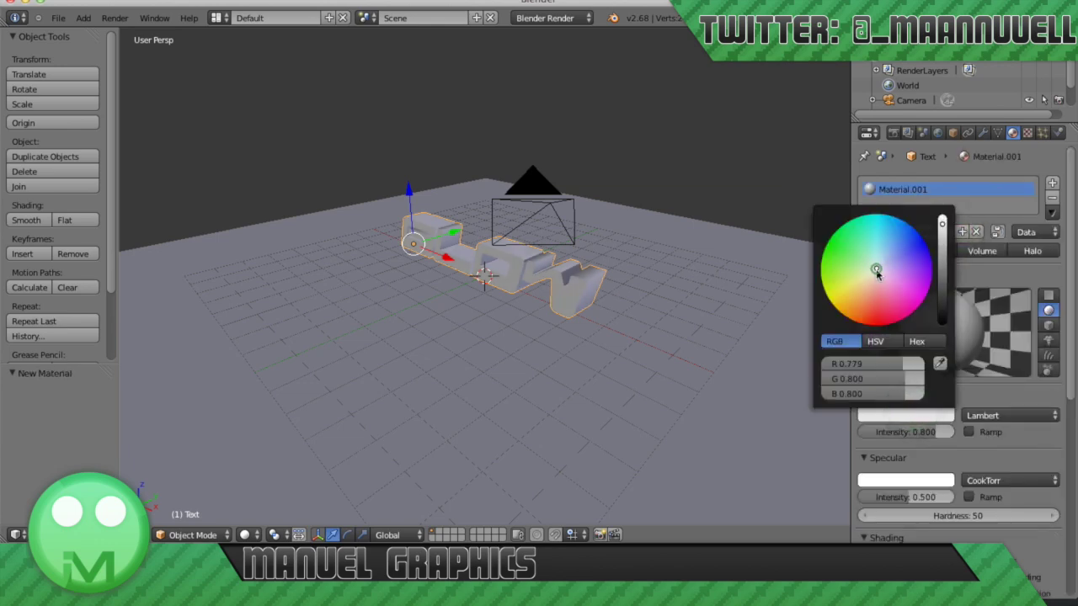
pyautogui.moveTo(876, 270); pyautogui.dragTo(836, 229)
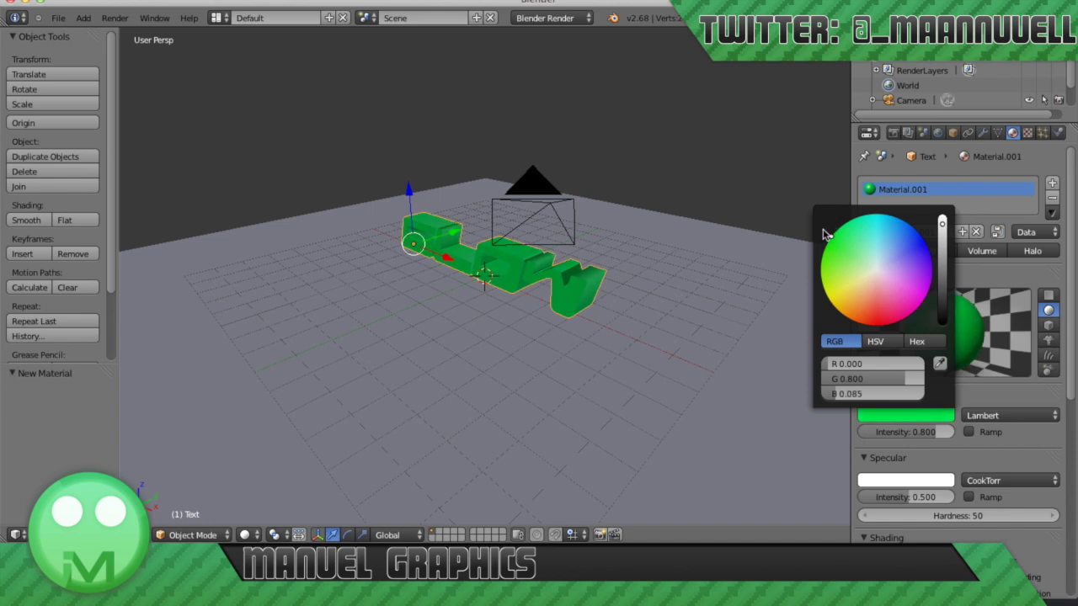
pyautogui.moveTo(822, 257); pyautogui.dragTo(828, 250)
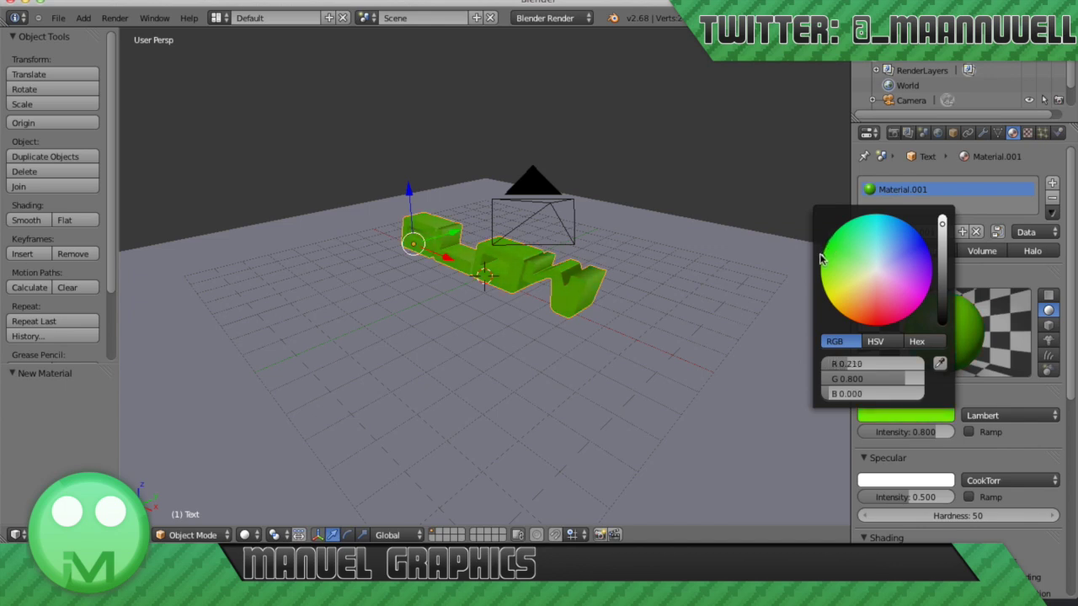
pyautogui.moveTo(821, 256); pyautogui.dragTo(800, 250)
# Set the text material's Emit value to 1.
pyautogui.scroll(-5, 1020, 474)
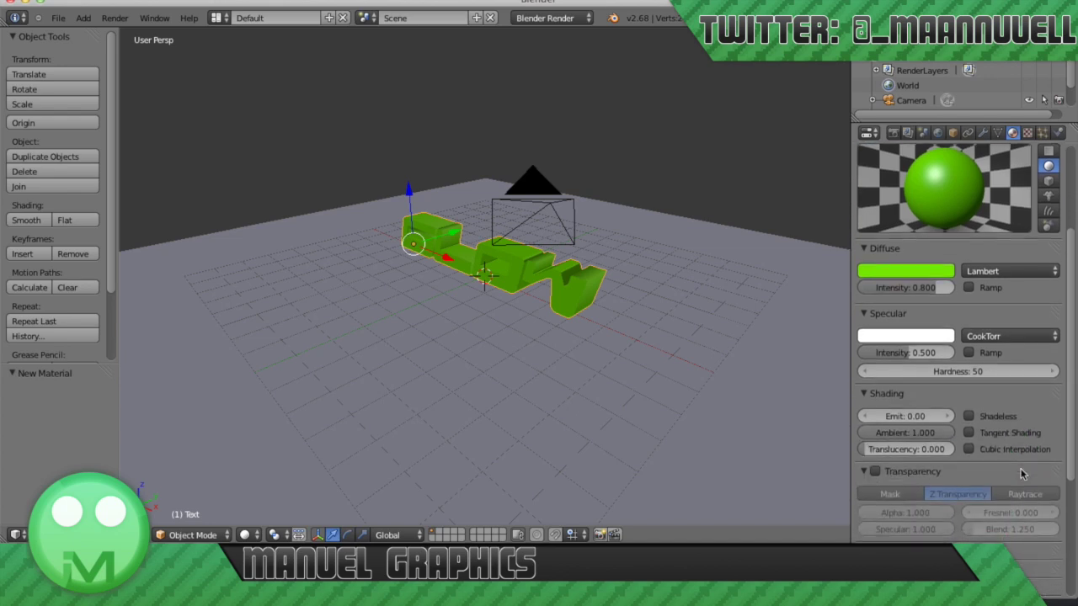
pyautogui.click(898, 418)
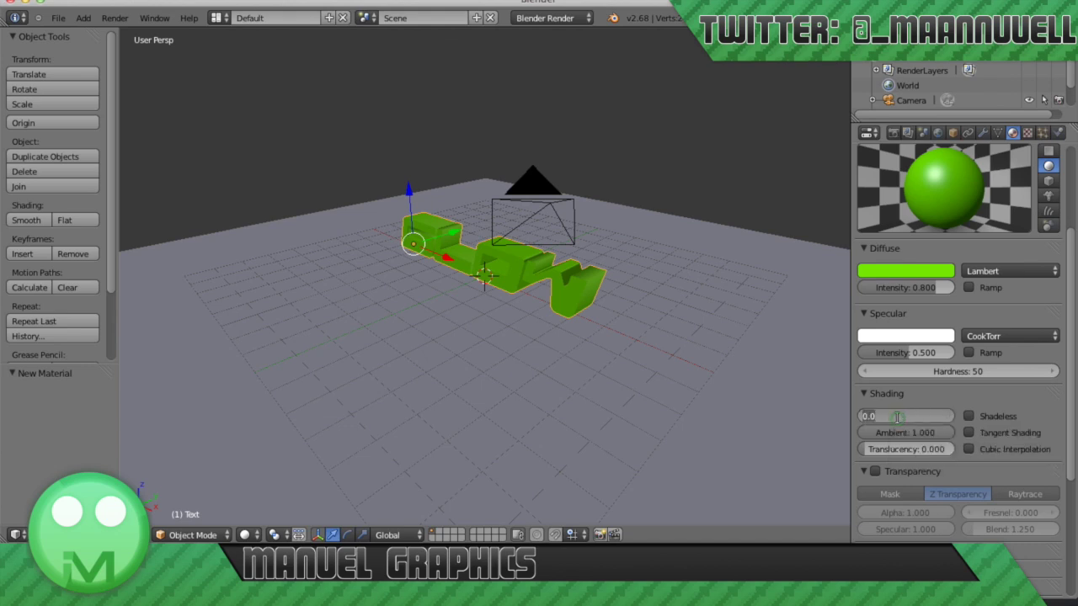
pyautogui.write('1')
pyautogui.press('Return')
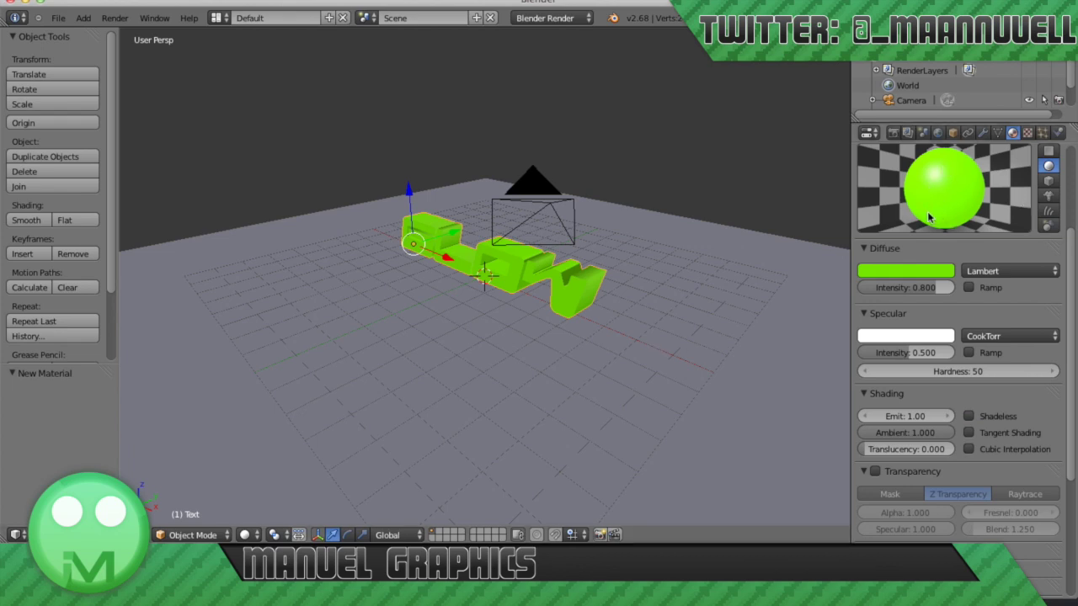
pyautogui.scroll(-5, 908, 440)
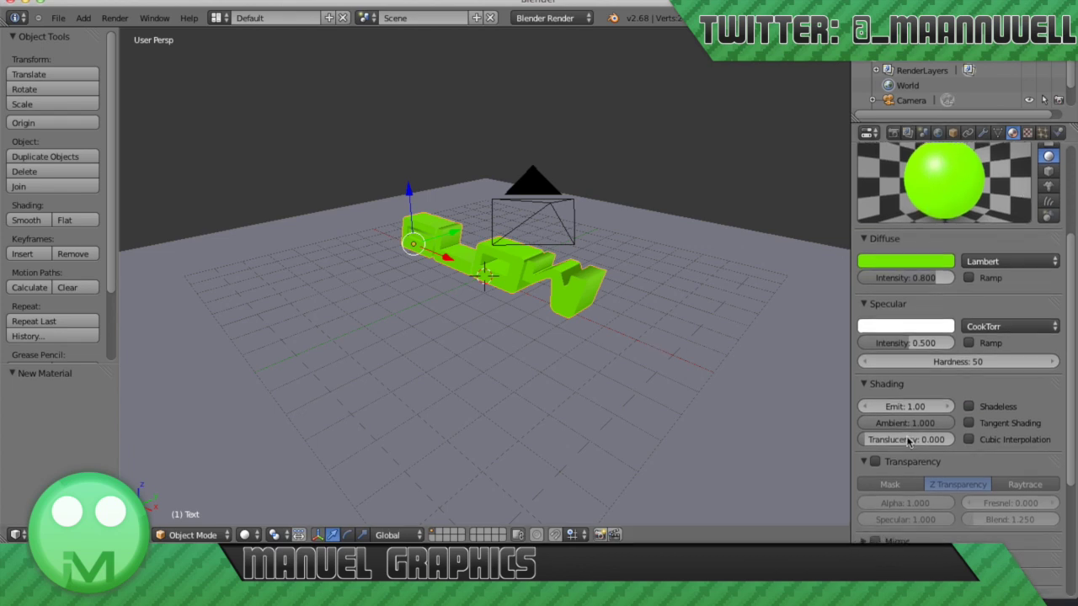
pyautogui.scroll(-4, 908, 440)
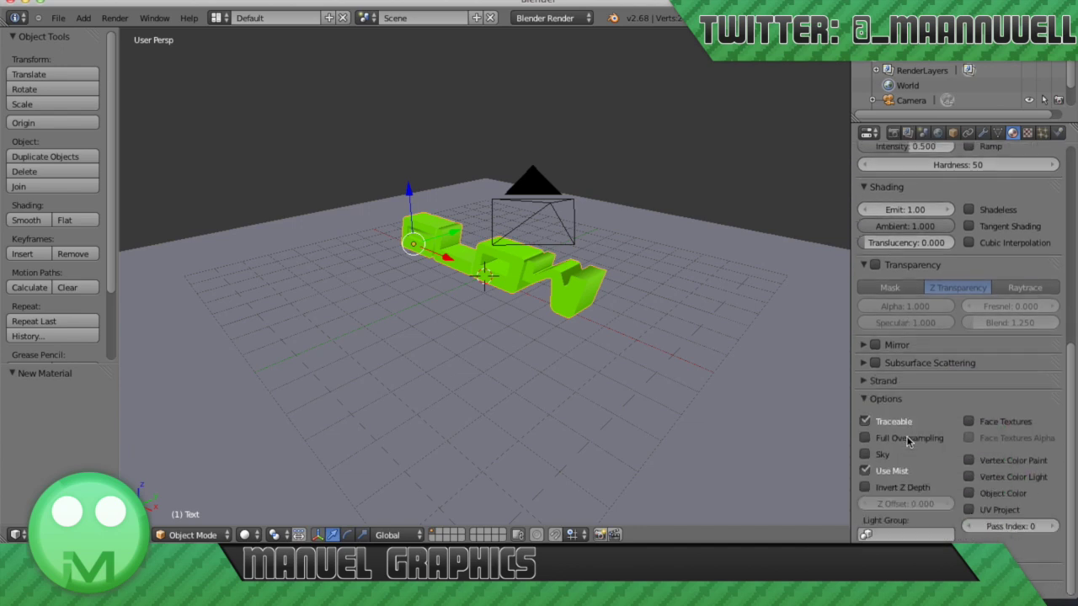
pyautogui.scroll(15, 908, 439)
pyautogui.scroll(-1, 906, 436)
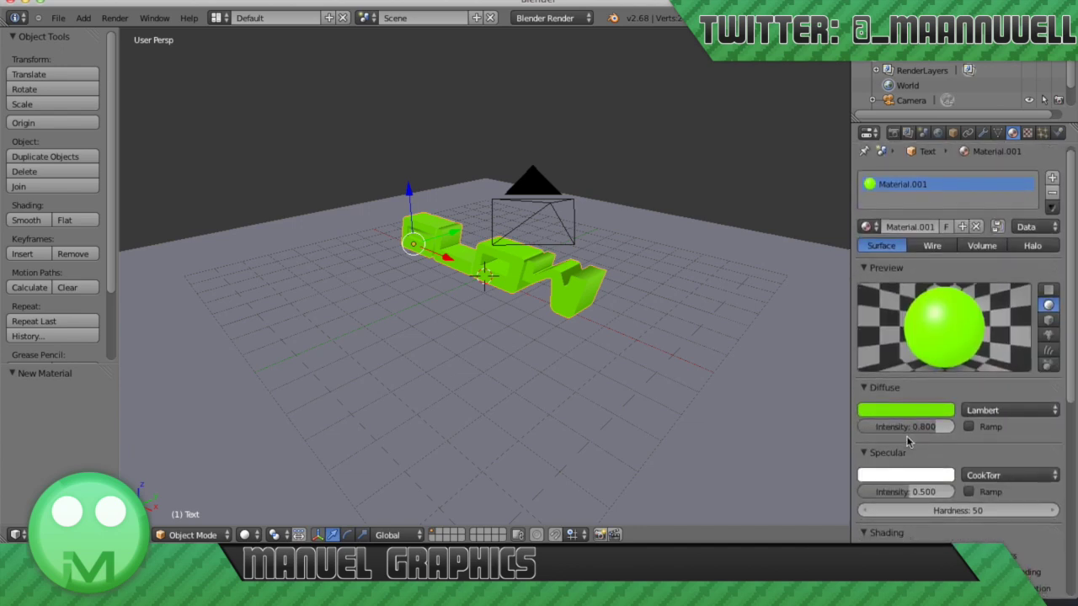
pyautogui.scroll(1, 910, 417)
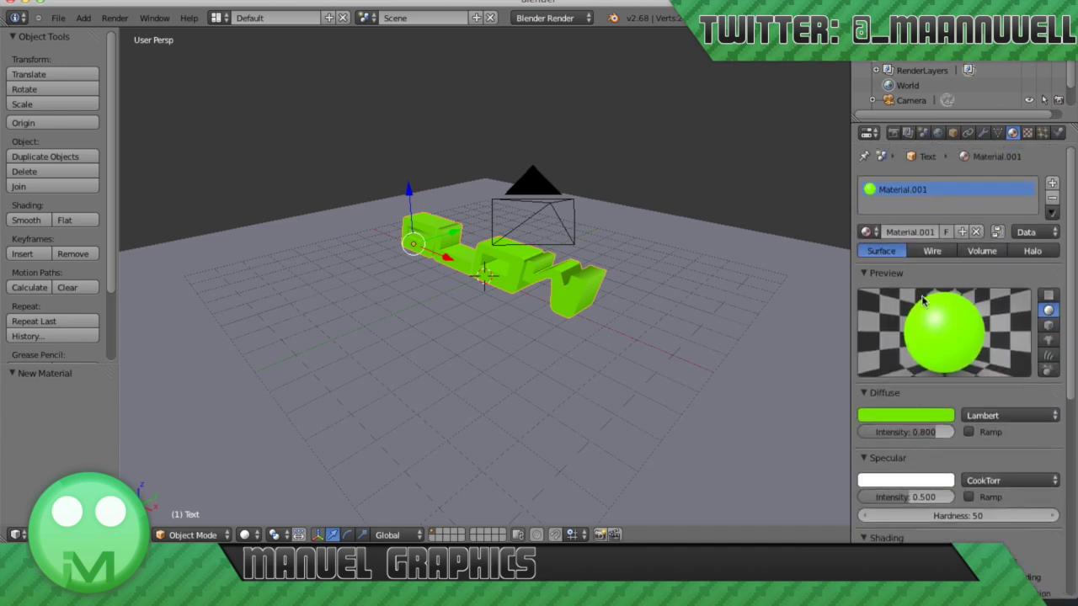
# Enable Indirect Lighting in the world settings and set the gather method to Approximate.
pyautogui.click(938, 134)
pyautogui.scroll(-2, 998, 348)
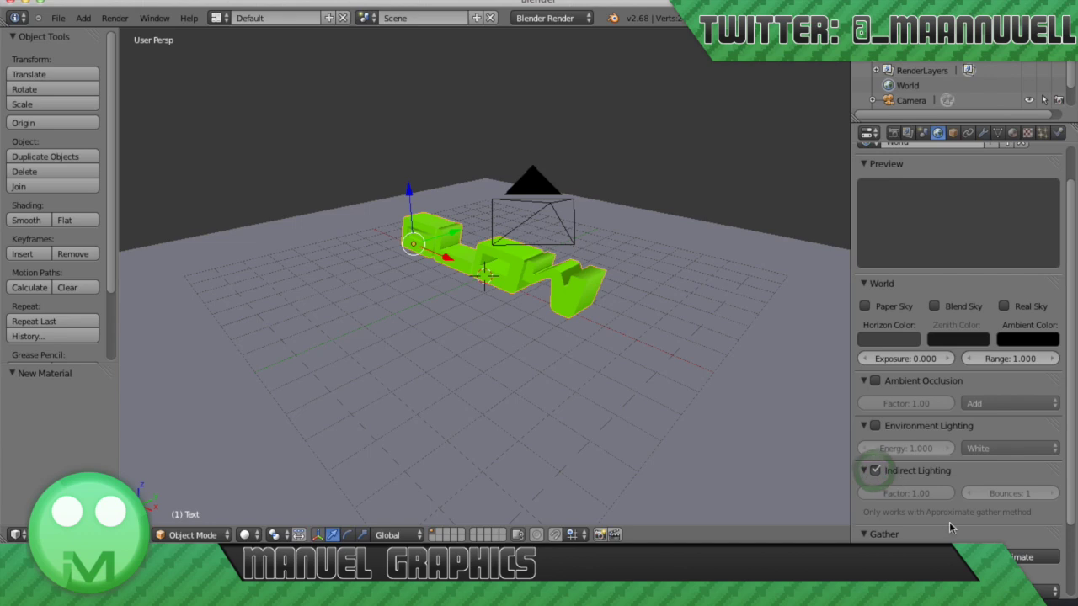
pyautogui.click(878, 472)
pyautogui.click(883, 475)
pyautogui.scroll(-2, 953, 489)
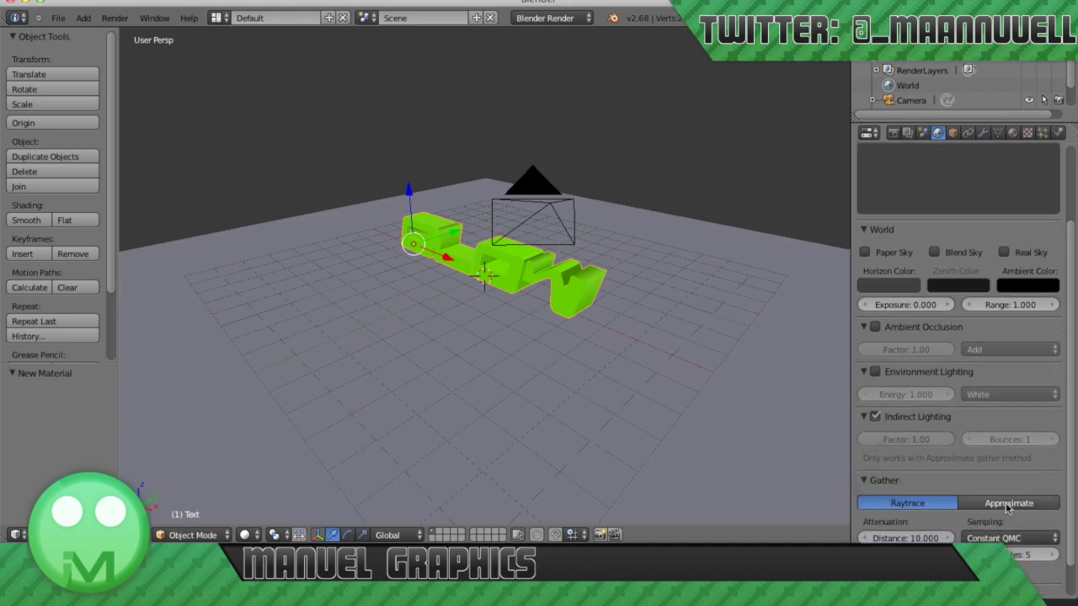
pyautogui.click(1006, 502)
pyautogui.scroll(4, 927, 500)
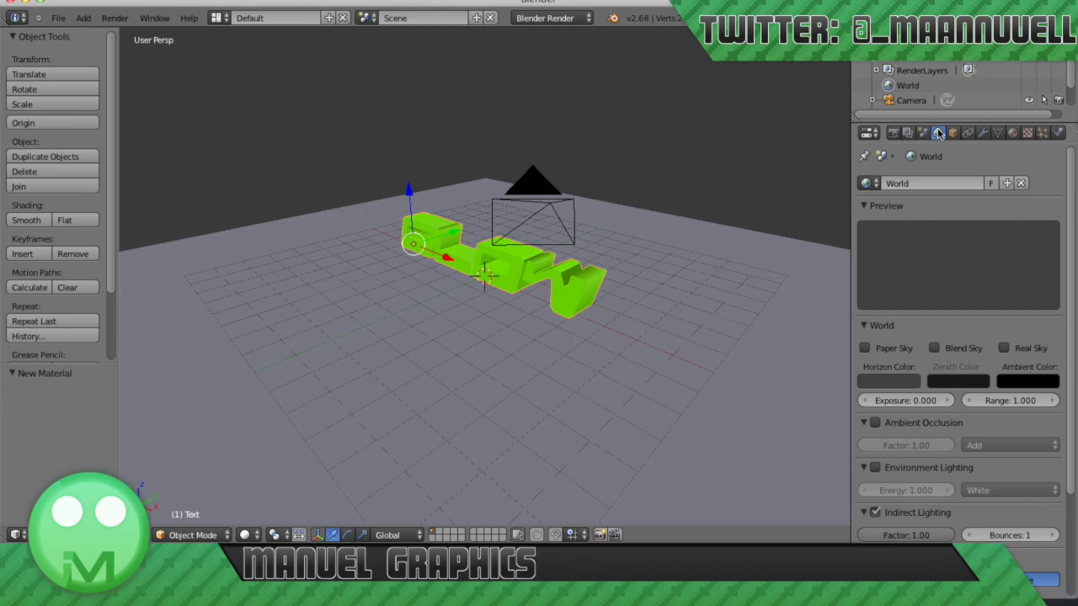
# Create a new material for the floor plane.
pyautogui.rightClick(694, 317)
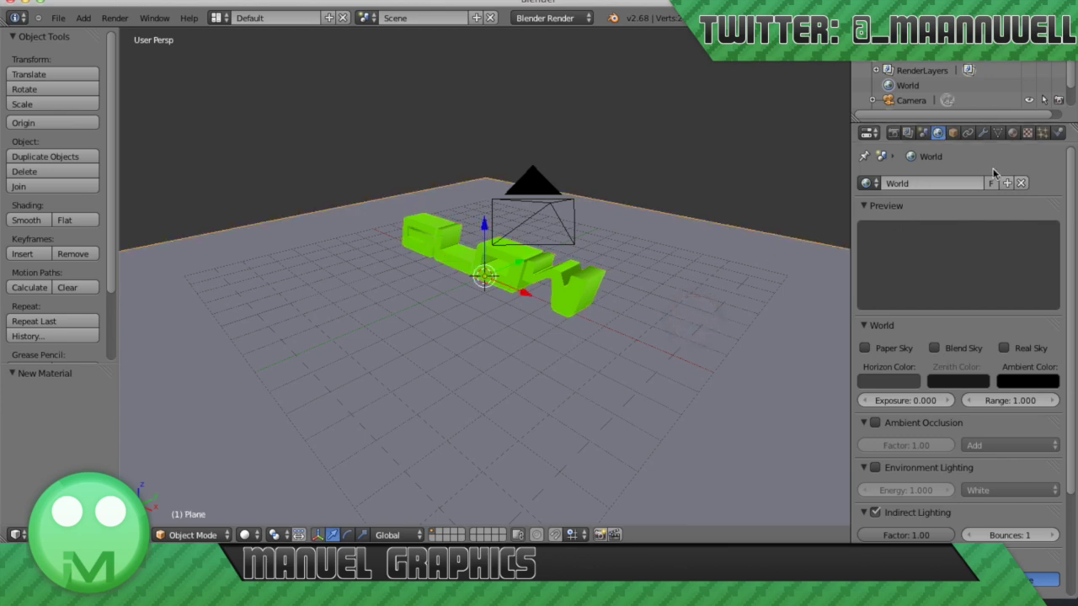
pyautogui.click(1016, 135)
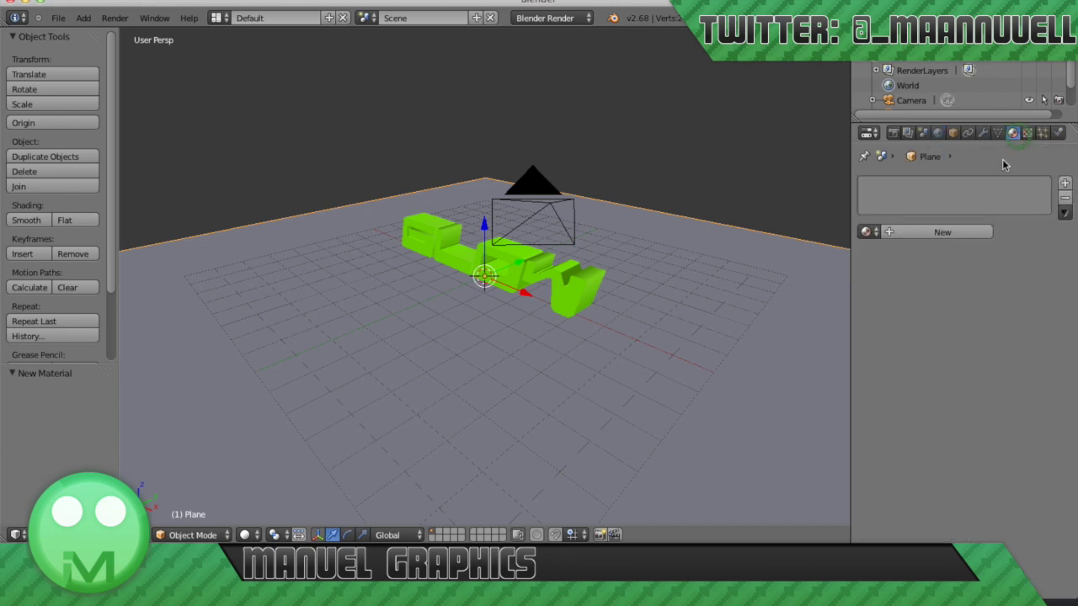
pyautogui.click(977, 232)
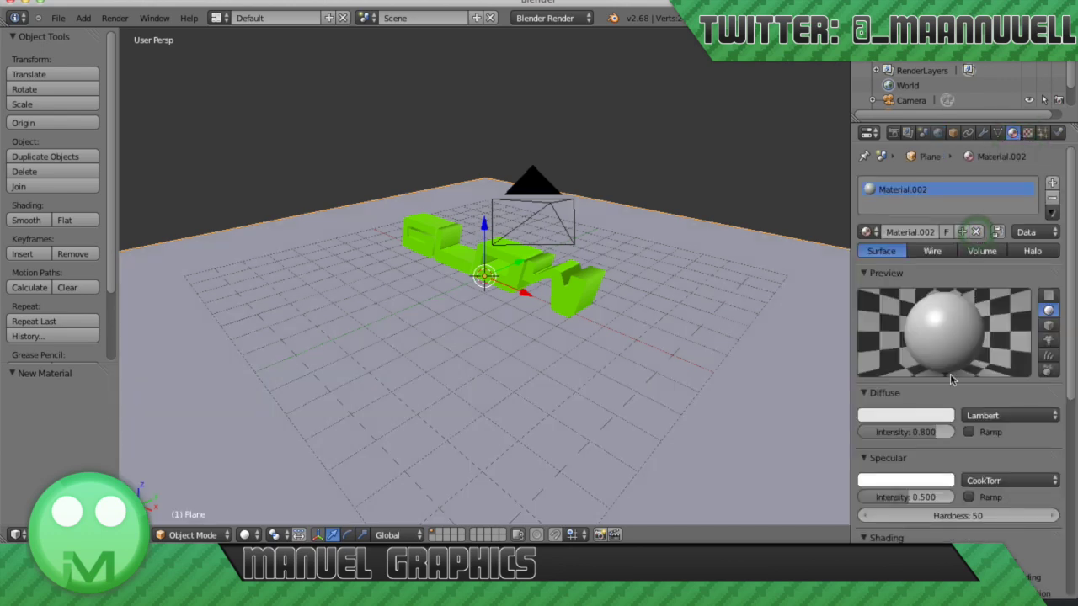
# Enable Mirror on the floor plane's material with reflectivity 0.157 and a gloss amount of 0.656.
pyautogui.scroll(-2, 946, 442)
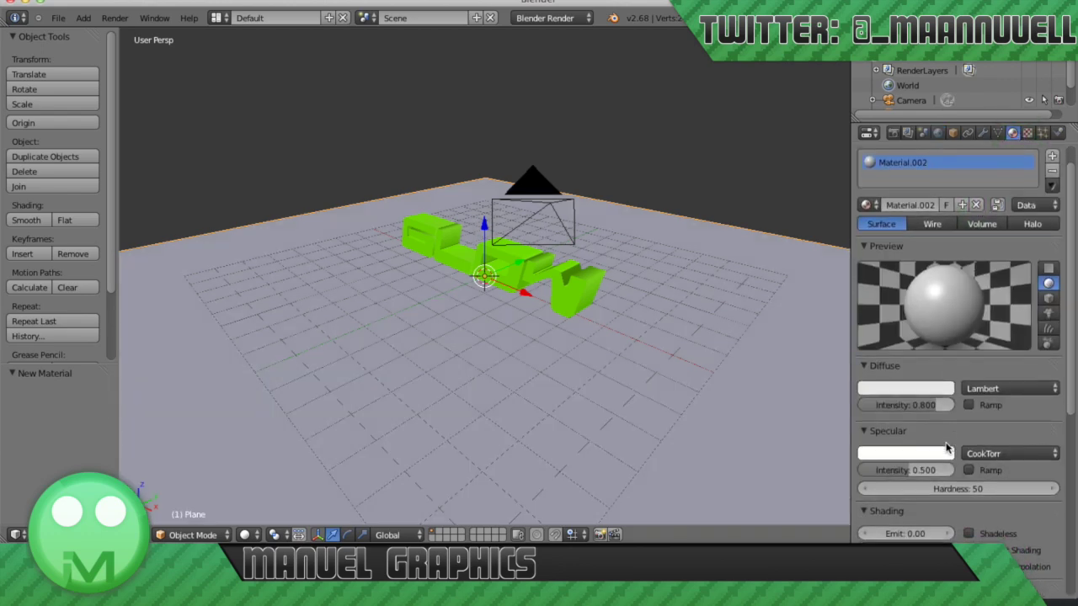
pyautogui.scroll(-2, 946, 449)
pyautogui.scroll(-10, 946, 442)
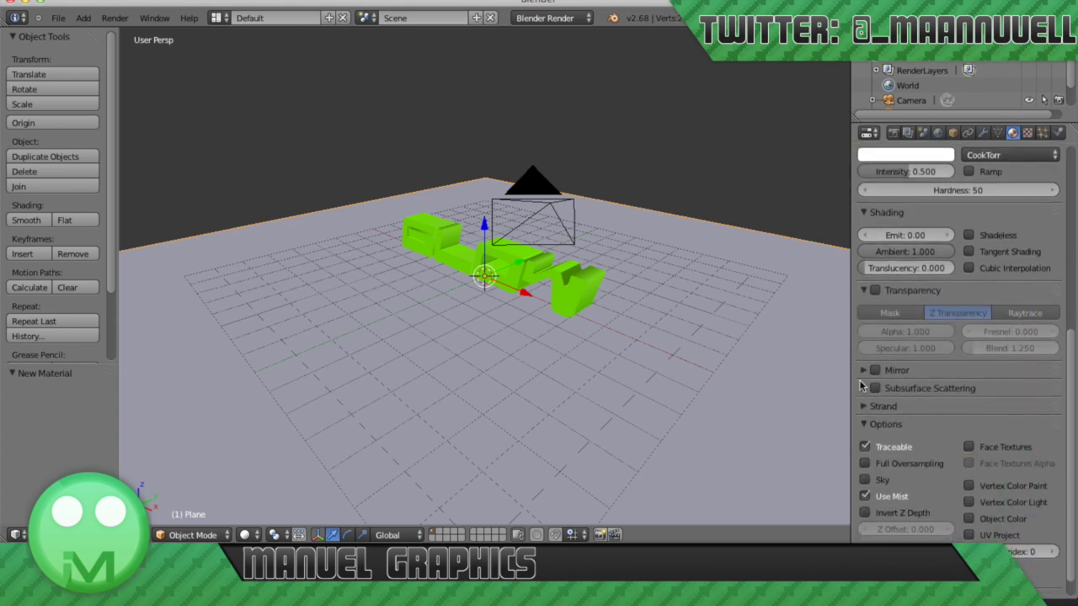
pyautogui.click(863, 370)
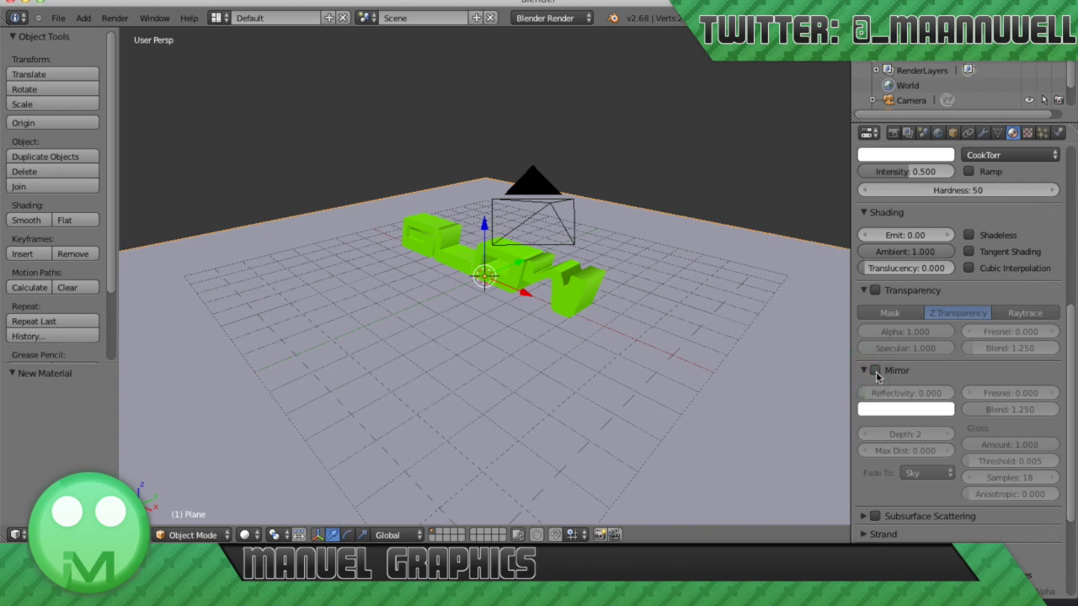
pyautogui.click(876, 371)
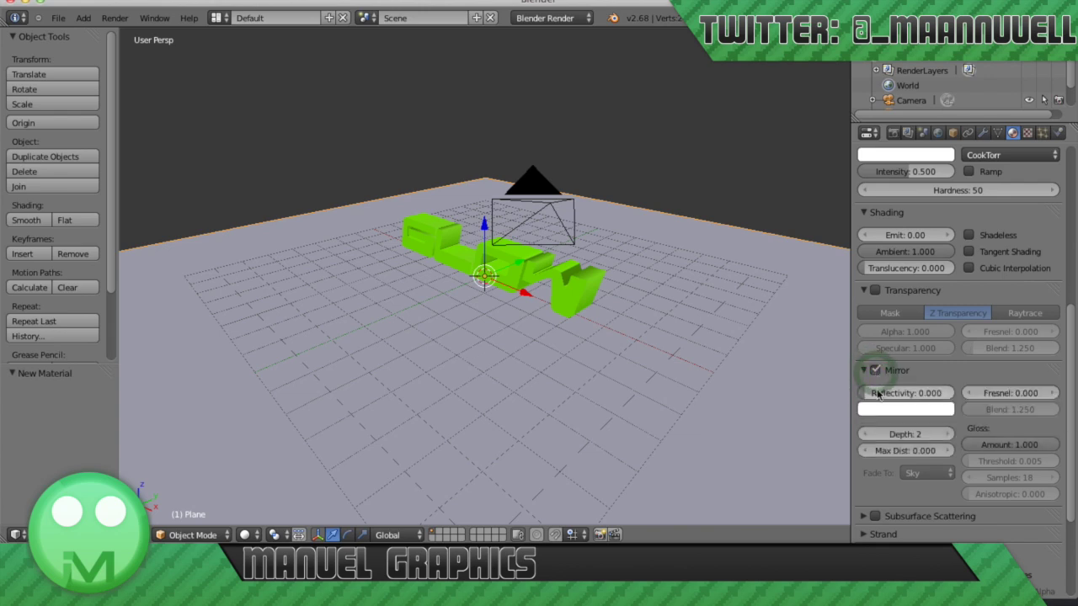
pyautogui.moveTo(873, 386); pyautogui.dragTo(891, 386)
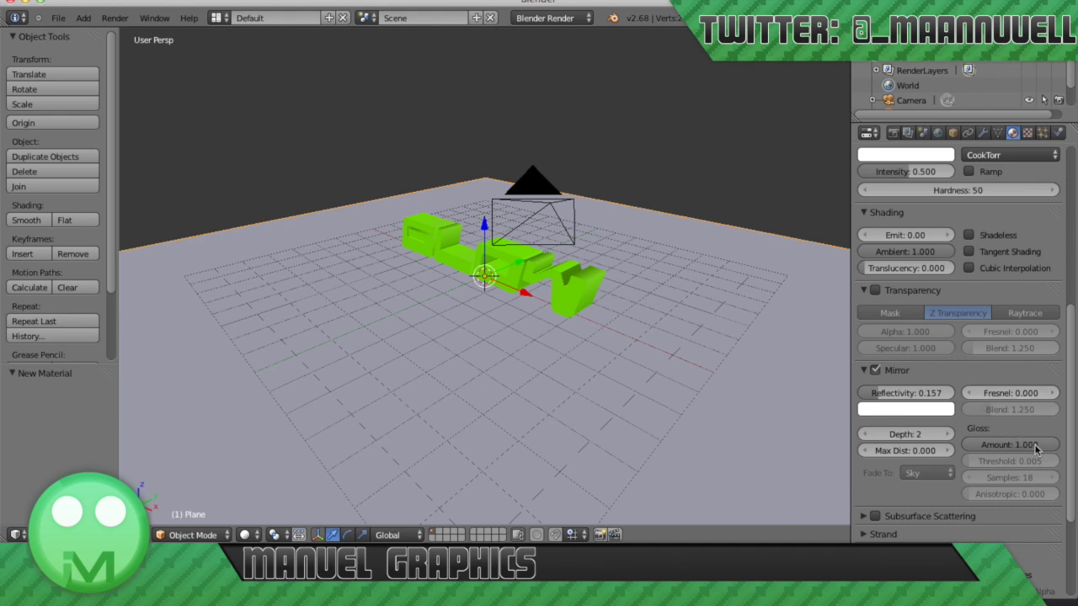
pyautogui.moveTo(1041, 449); pyautogui.dragTo(1019, 451)
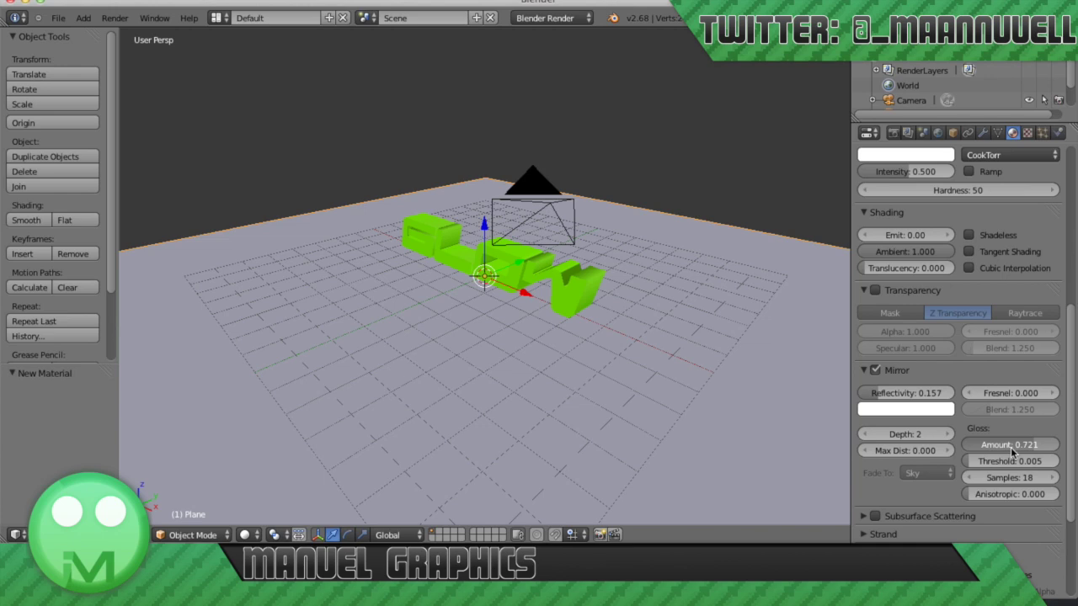
pyautogui.moveTo(1010, 448); pyautogui.dragTo(1005, 451)
# Render the scene to check the glow and reflection on the floor, and return to the 3D view.
pyautogui.scroll(10, 1007, 380)
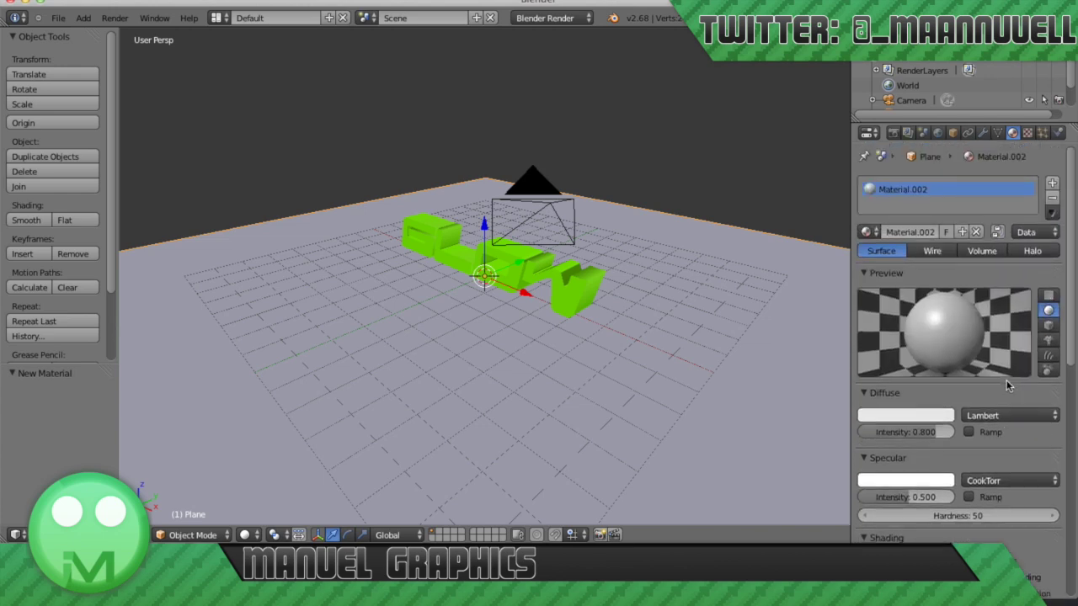
pyautogui.click(894, 133)
pyautogui.click(896, 201)
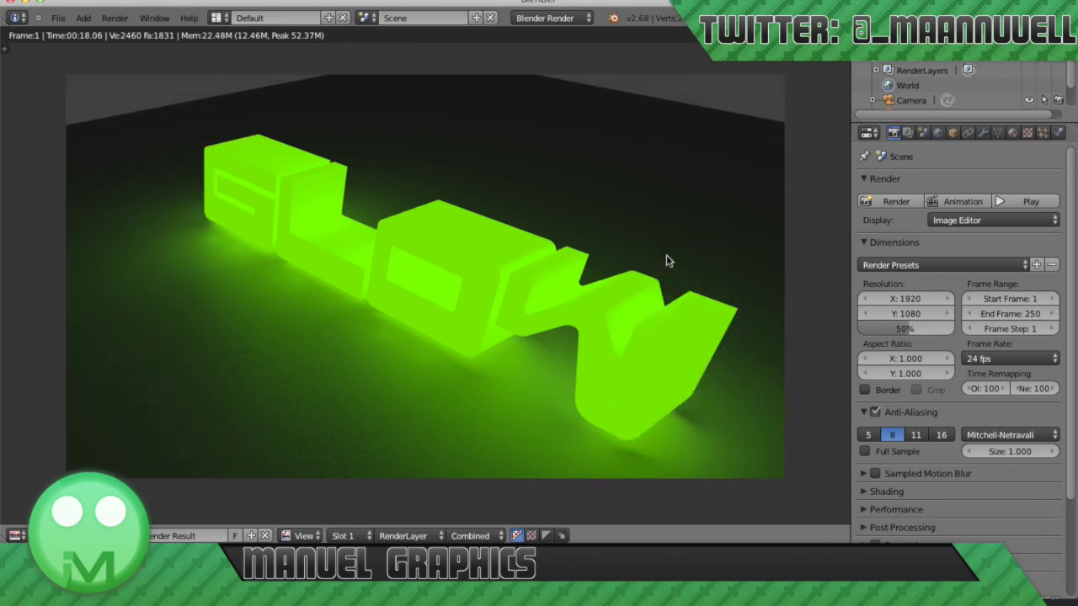
pyautogui.press('Escape')
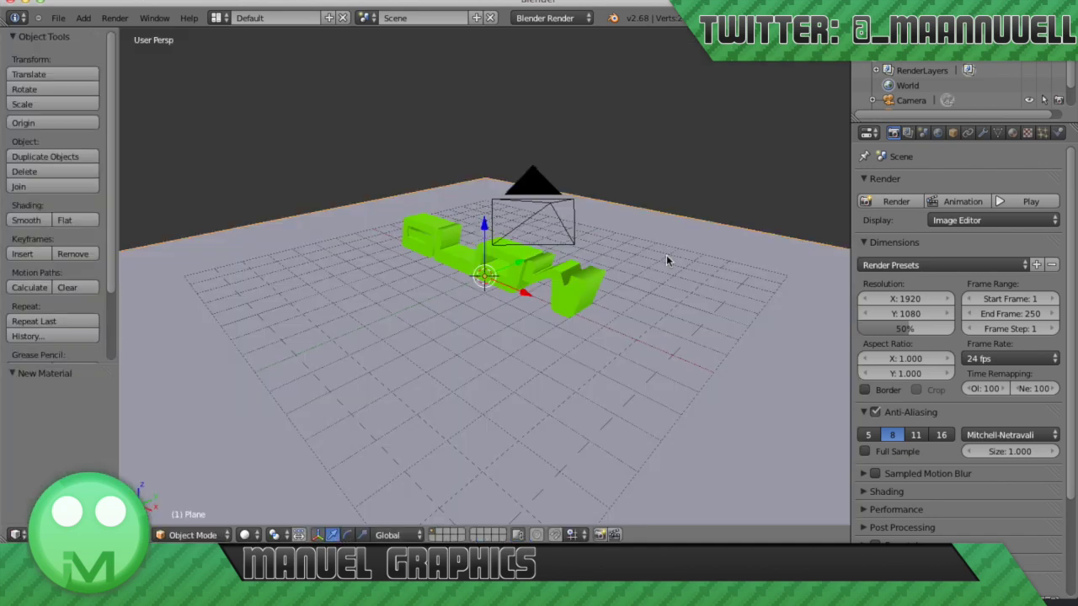
# Scale the floor plane up by about 2.716 on all axes.
pyautogui.rightClick(708, 264)
pyautogui.press('s')
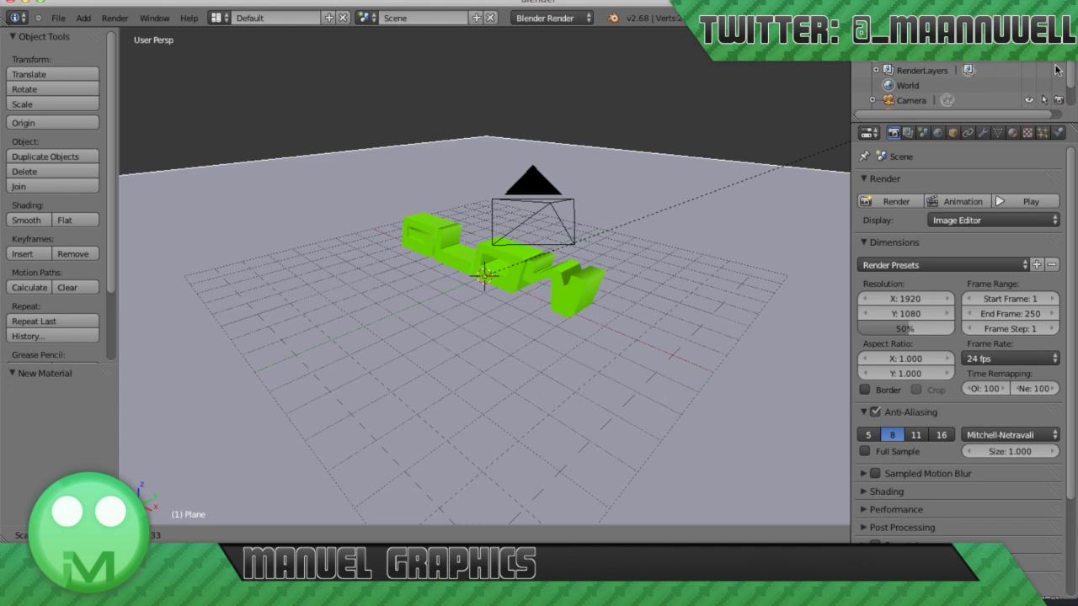
pyautogui.click(1059, 69)
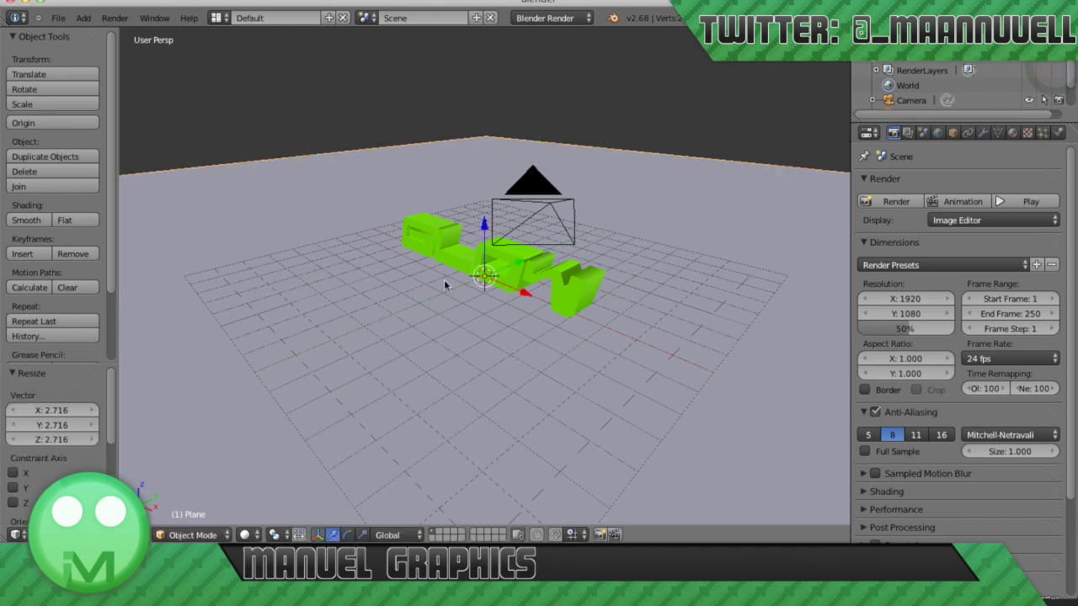
# Raise the floor material's mirror gloss amount to 0.861 and its reflectivity to 0.264.
pyautogui.rightClick(615, 341)
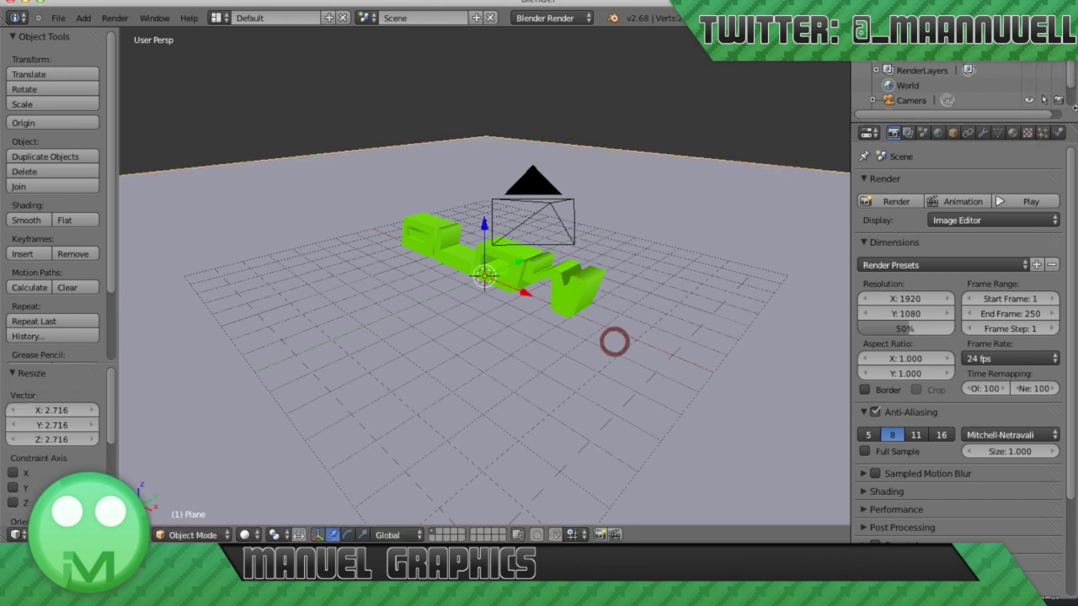
pyautogui.click(1013, 134)
pyautogui.scroll(-10, 1019, 517)
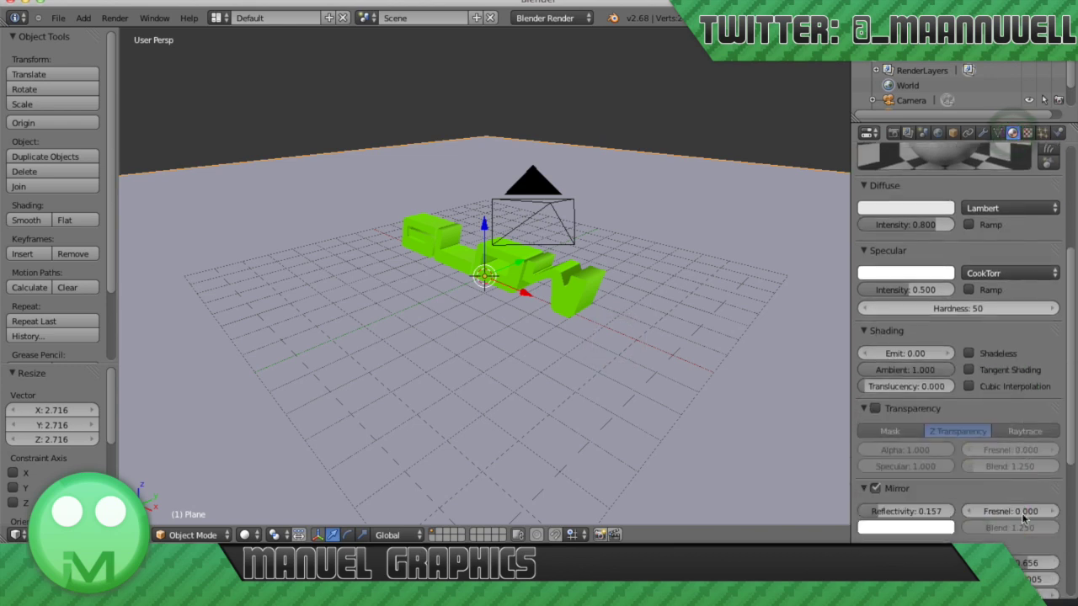
pyautogui.scroll(-2, 1023, 518)
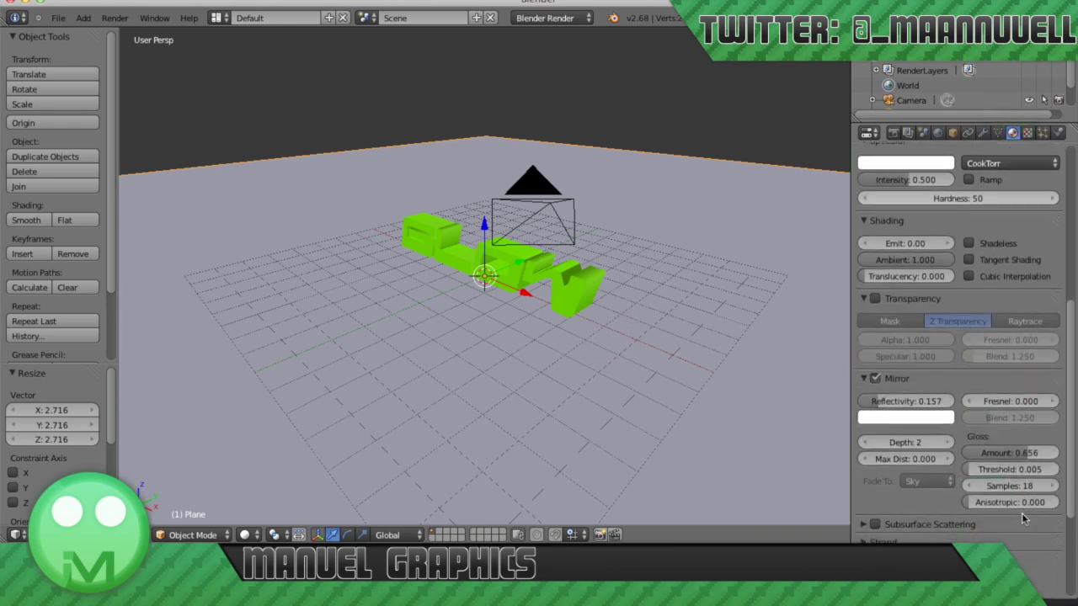
pyautogui.click(1019, 451)
pyautogui.moveTo(1019, 452); pyautogui.dragTo(1053, 451)
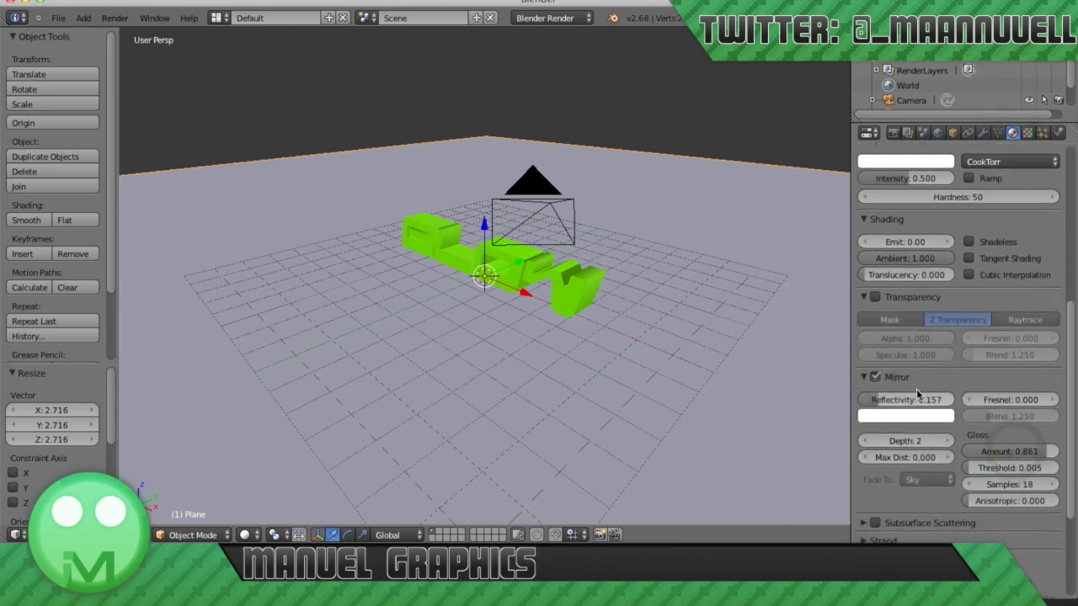
pyautogui.moveTo(897, 402); pyautogui.dragTo(910, 404)
# Render the scene with the enlarged floor and adjusted mirror settings, stopping once the reflection can be judged.
pyautogui.scroll(-3, 940, 504)
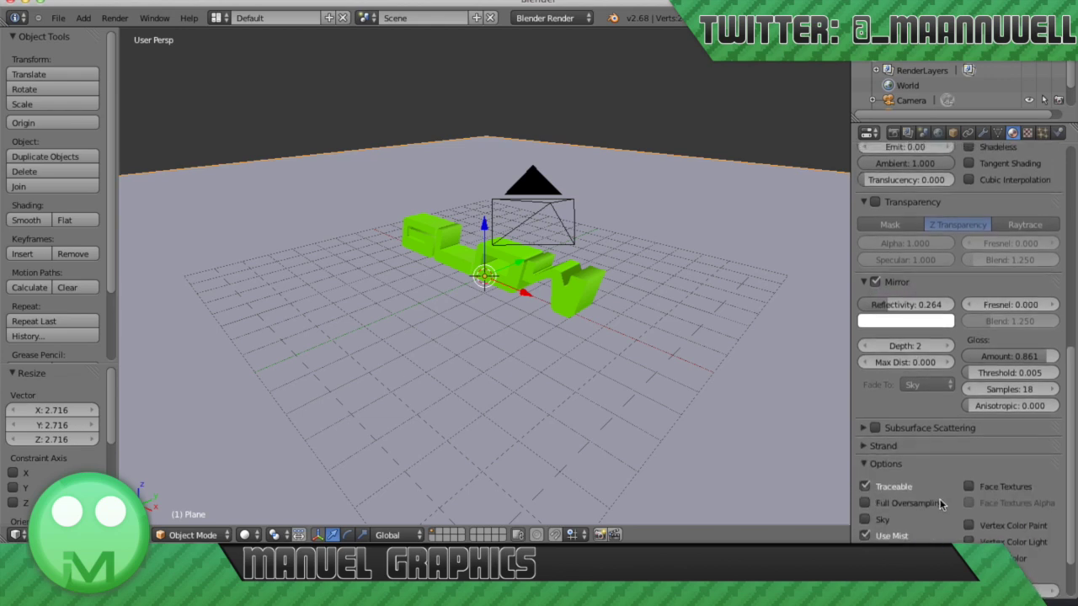
pyautogui.scroll(1, 940, 503)
pyautogui.scroll(5, 941, 504)
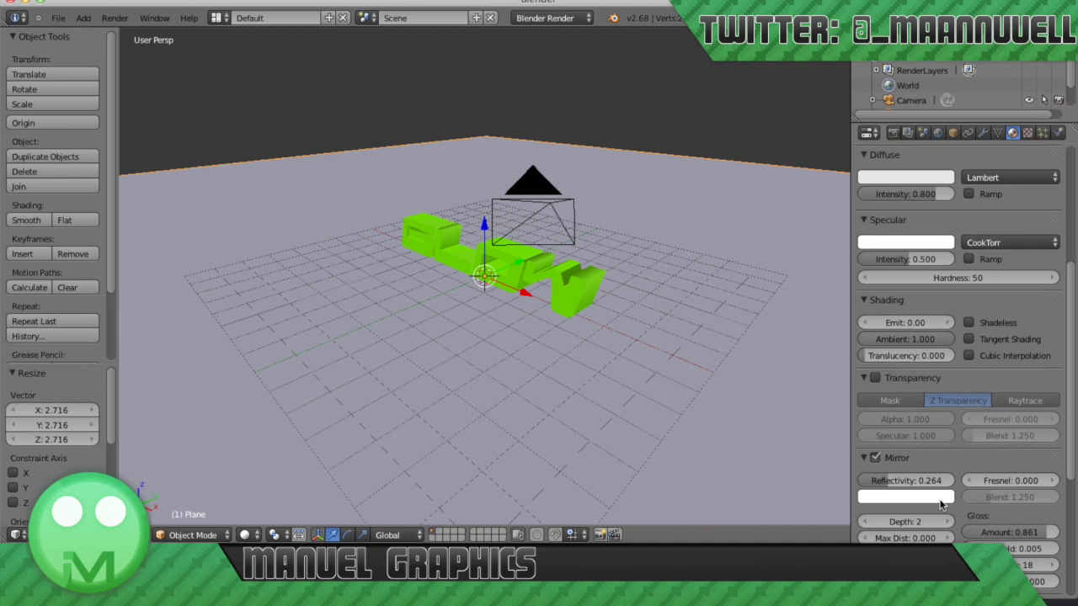
pyautogui.scroll(2, 972, 402)
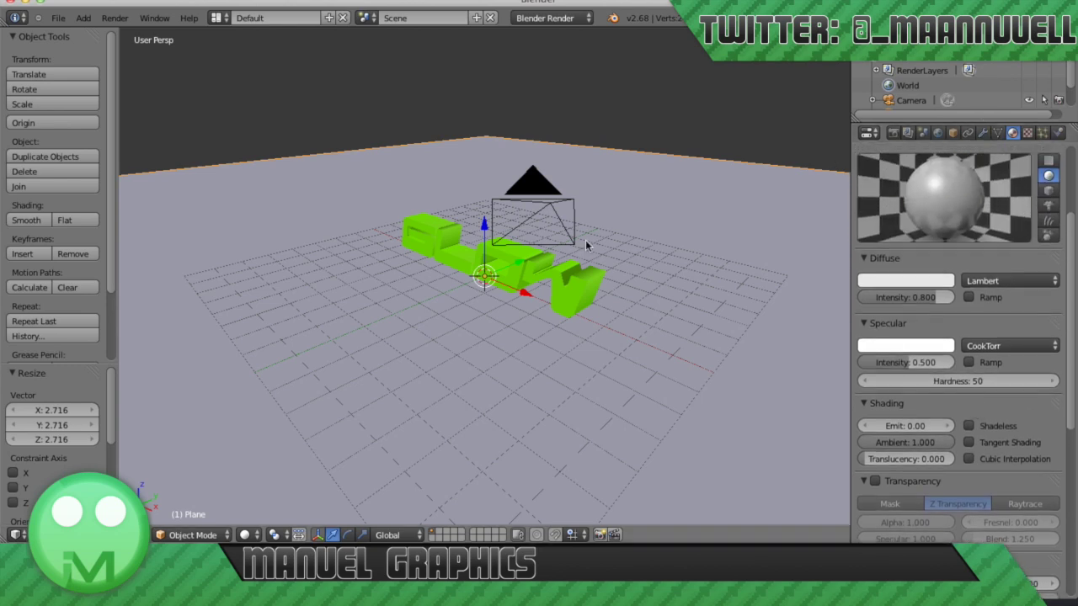
pyautogui.click(893, 133)
pyautogui.click(899, 198)
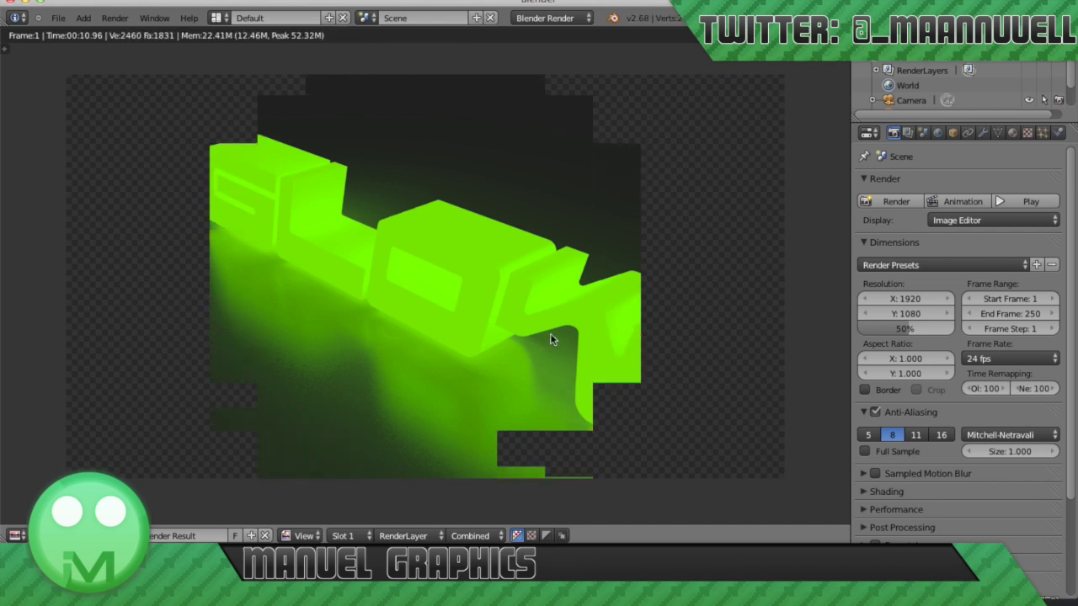
pyautogui.press('Escape')
# Set the floor material's mirror gloss amount to 1.000 and its reflectivity to 0.653.
pyautogui.click(1013, 135)
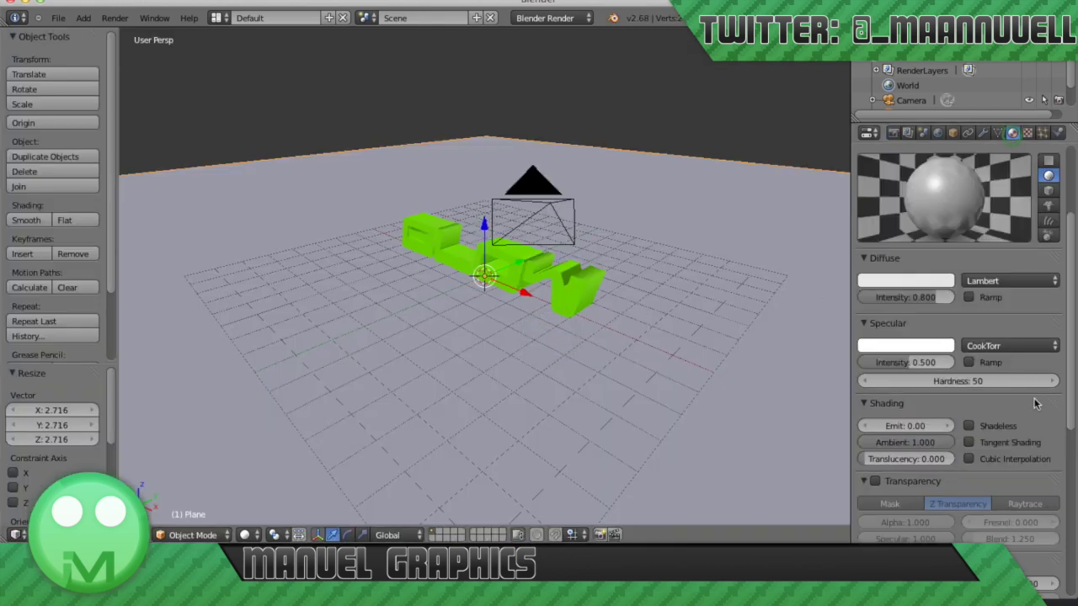
pyautogui.scroll(-10, 1043, 289)
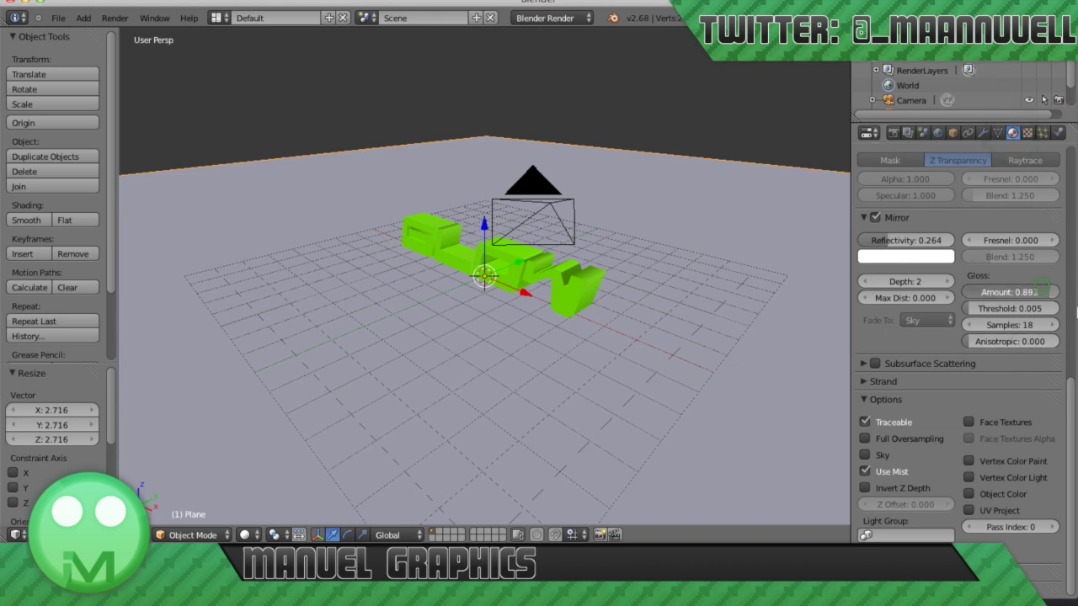
pyautogui.click(1043, 291)
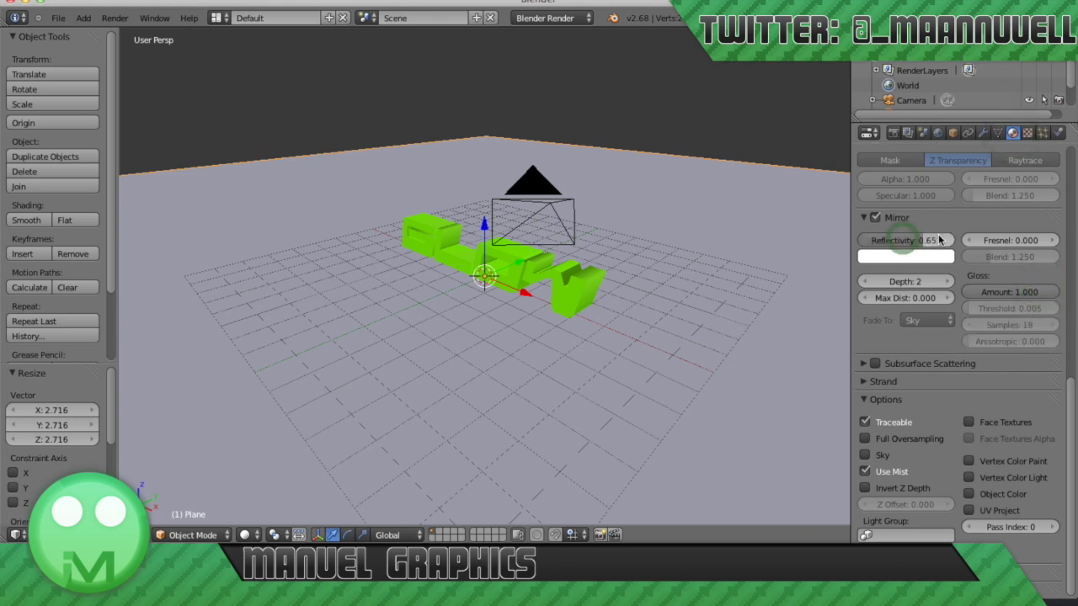
# Start a test render to preview the sharper, stronger floor reflection, and cancel it partway.
pyautogui.click(893, 132)
pyautogui.click(896, 202)
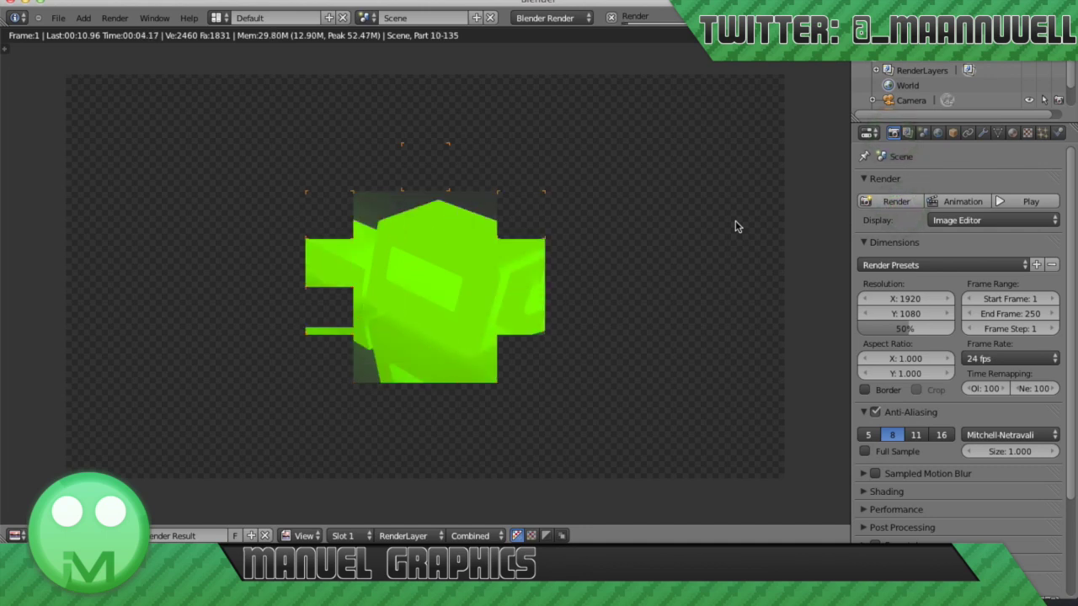
pyautogui.press('Escape')
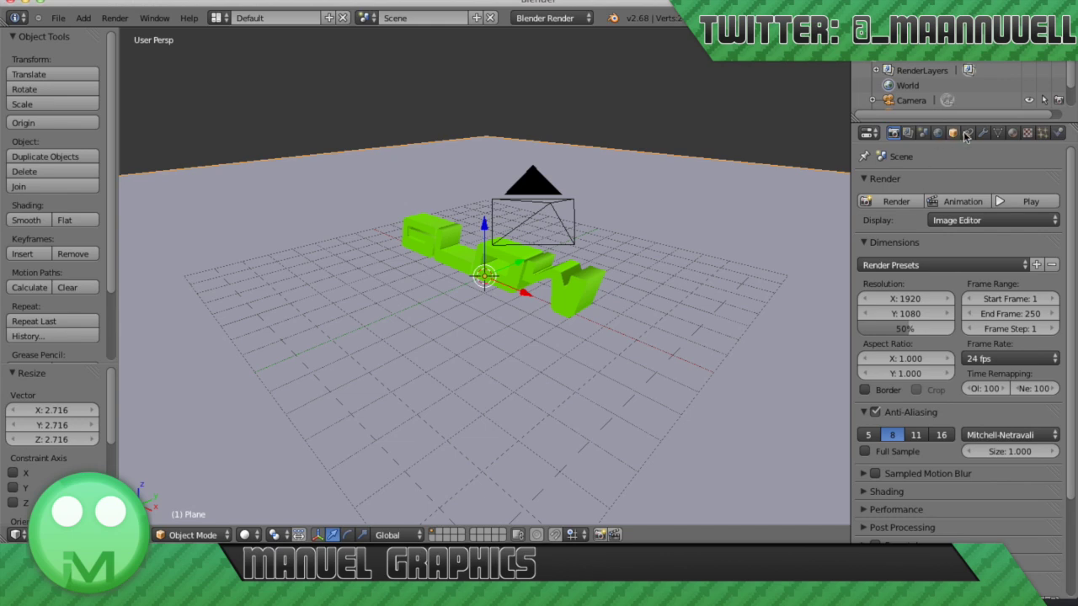
# Set the floor material's mirror reflectivity to 0.413 and its gloss amount to 0.803.
pyautogui.click(1014, 133)
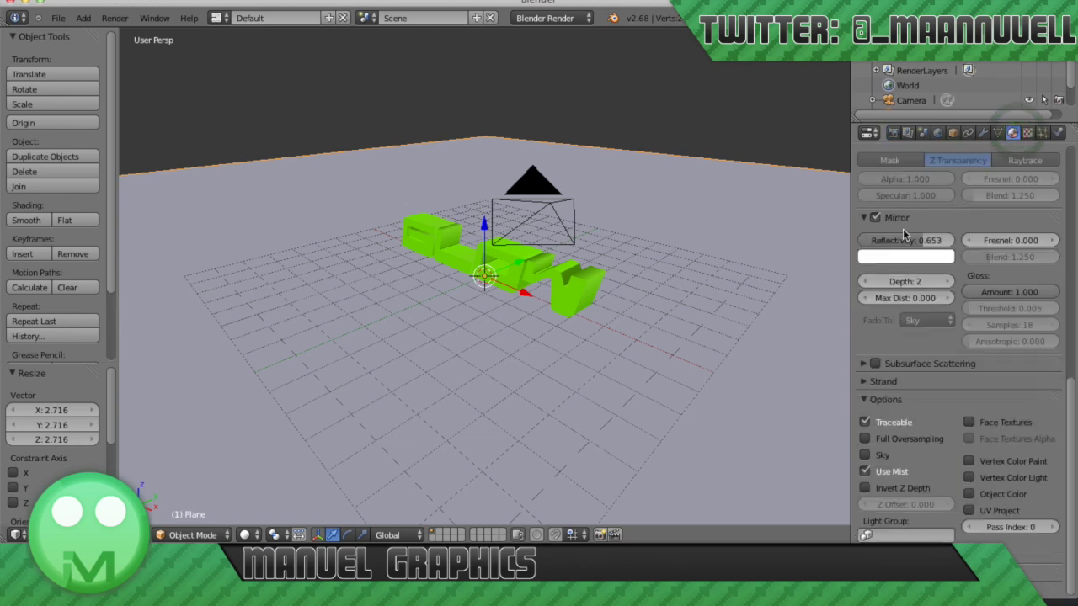
pyautogui.moveTo(904, 235); pyautogui.dragTo(885, 240)
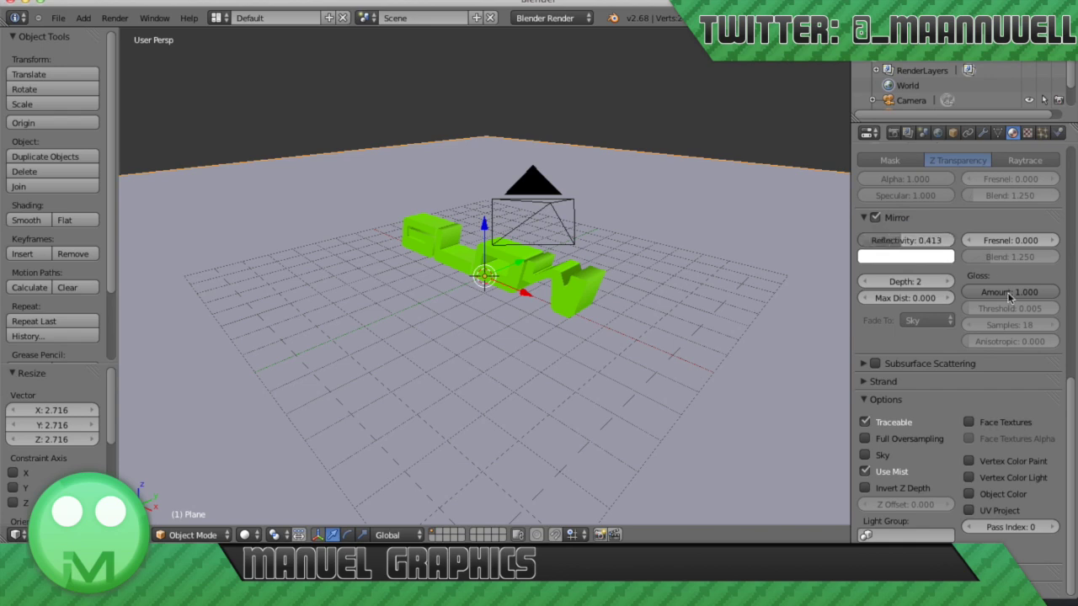
pyautogui.moveTo(1009, 297); pyautogui.dragTo(999, 292)
# Render the full image to examine the blurred floor reflection, and return to the 3D view.
pyautogui.click(893, 132)
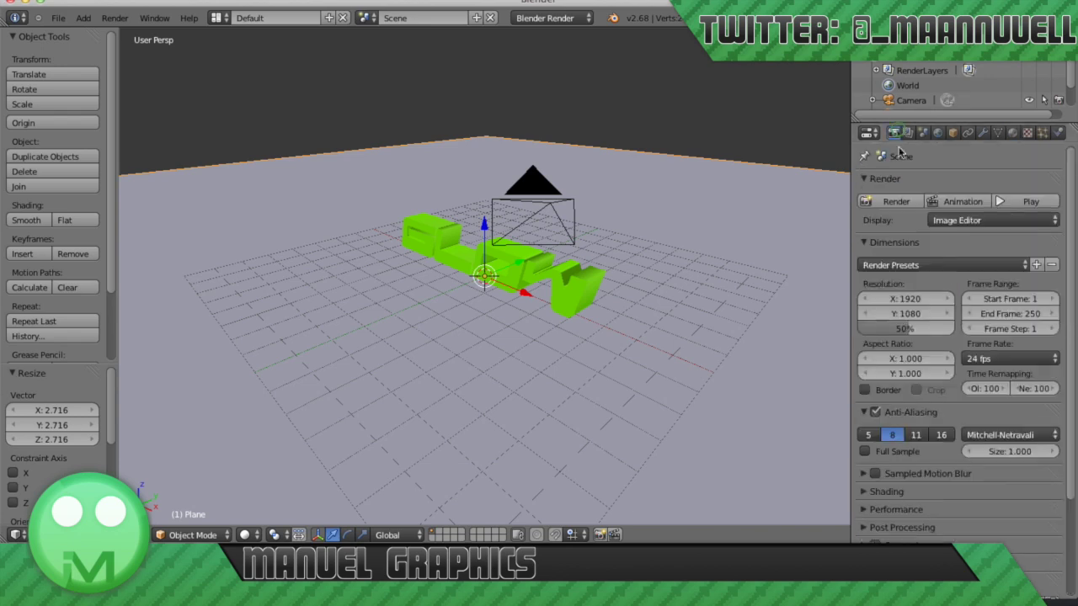
pyautogui.click(897, 202)
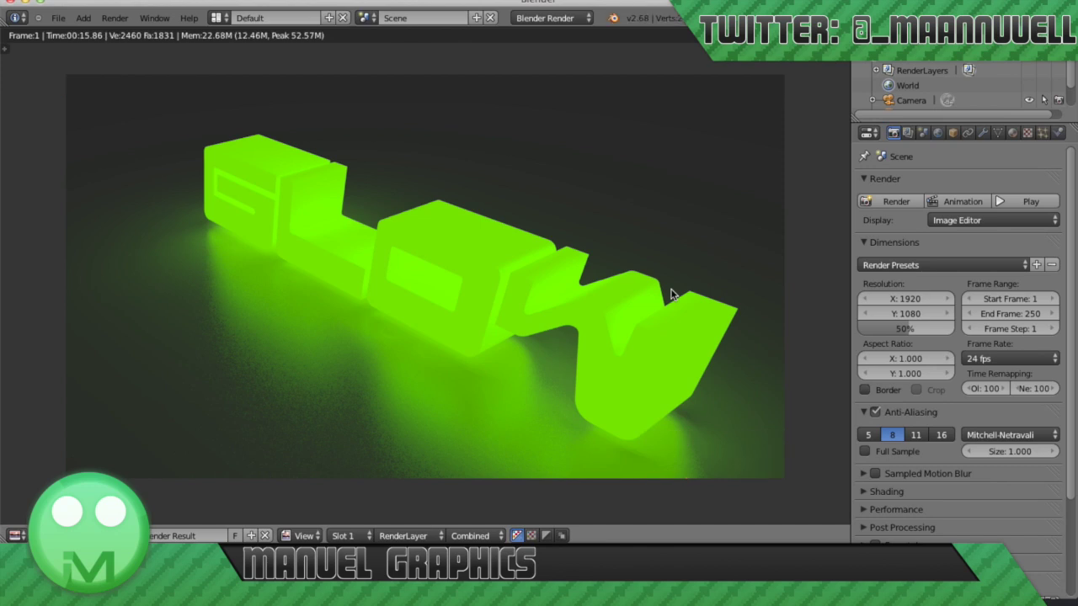
pyautogui.press('Escape')
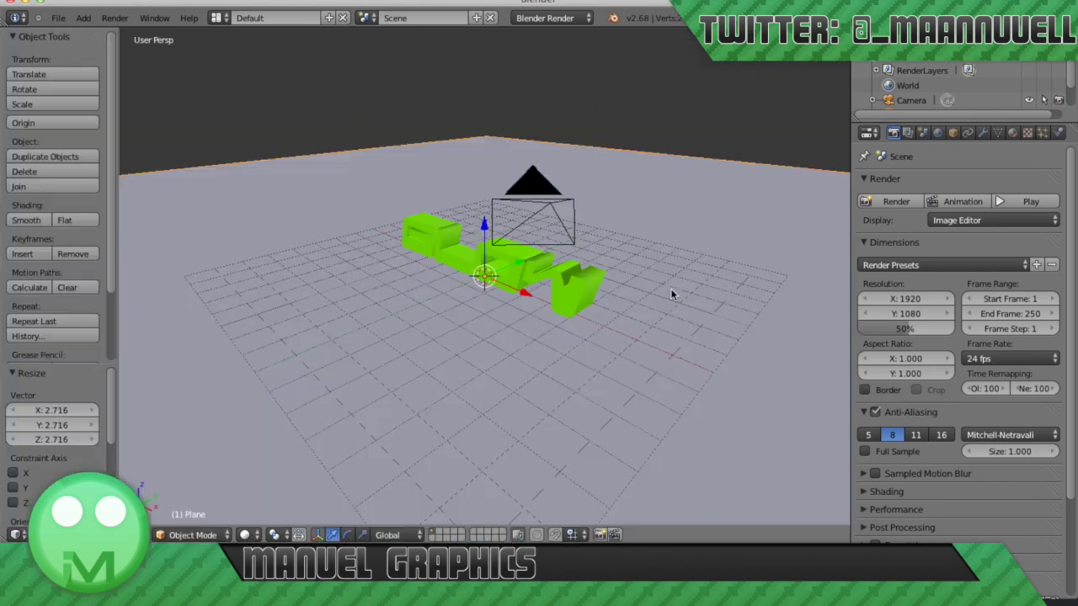
# Set the floor material's mirror reflectivity to 0.264 and its gloss amount to 1.000.
pyautogui.click(1014, 133)
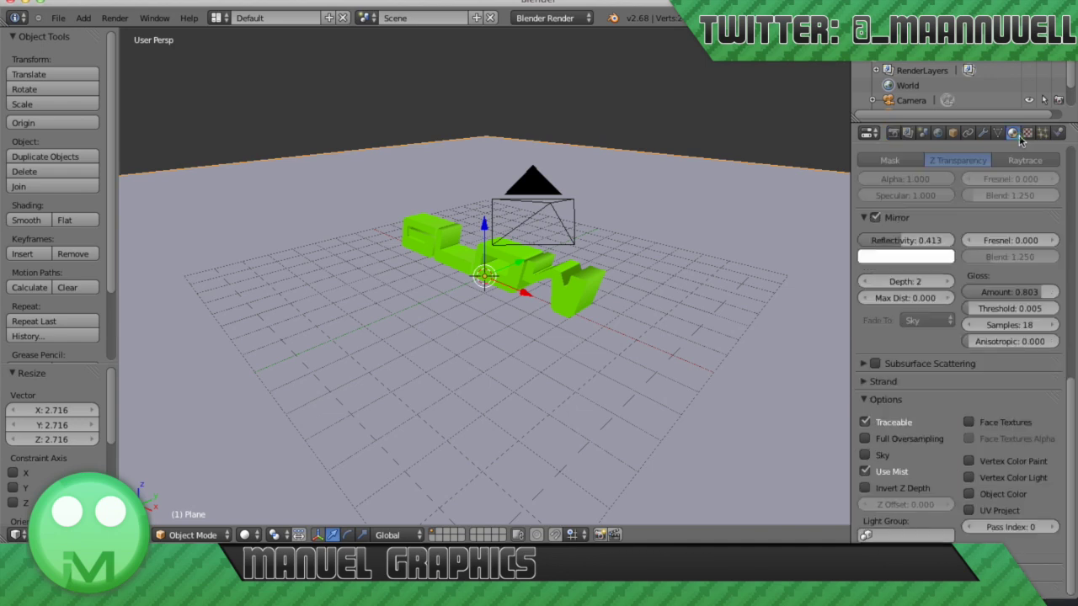
pyautogui.scroll(5, 935, 402)
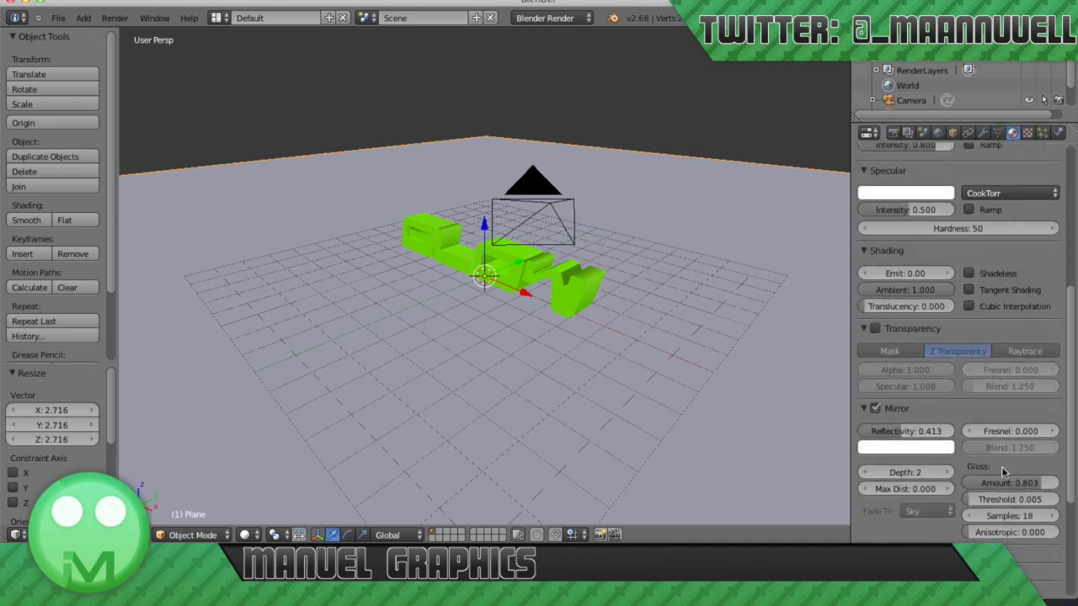
pyautogui.moveTo(904, 428); pyautogui.dragTo(896, 430)
pyautogui.moveTo(1033, 477); pyautogui.dragTo(1055, 488)
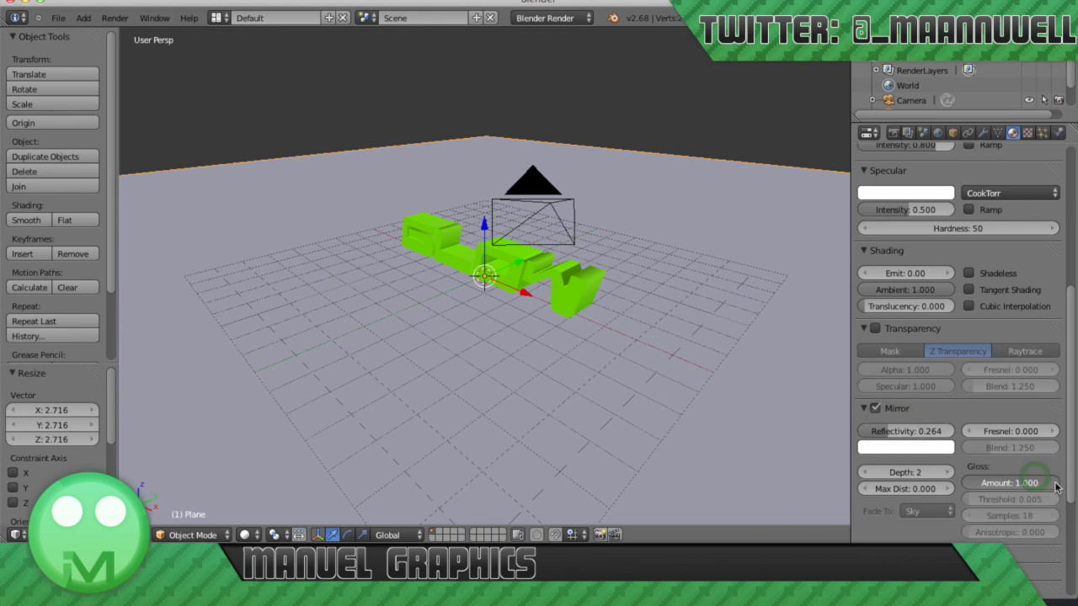
# Select the 3D text and review its material's shading, transparency and mirror settings, briefly toggling transparency on and off.
pyautogui.scroll(8, 990, 393)
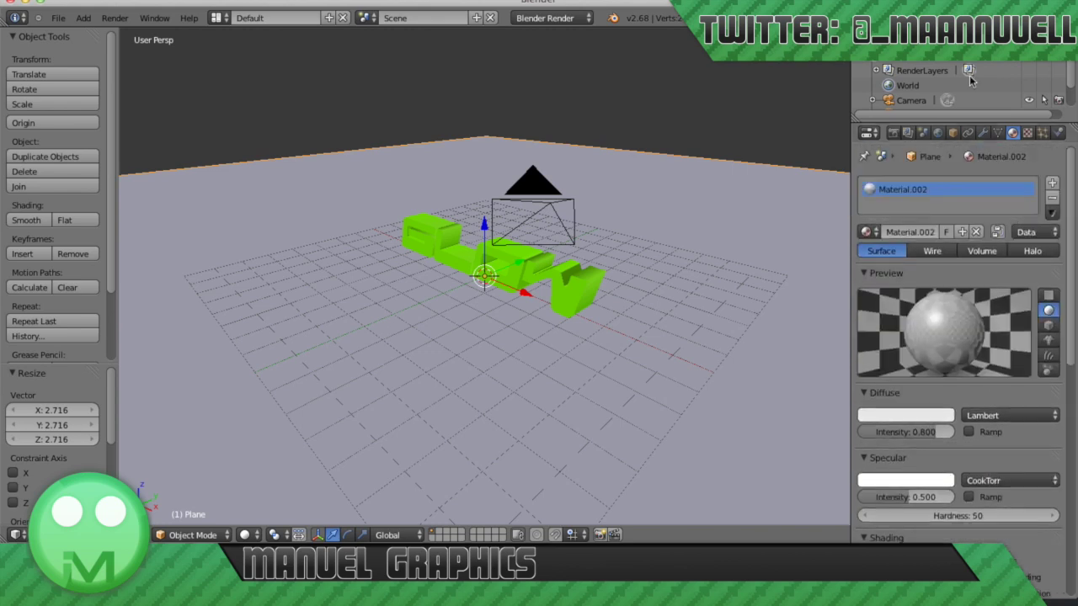
pyautogui.rightClick(575, 288)
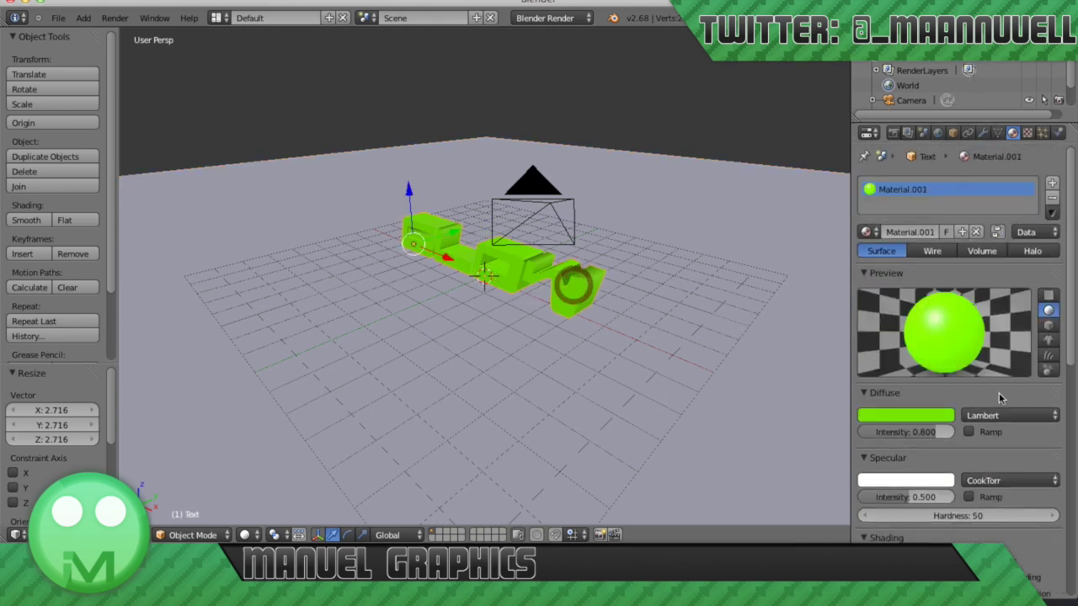
pyautogui.scroll(-5, 999, 394)
pyautogui.scroll(-4, 998, 392)
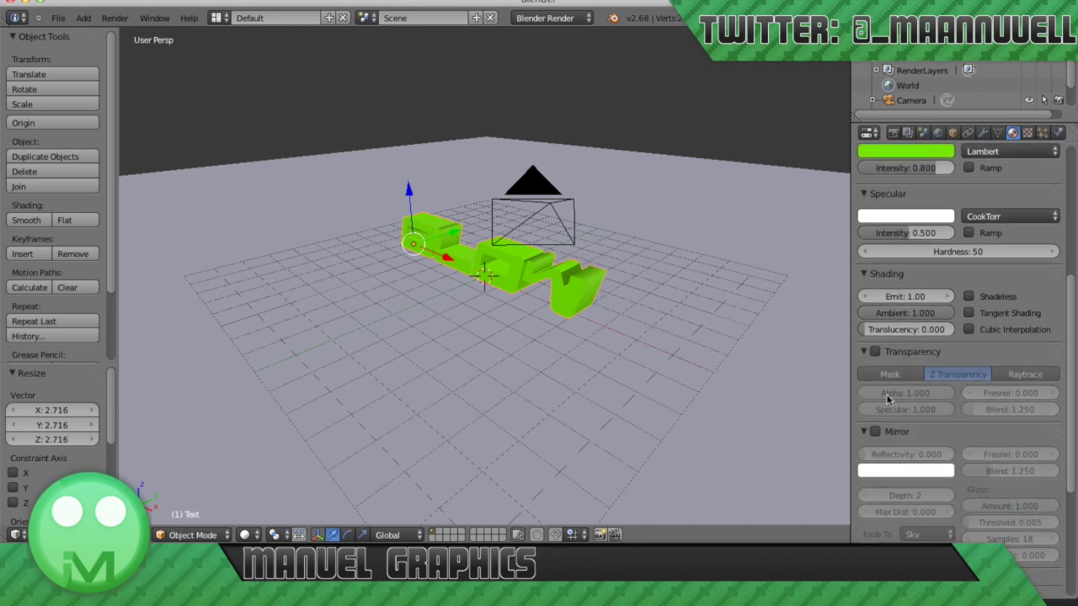
pyautogui.click(876, 352)
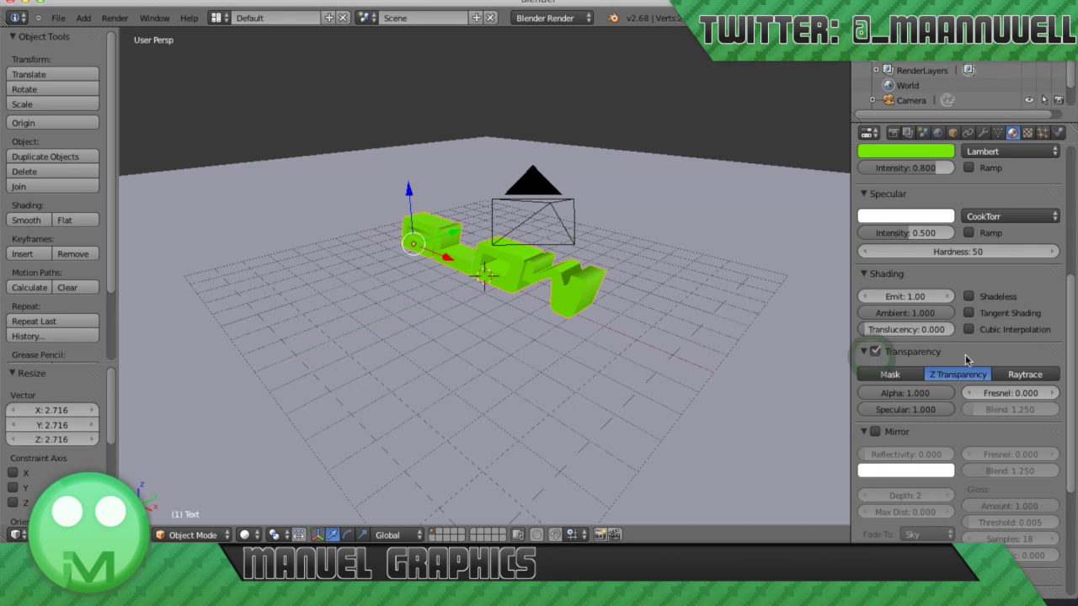
pyautogui.click(876, 353)
pyautogui.scroll(-5, 983, 437)
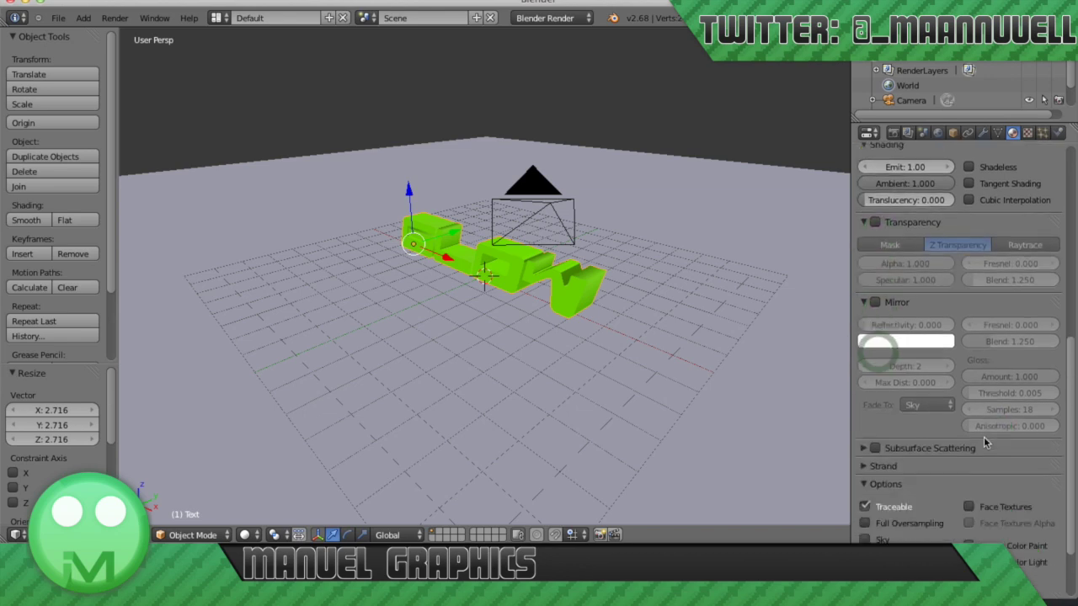
pyautogui.scroll(5, 984, 436)
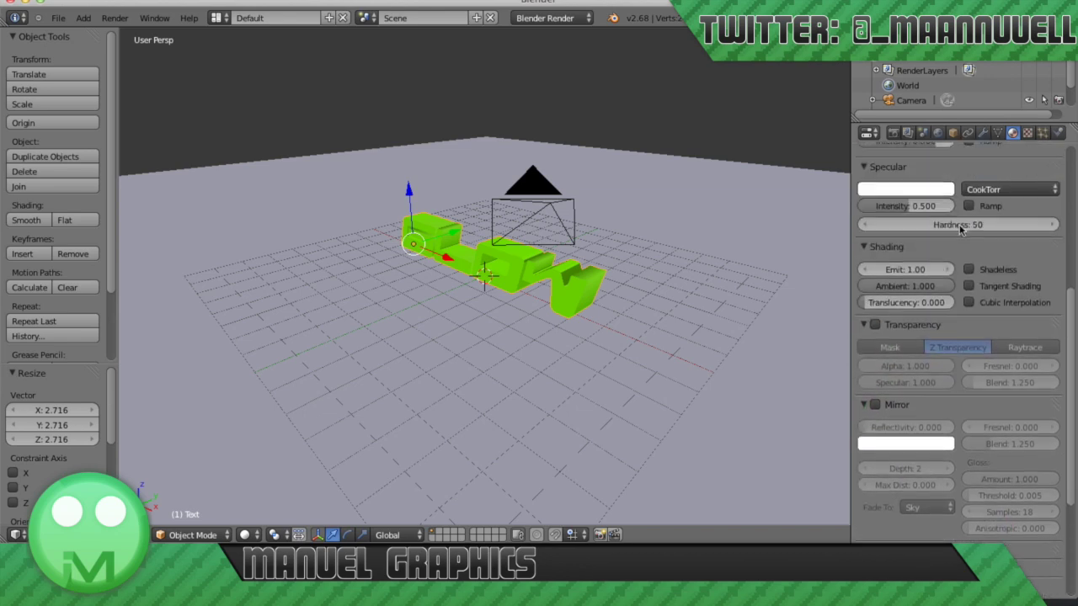
# Turn off indirect lighting and enable environment lighting in the world settings.
pyautogui.click(938, 133)
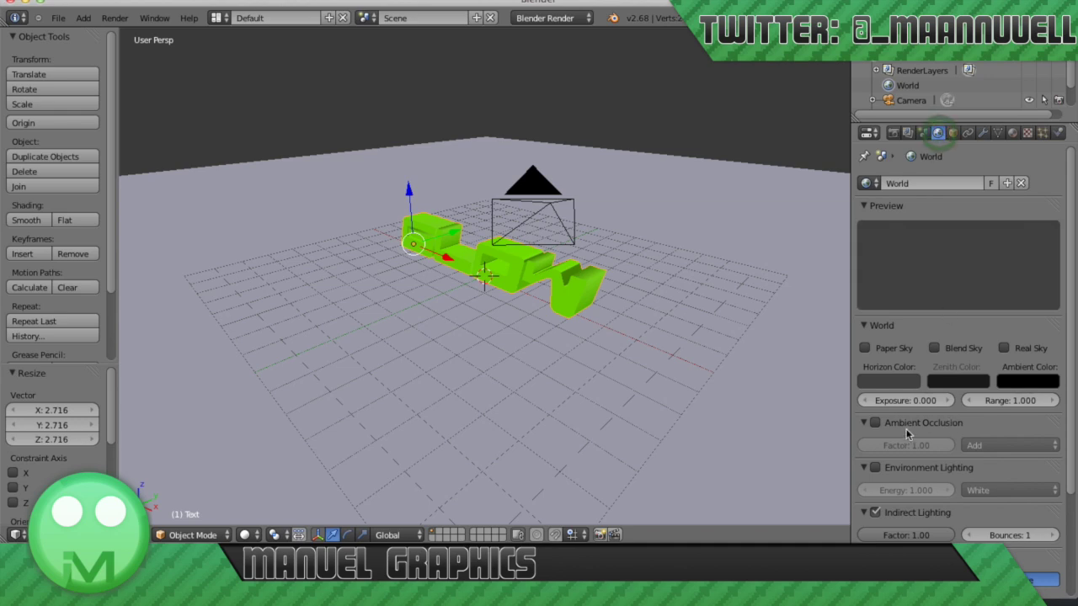
pyautogui.scroll(-3, 890, 448)
pyautogui.click(876, 417)
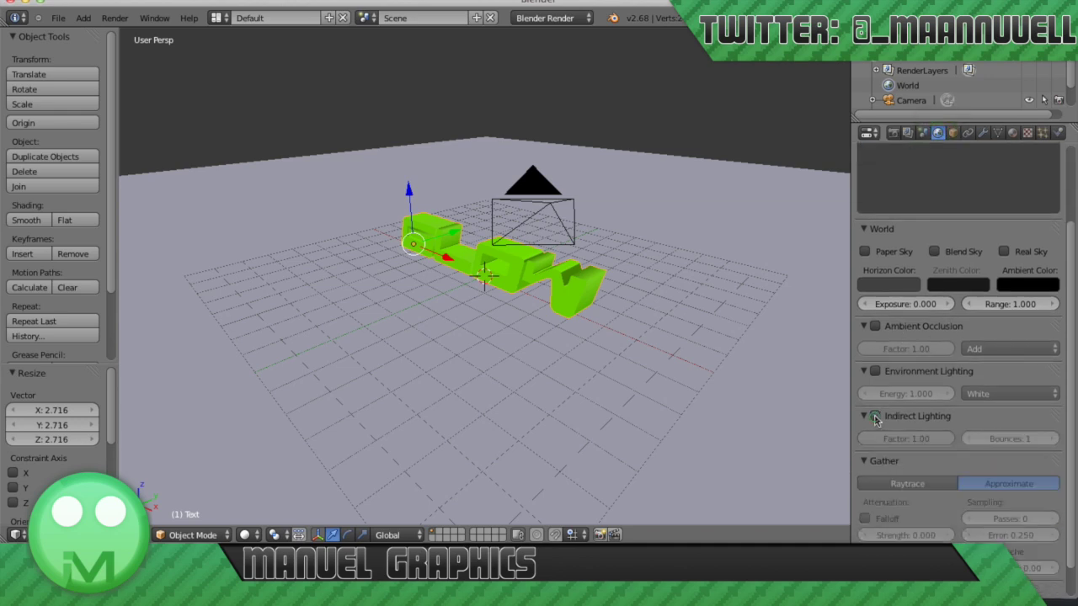
pyautogui.click(876, 371)
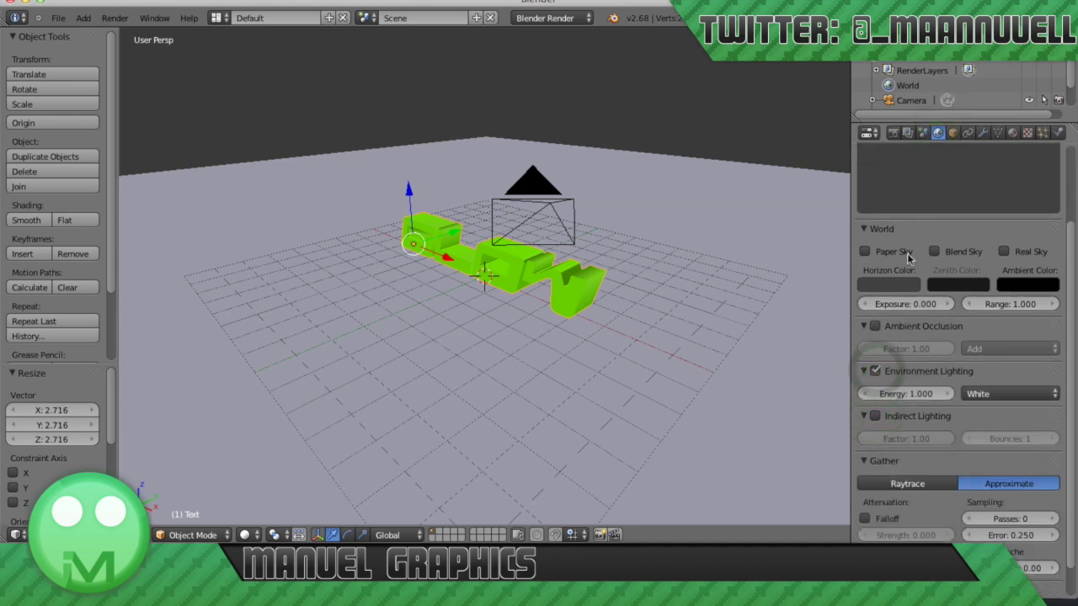
# Start a test render to preview the environment lighting, and cancel it partway.
pyautogui.click(893, 133)
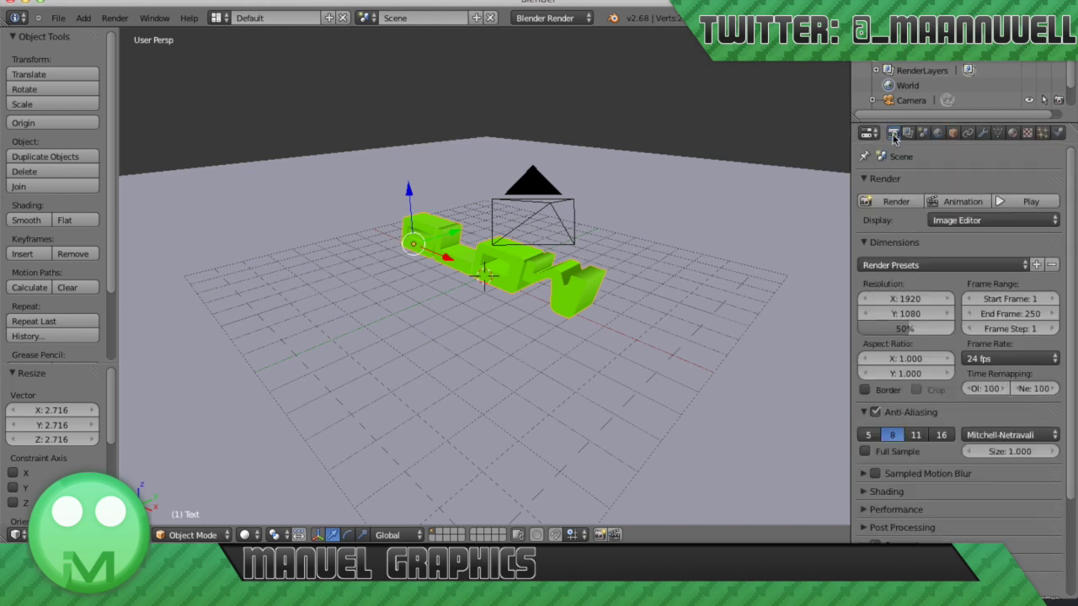
pyautogui.click(876, 203)
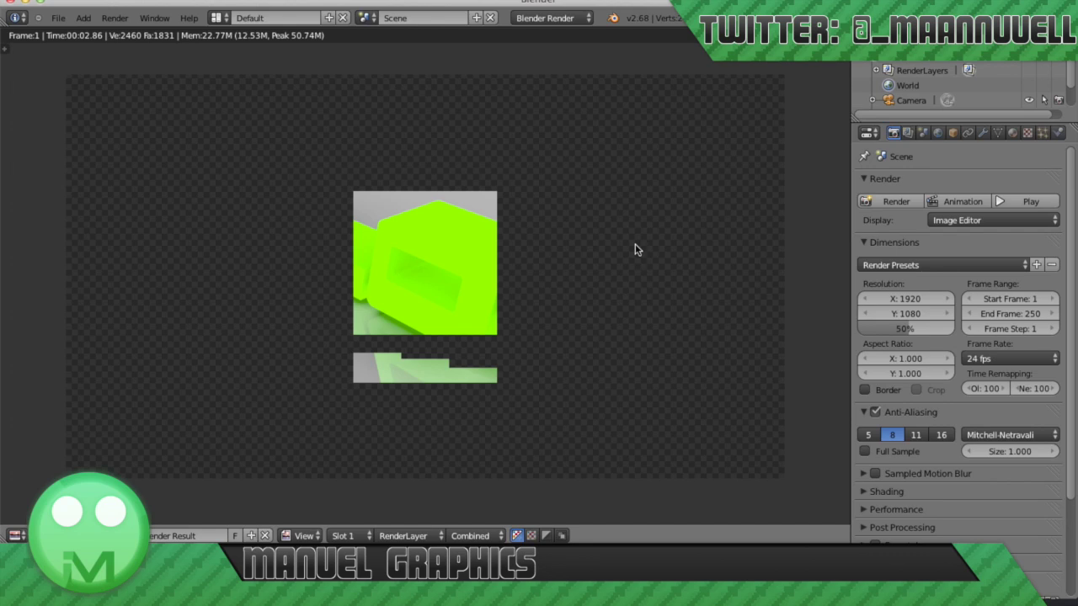
pyautogui.press('Escape')
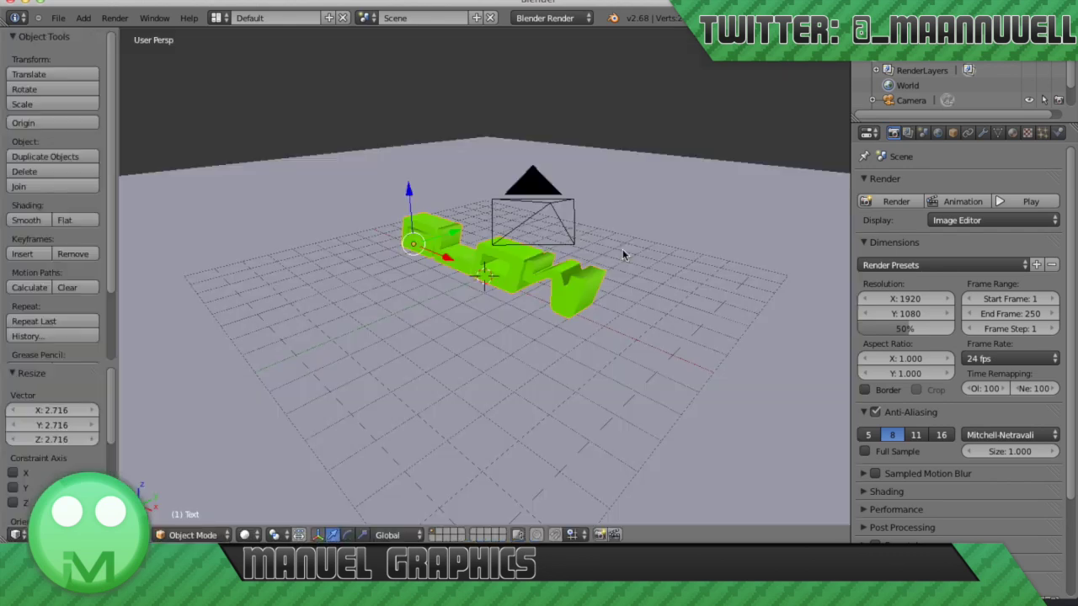
# Enable ambient occlusion and turn off environment lighting in the world settings.
pyautogui.click(939, 133)
pyautogui.click(876, 327)
pyautogui.click(876, 372)
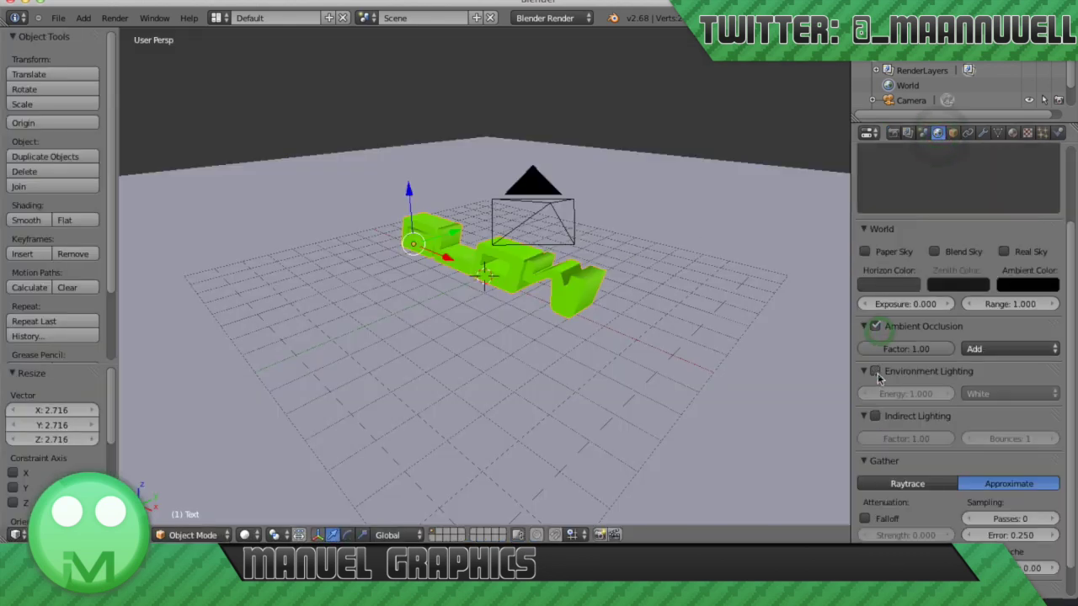
# Render the full image to examine the ambient occlusion effect, and return to the 3D view.
pyautogui.click(892, 133)
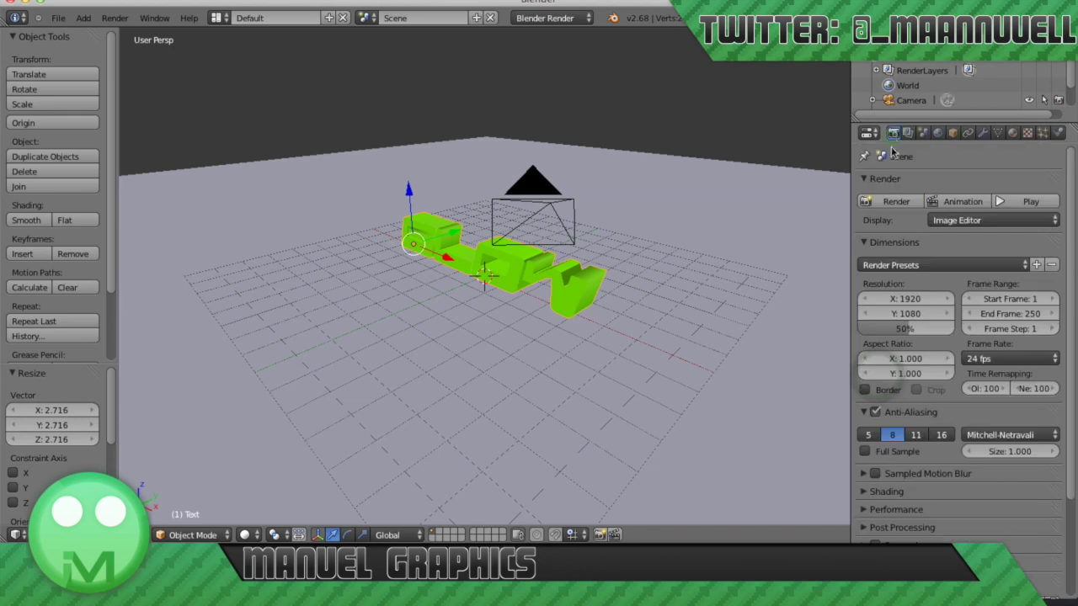
pyautogui.click(895, 202)
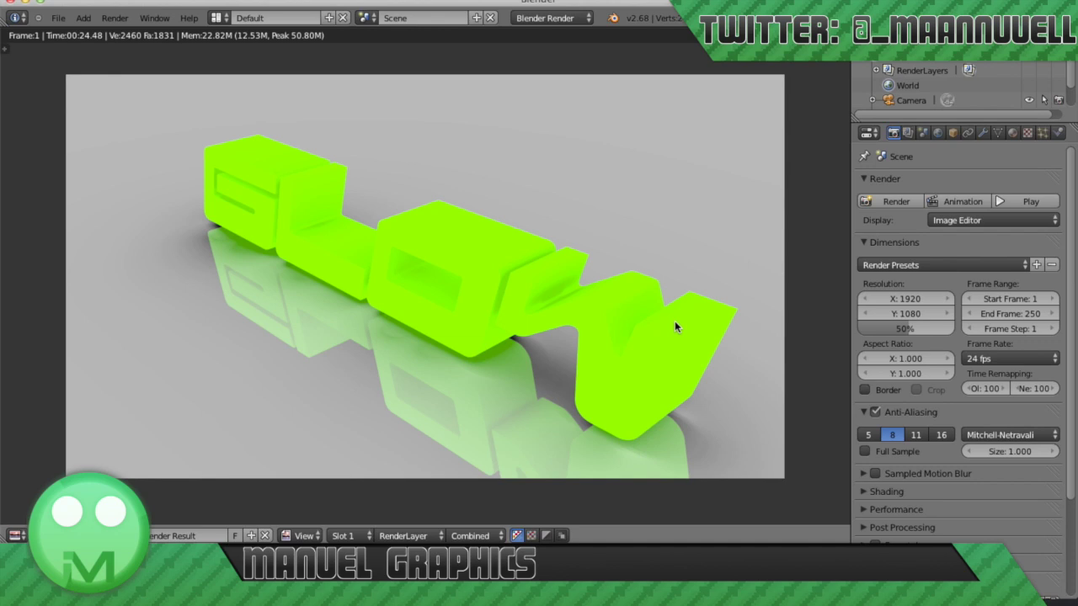
pyautogui.press('Escape')
# Turn off ambient occlusion and re-enable indirect lighting in the world settings.
pyautogui.click(938, 133)
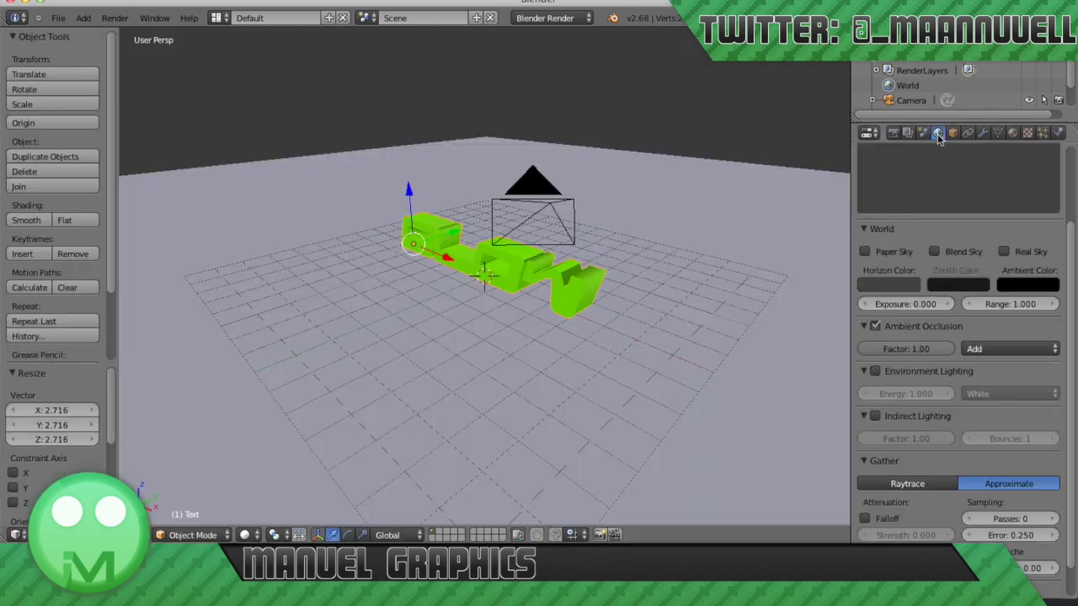
pyautogui.click(906, 418)
pyautogui.click(875, 416)
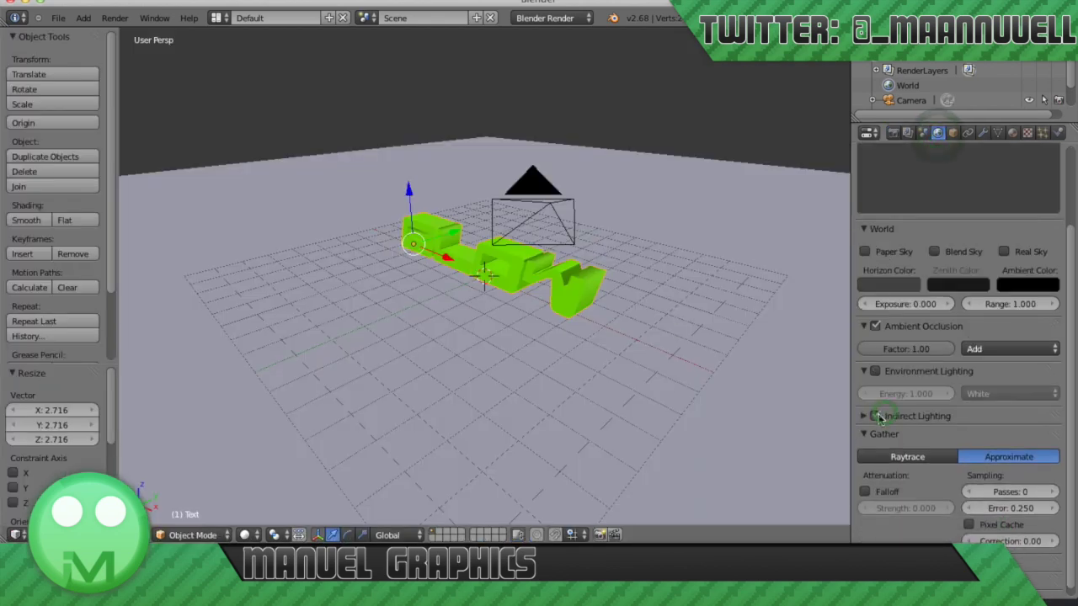
pyautogui.click(875, 327)
pyautogui.scroll(-1, 973, 478)
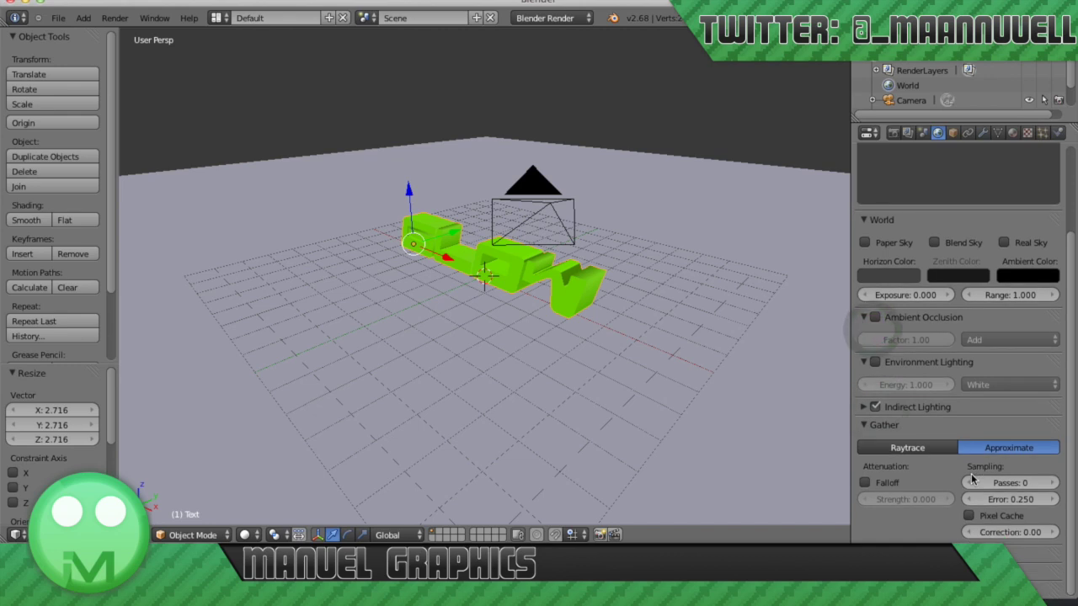
pyautogui.scroll(1, 972, 478)
pyautogui.scroll(1, 971, 478)
# Start a test render to examine the green glow from the indirect lighting, and cancel it partway.
pyautogui.click(894, 133)
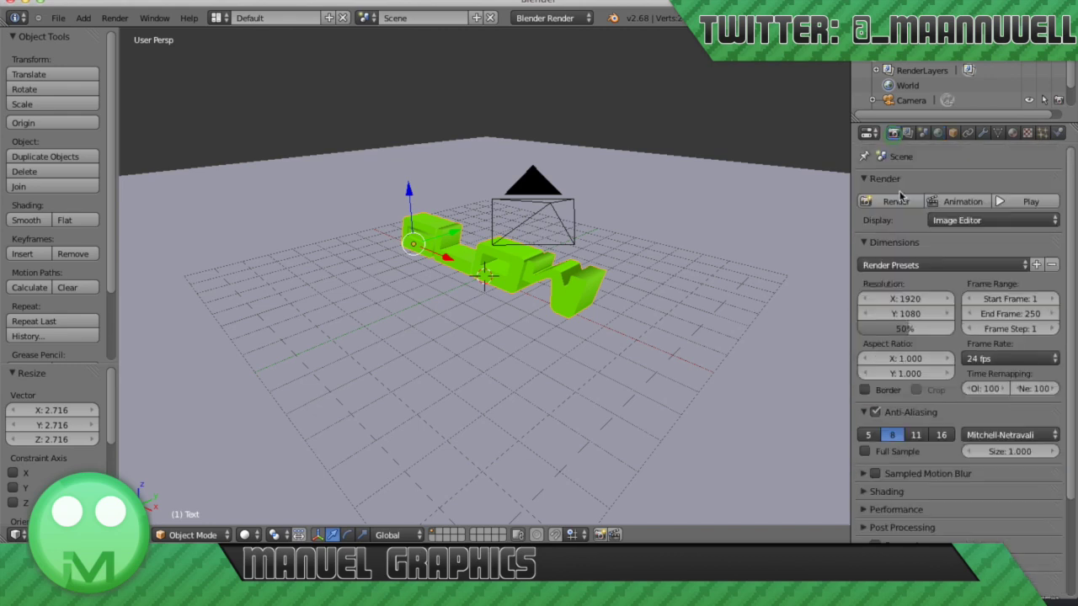
pyautogui.click(896, 201)
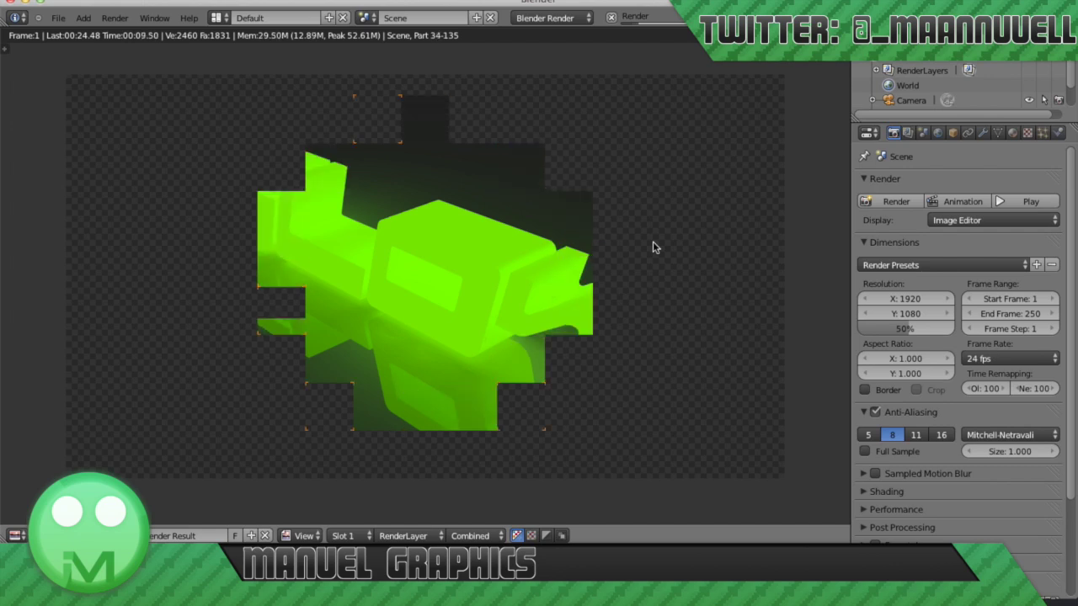
pyautogui.press('Escape')
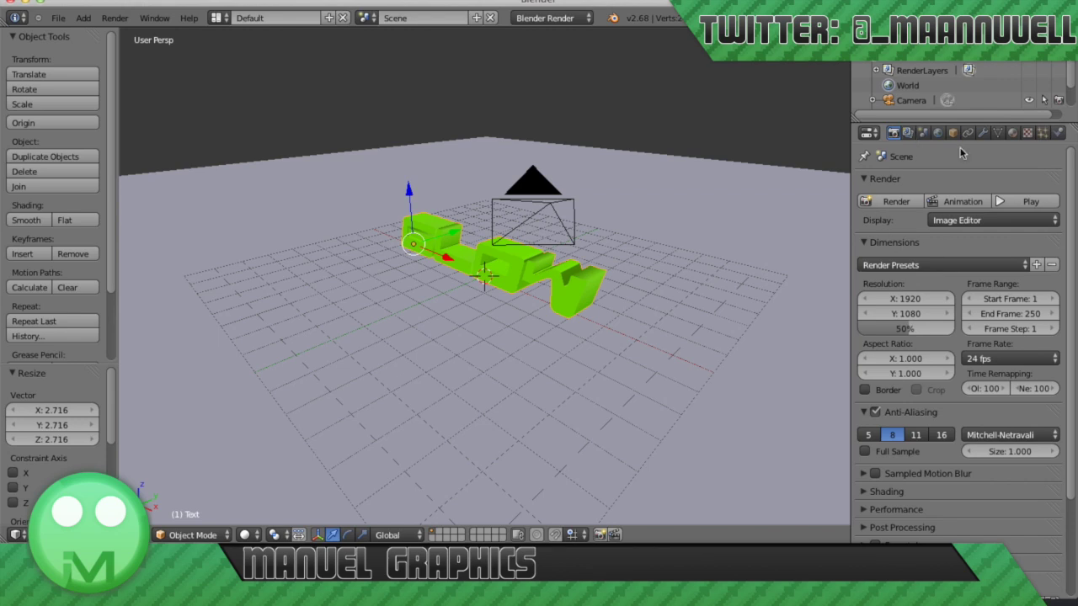
# Review the world's indirect lighting and gather settings, and the text material's diffuse, specular, emit and mirror settings.
pyautogui.click(940, 134)
pyautogui.scroll(-1, 931, 382)
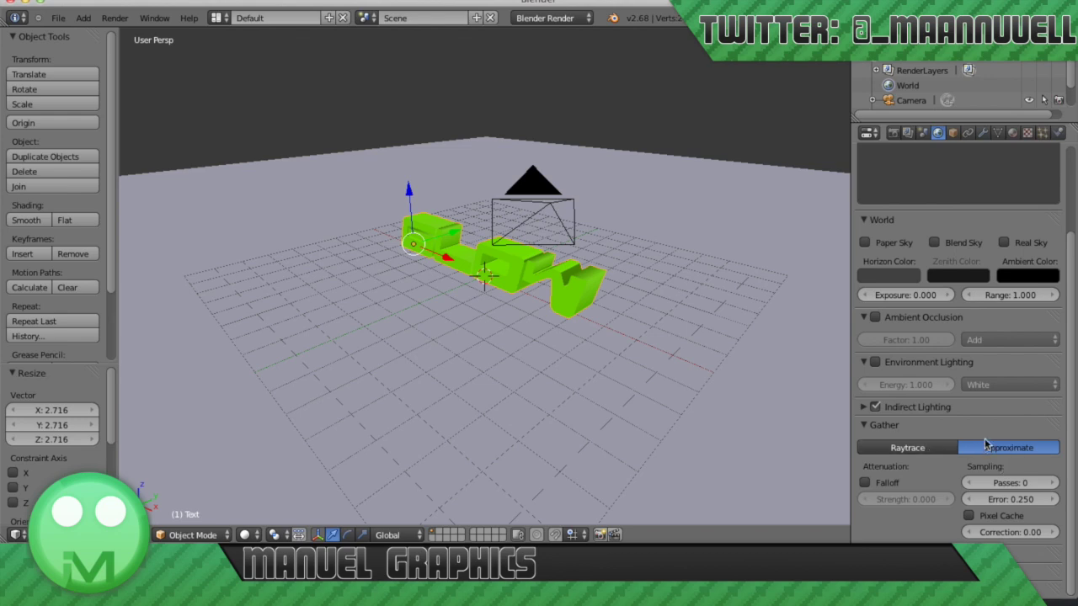
pyautogui.click(1013, 134)
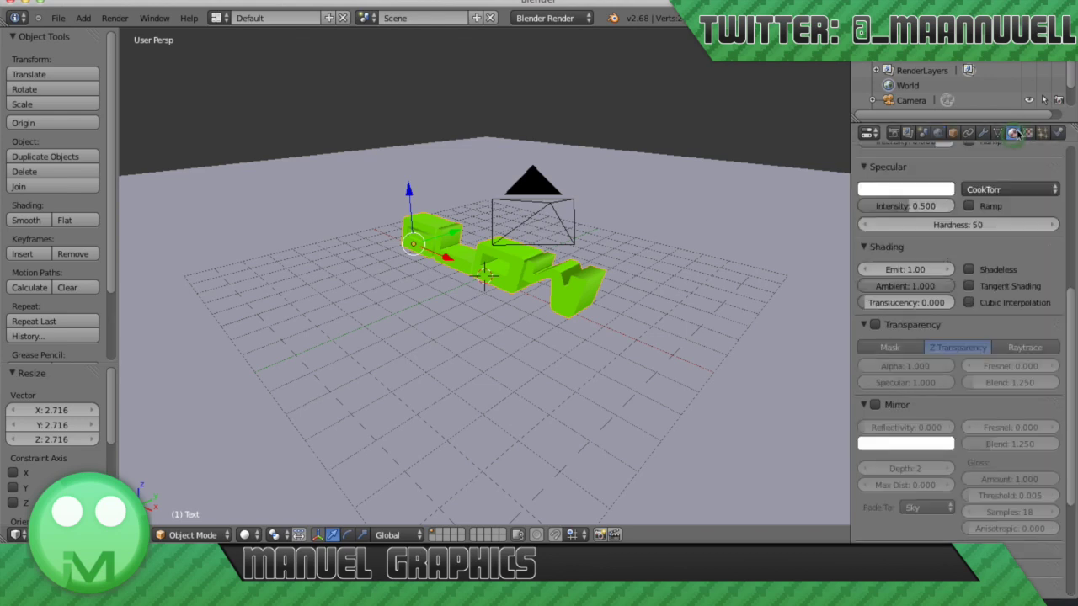
pyautogui.scroll(8, 873, 305)
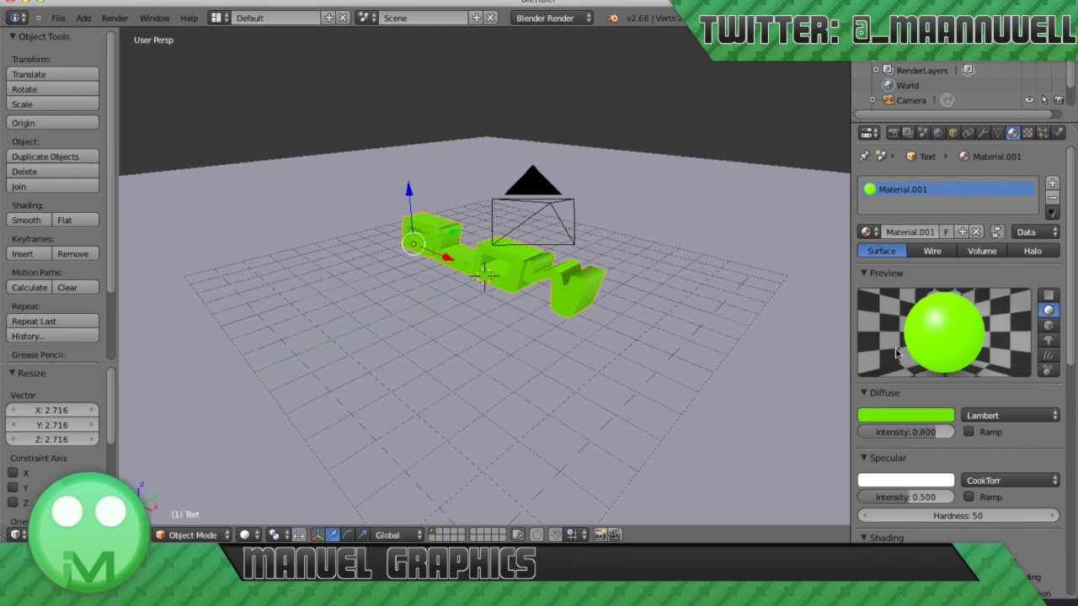
pyautogui.scroll(-2, 897, 354)
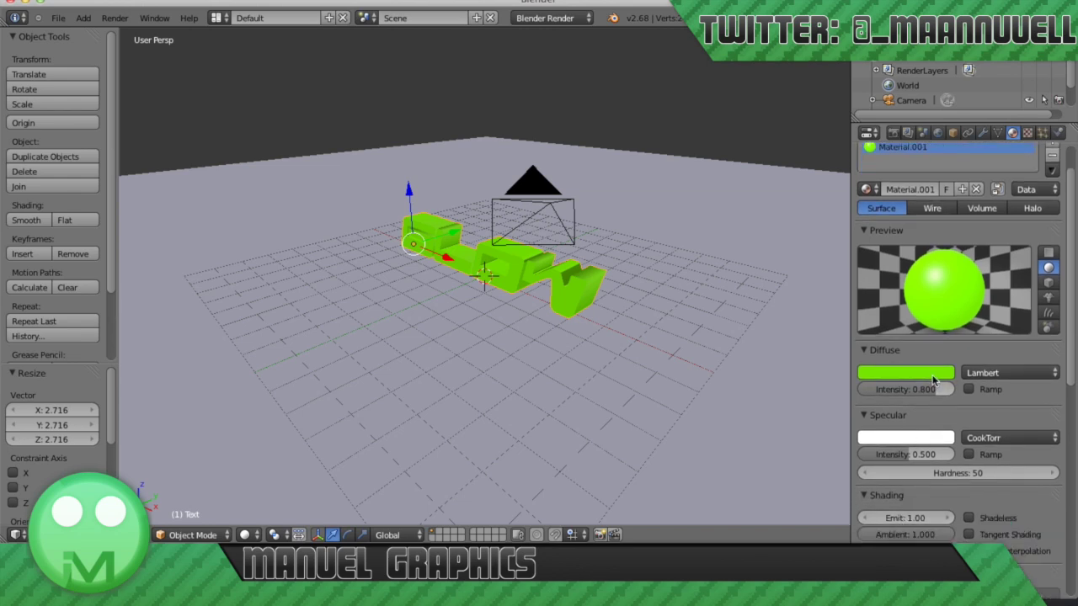
pyautogui.scroll(-10, 1027, 489)
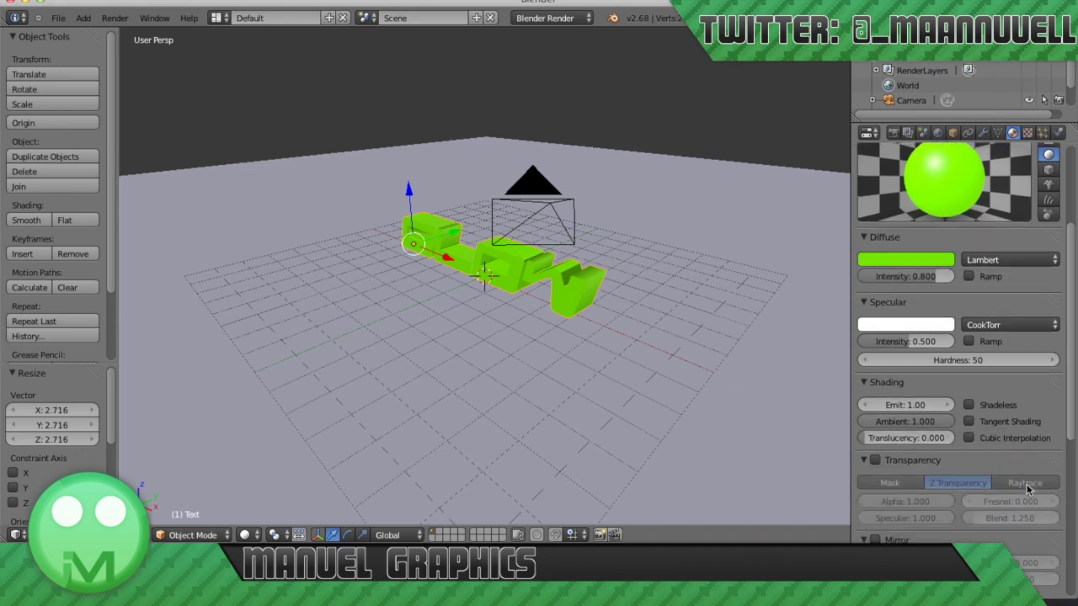
pyautogui.scroll(-1, 1028, 488)
pyautogui.scroll(4, 981, 341)
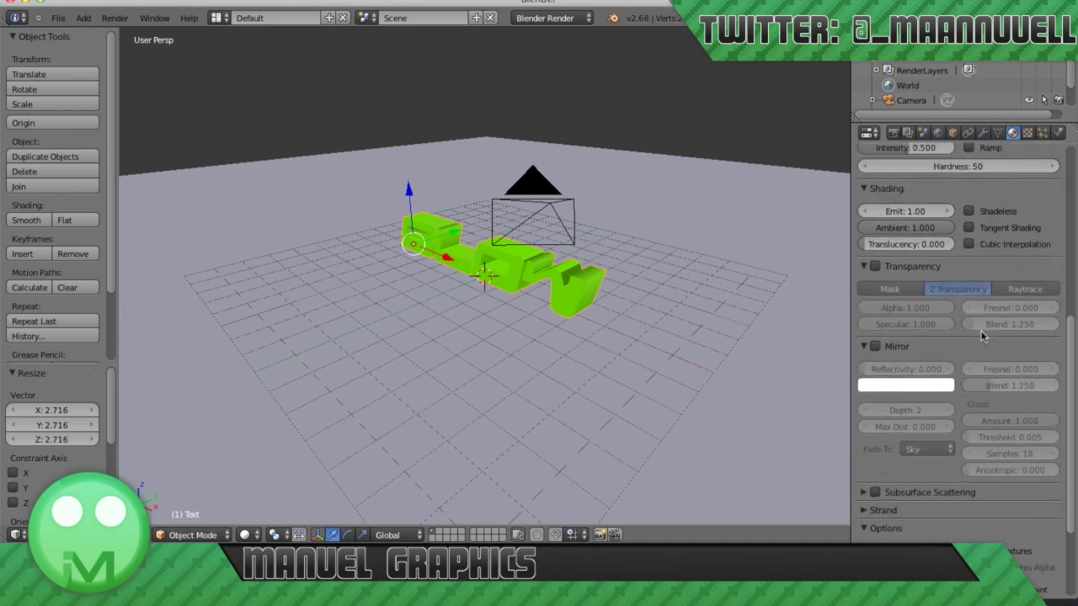
pyautogui.scroll(-4, 981, 335)
pyautogui.scroll(15, 981, 335)
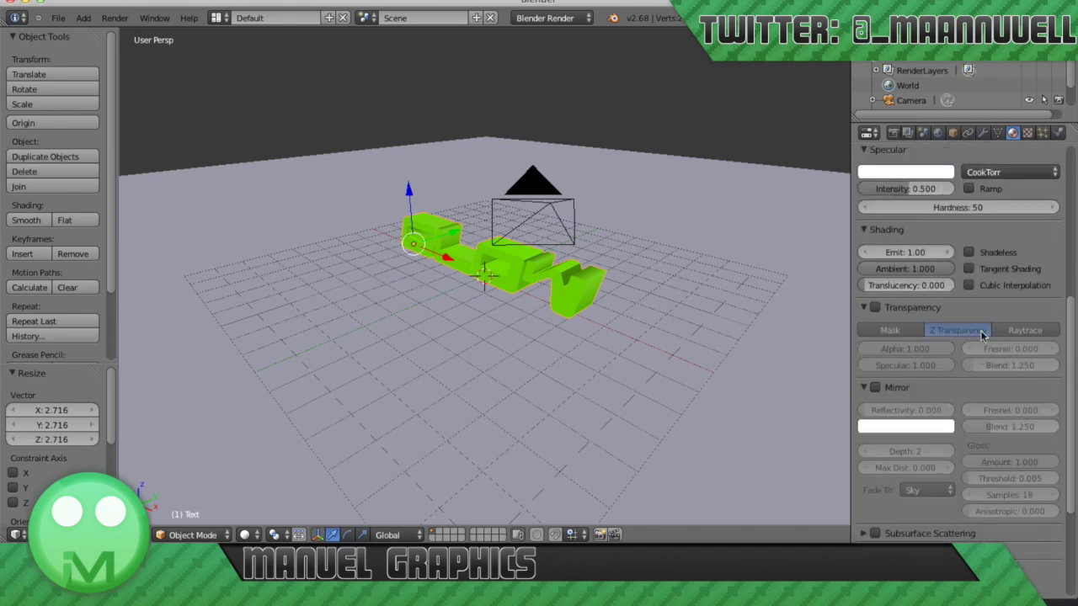
# Select the floor plane and review its material's diffuse, specular, shading, mirror and gloss settings.
pyautogui.rightClick(755, 292)
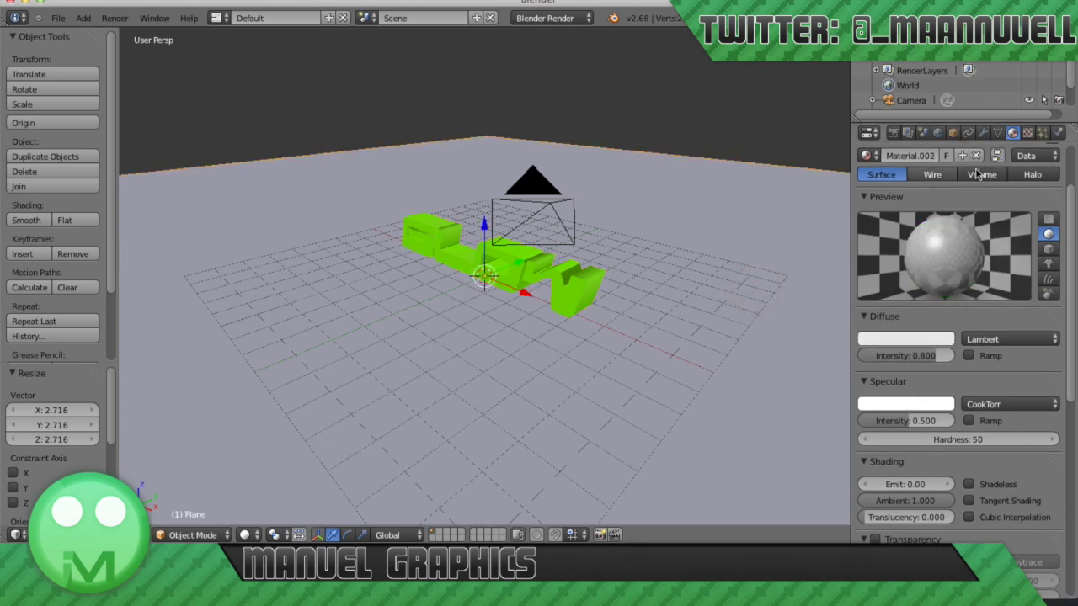
pyautogui.scroll(-2, 975, 280)
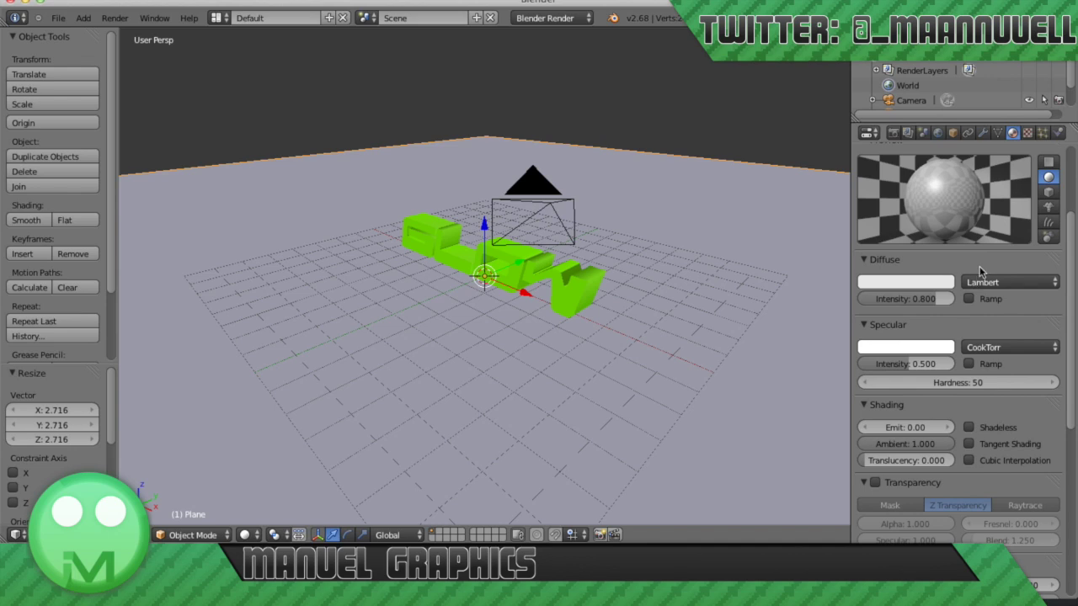
pyautogui.scroll(-2, 980, 270)
pyautogui.scroll(-3, 945, 362)
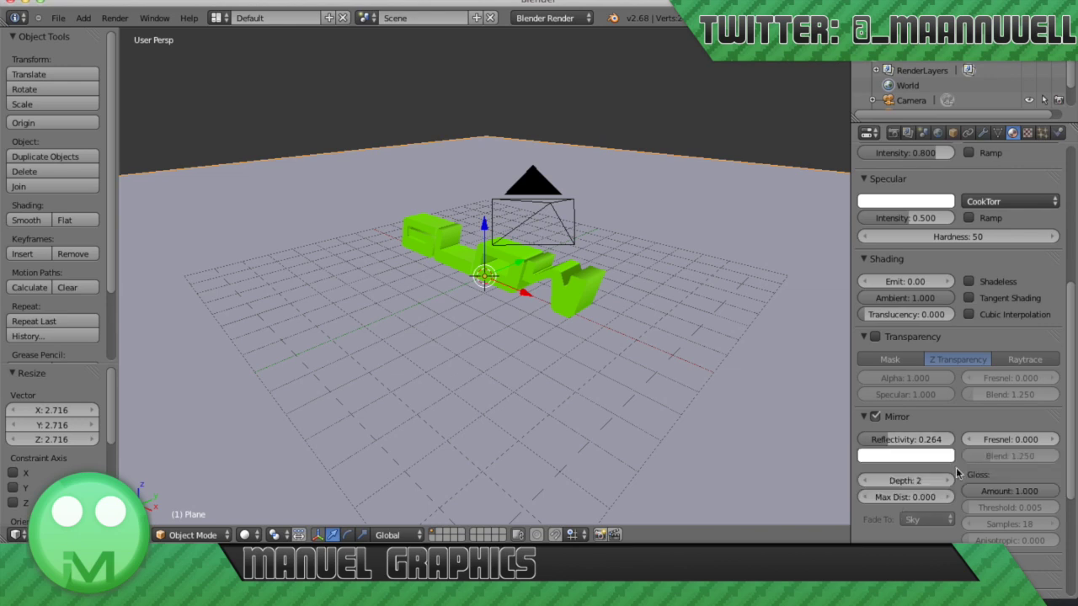
pyautogui.scroll(-1, 976, 502)
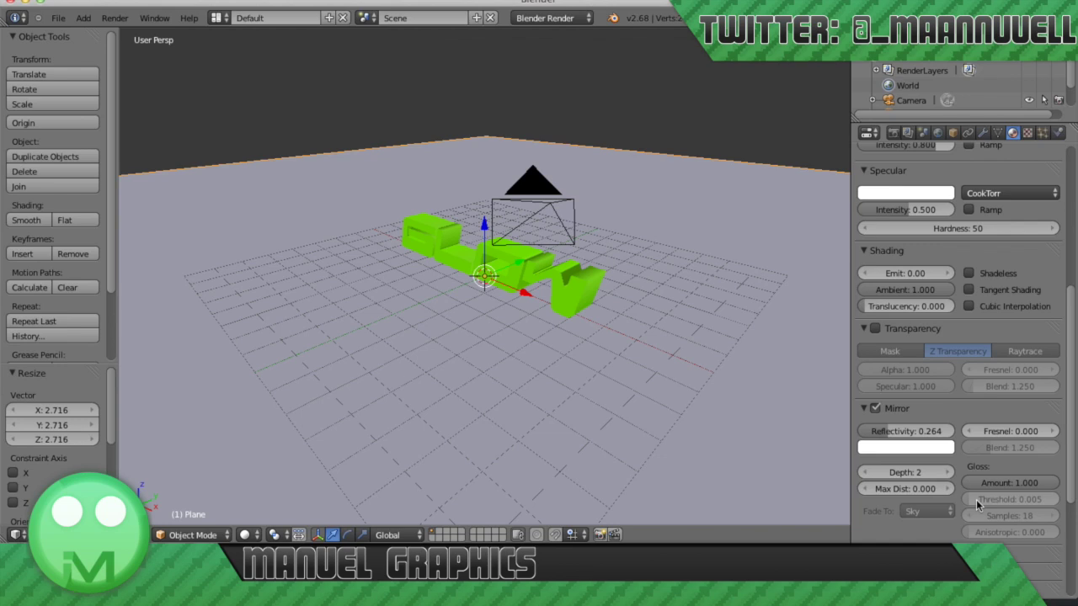
pyautogui.scroll(8, 971, 455)
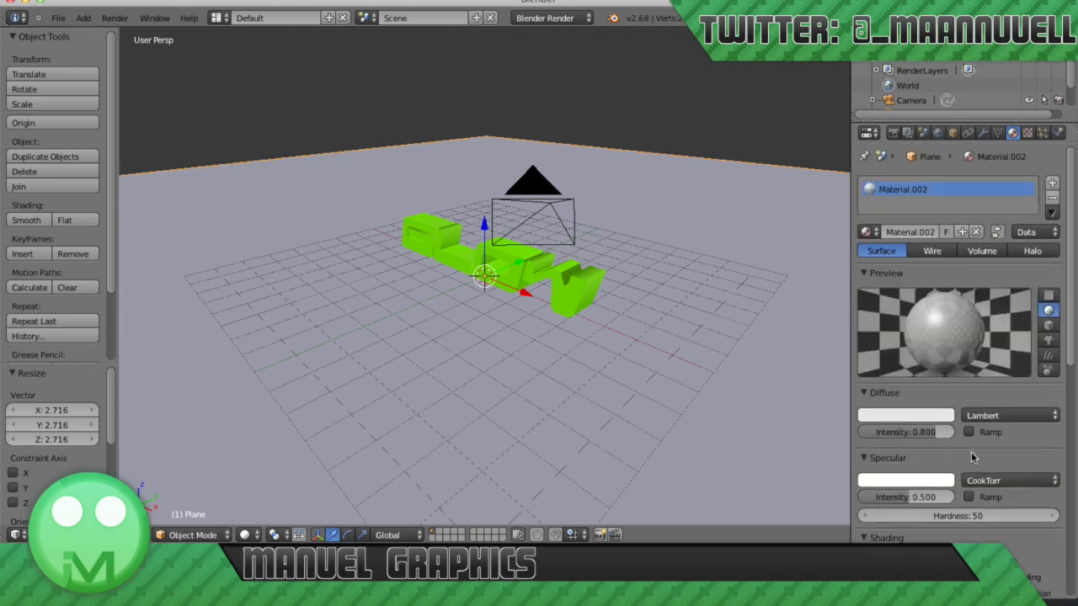
pyautogui.scroll(-12, 971, 452)
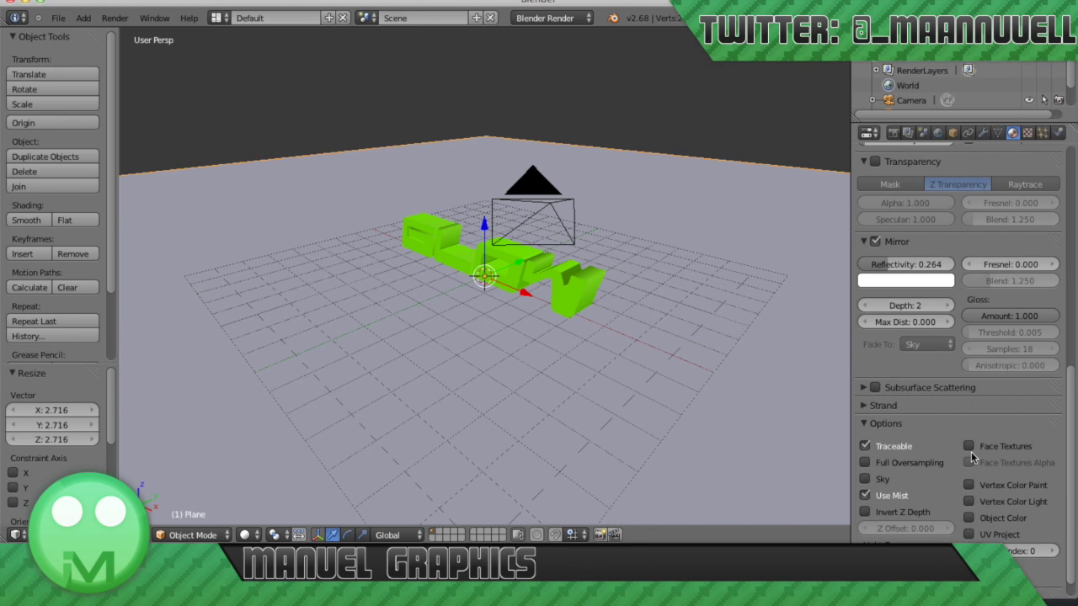
pyautogui.scroll(7, 971, 451)
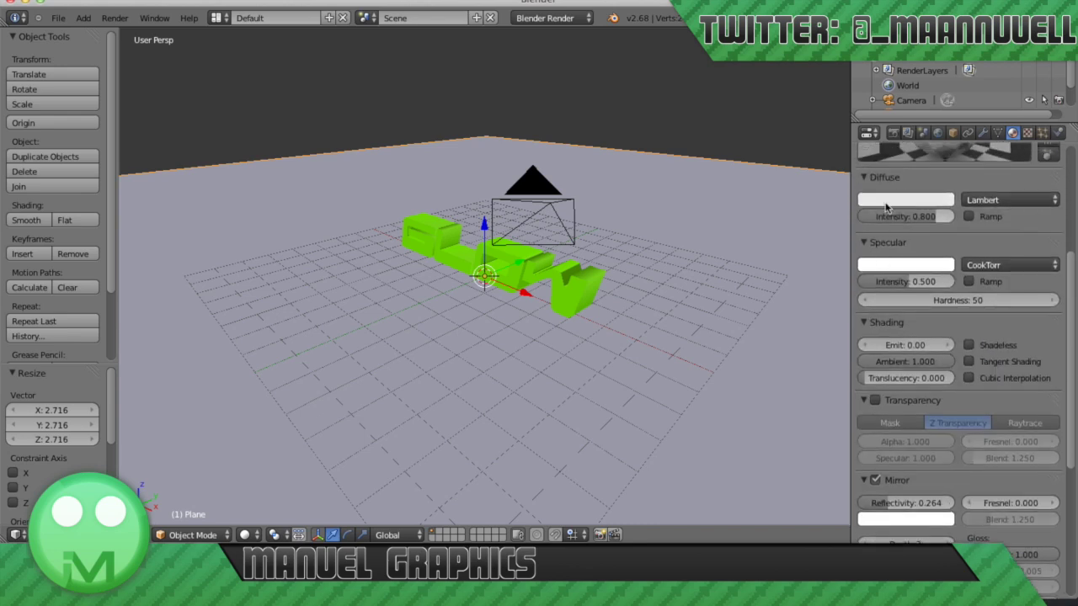
# Set the render resolution scale to 100% and look over the remaining render and output settings.
pyautogui.click(893, 133)
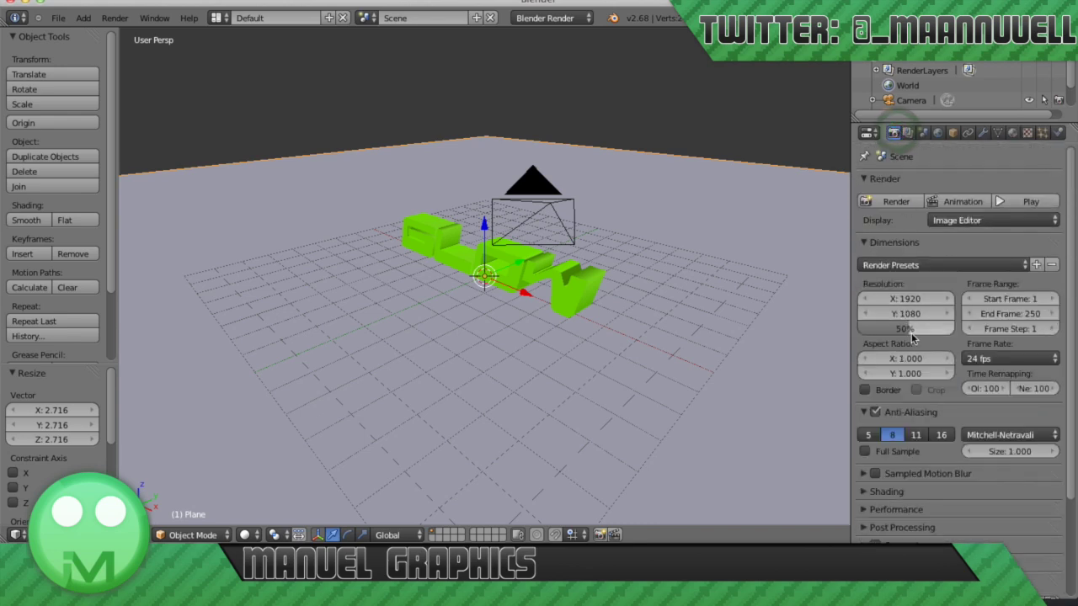
pyautogui.moveTo(912, 337); pyautogui.dragTo(952, 337)
pyautogui.scroll(-4, 931, 320)
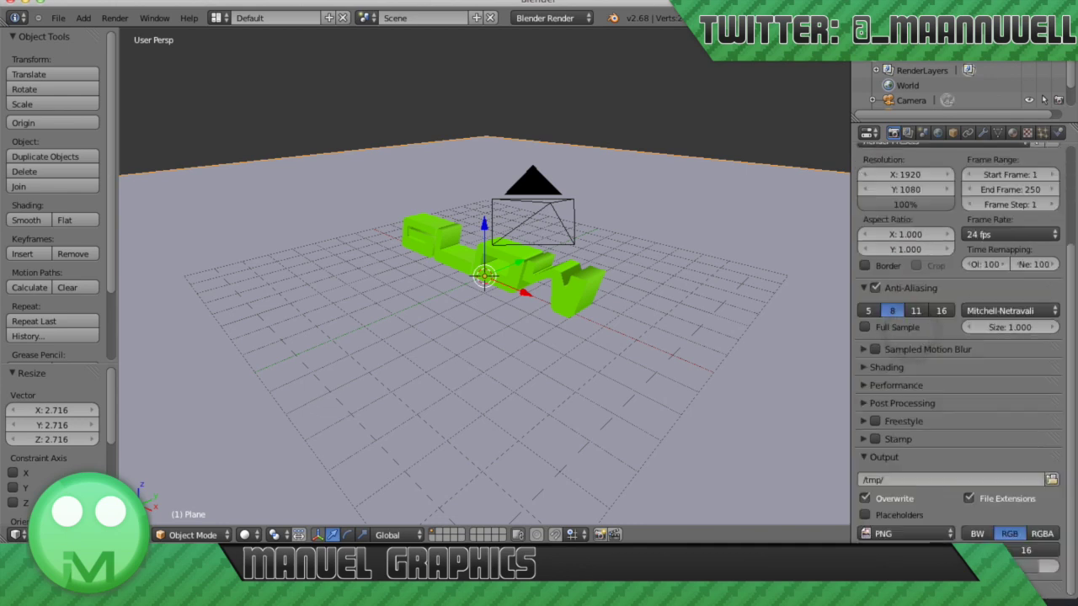
pyautogui.scroll(4, 960, 337)
pyautogui.scroll(-4, 961, 337)
pyautogui.scroll(4, 960, 337)
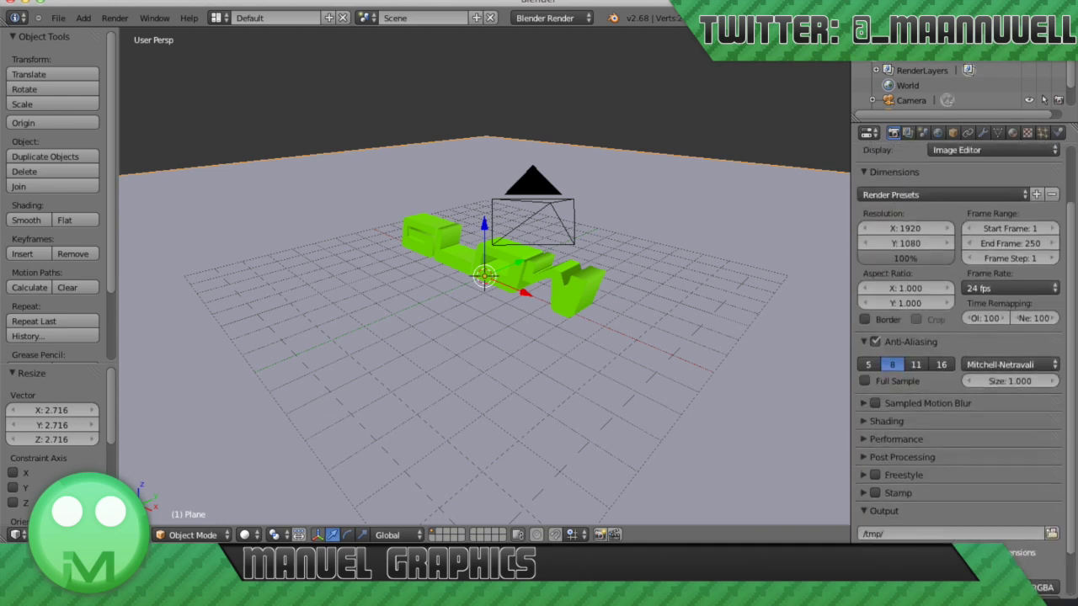
# Set the render resolution to 1280 by 720 pixels and render the final image.
pyautogui.click(901, 299)
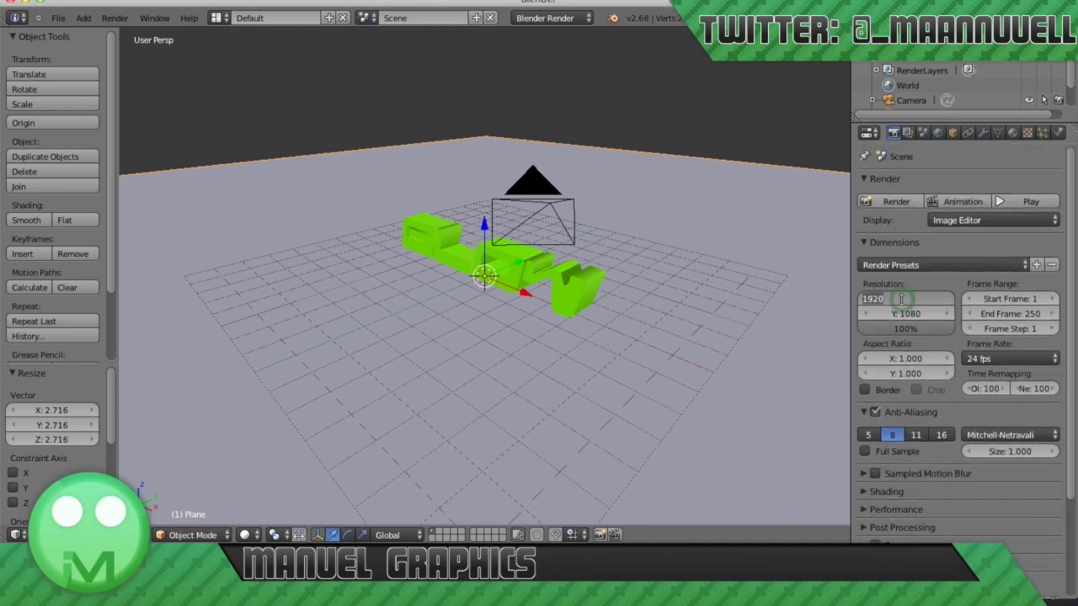
pyautogui.write('1280')
pyautogui.press('Tab')
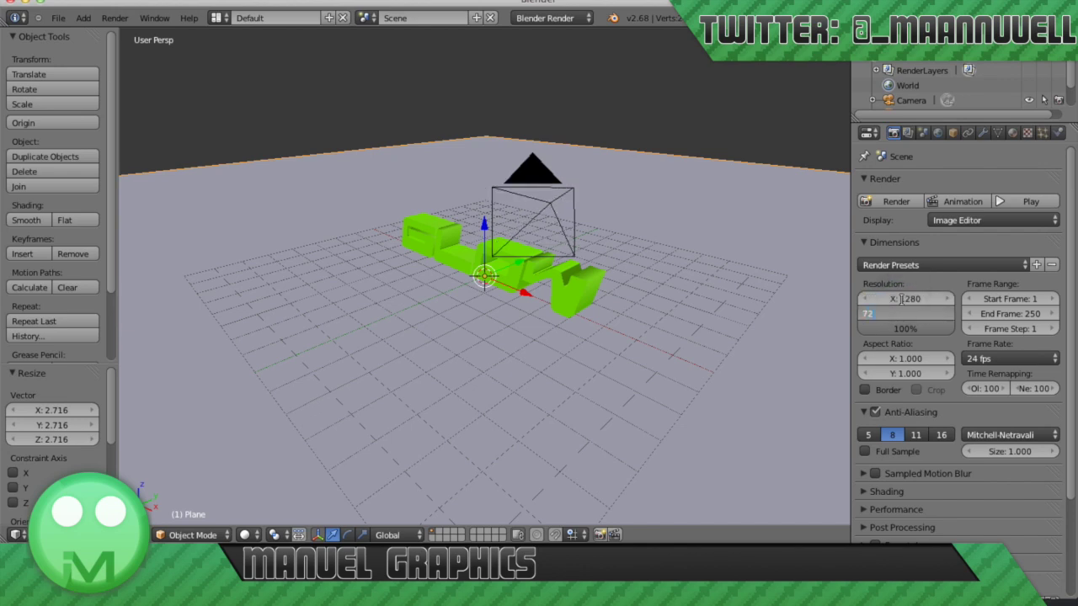
pyautogui.write('720')
pyautogui.press('Return')
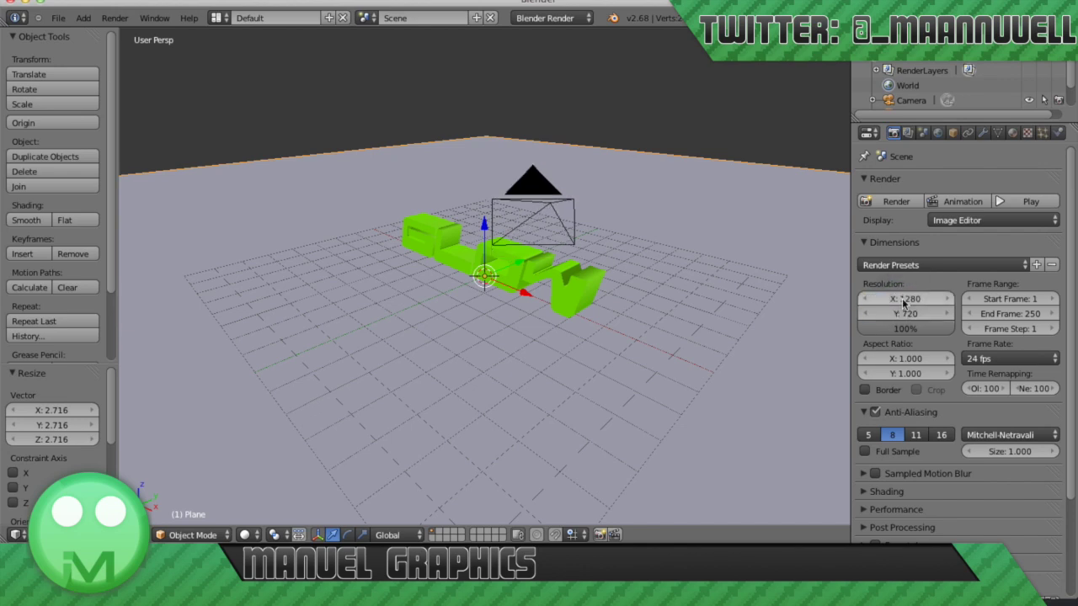
pyautogui.click(896, 201)
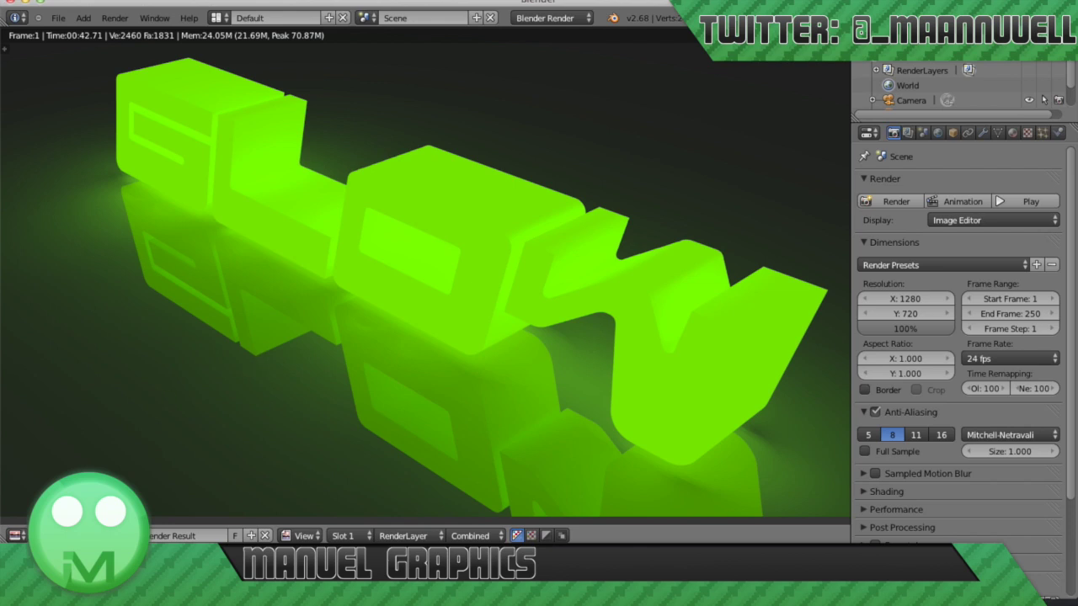
# Start saving the render result as an image and browse to the Movies/YouTube/Graphic Videos/Thumbnails folder.
pyautogui.click(97, 535)
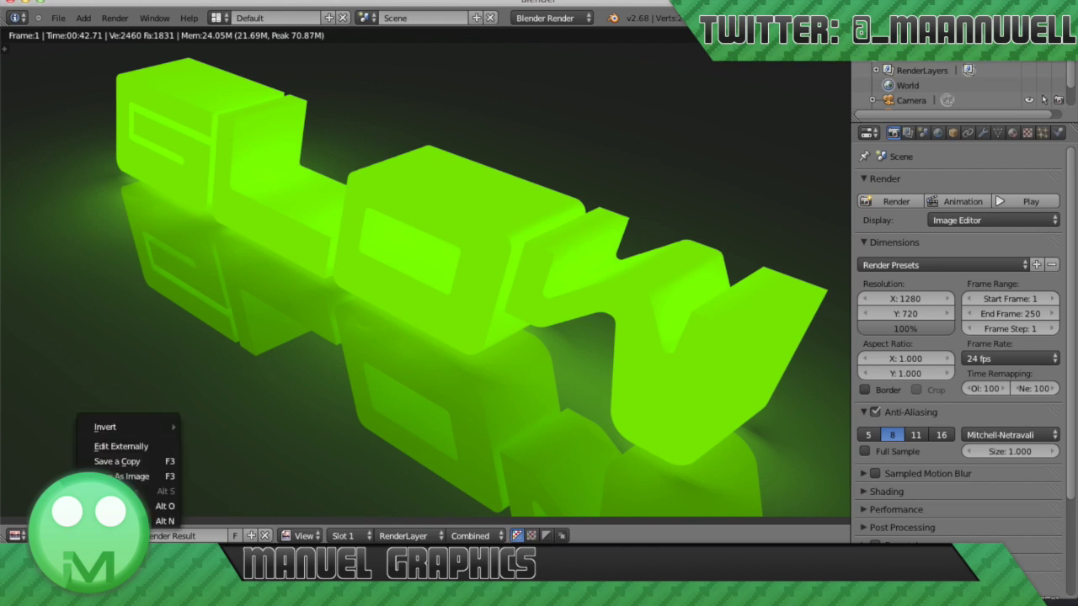
pyautogui.click(148, 477)
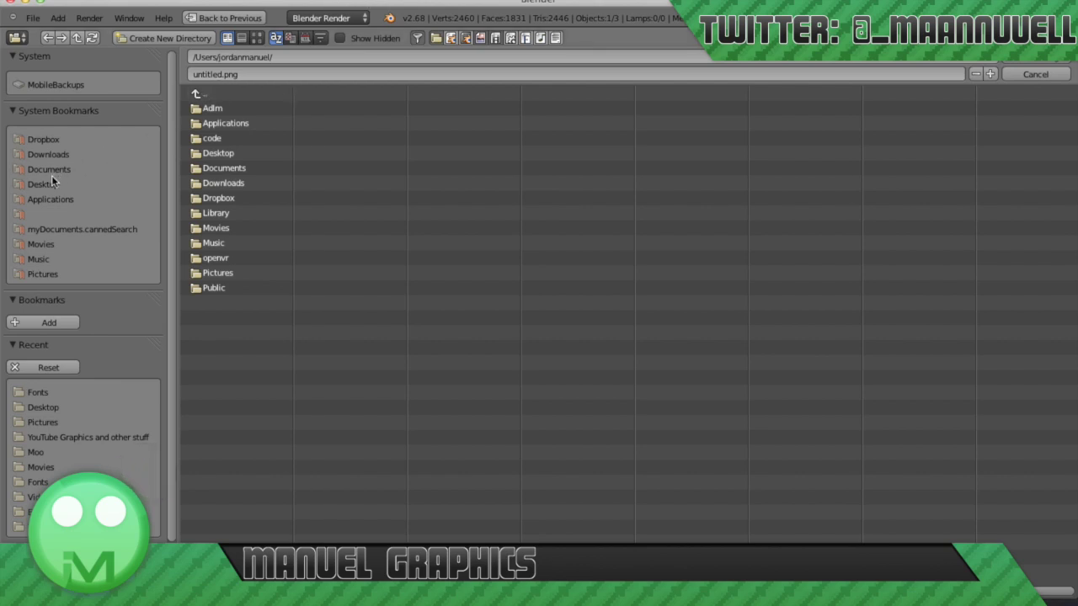
pyautogui.doubleClick(215, 227)
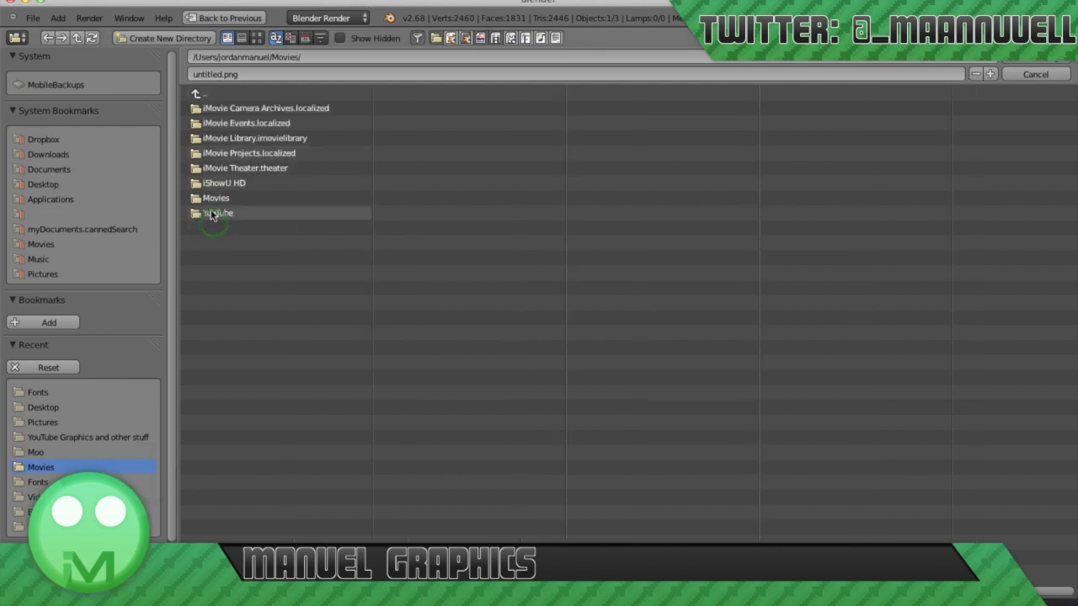
pyautogui.doubleClick(212, 213)
pyautogui.doubleClick(249, 123)
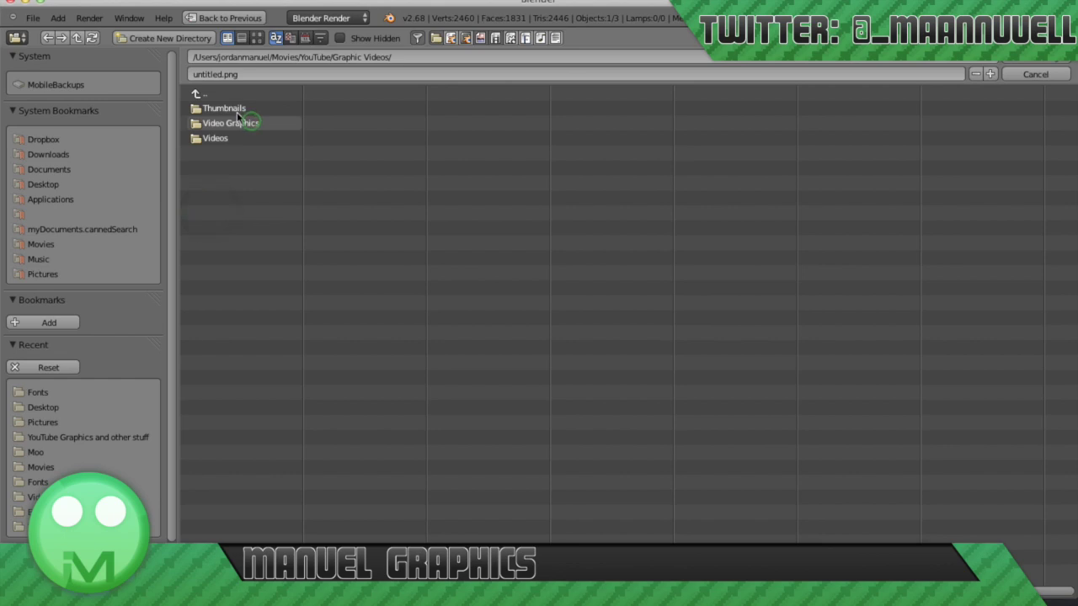
pyautogui.doubleClick(224, 109)
# Name the image Glow Text.png and save it in the Thumbnails folder.
pyautogui.click(208, 74)
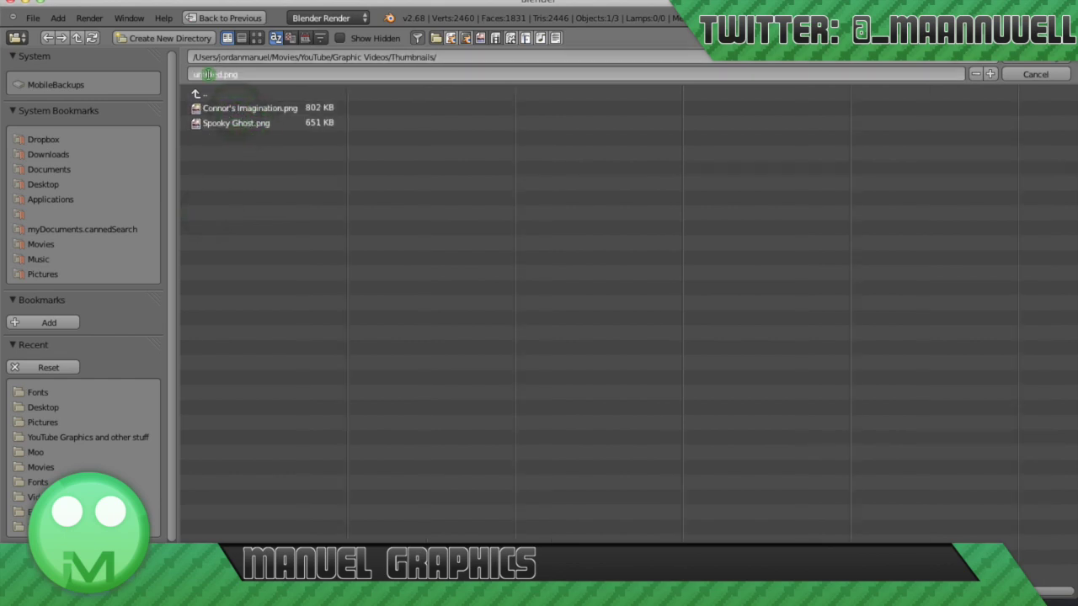
pyautogui.write('G')
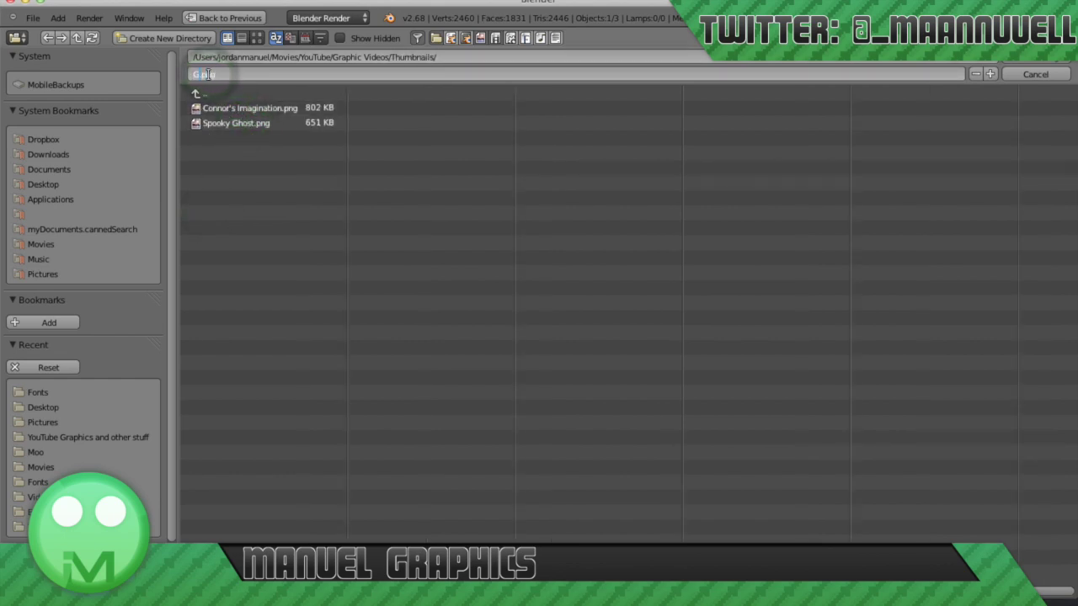
pyautogui.write('h')
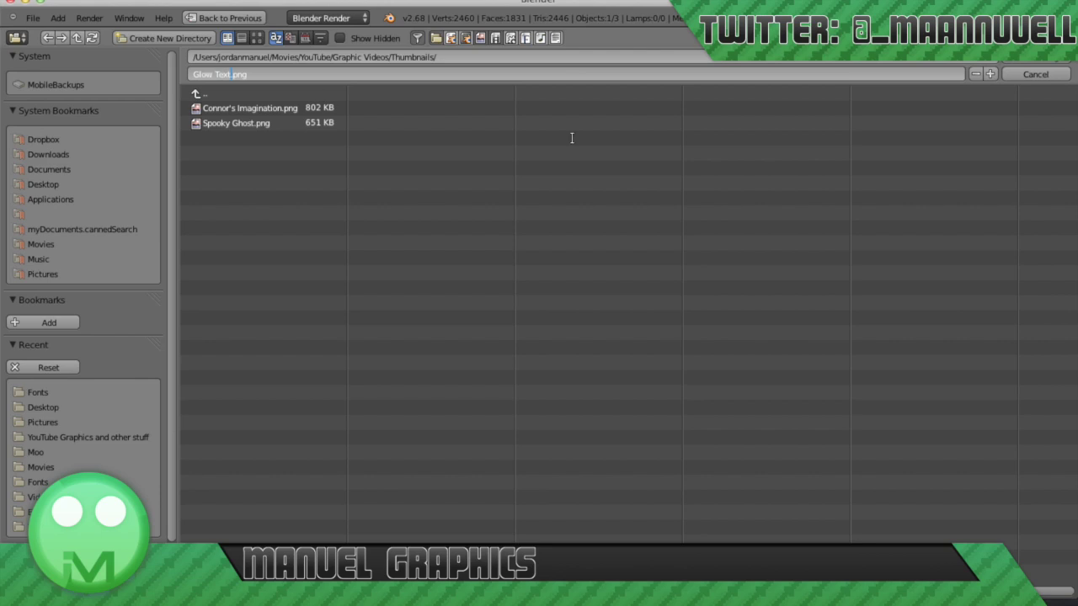
pyautogui.press('Return')
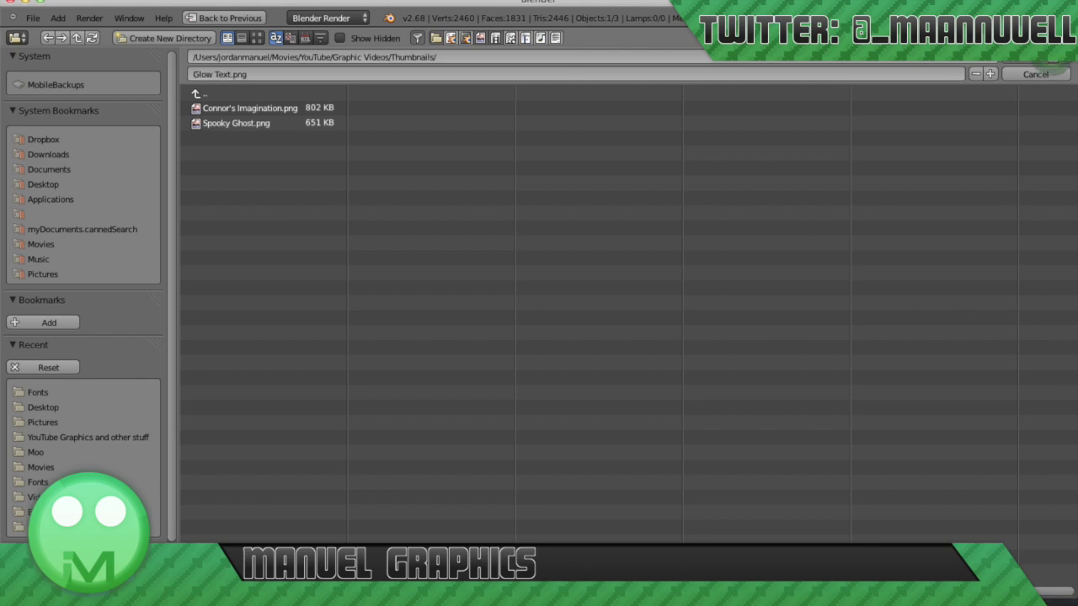
pyautogui.click(1044, 57)
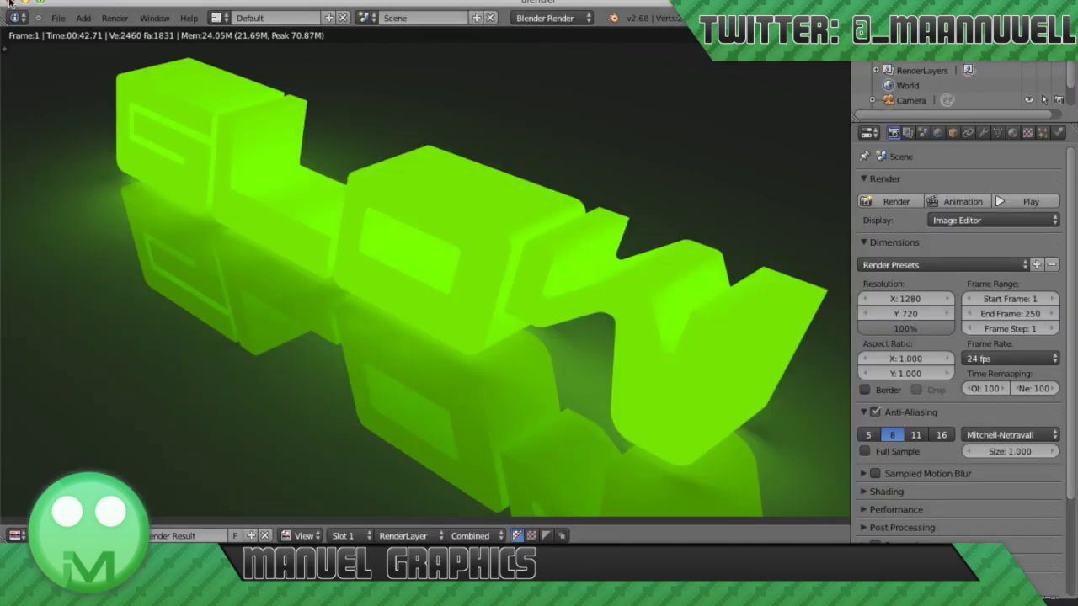